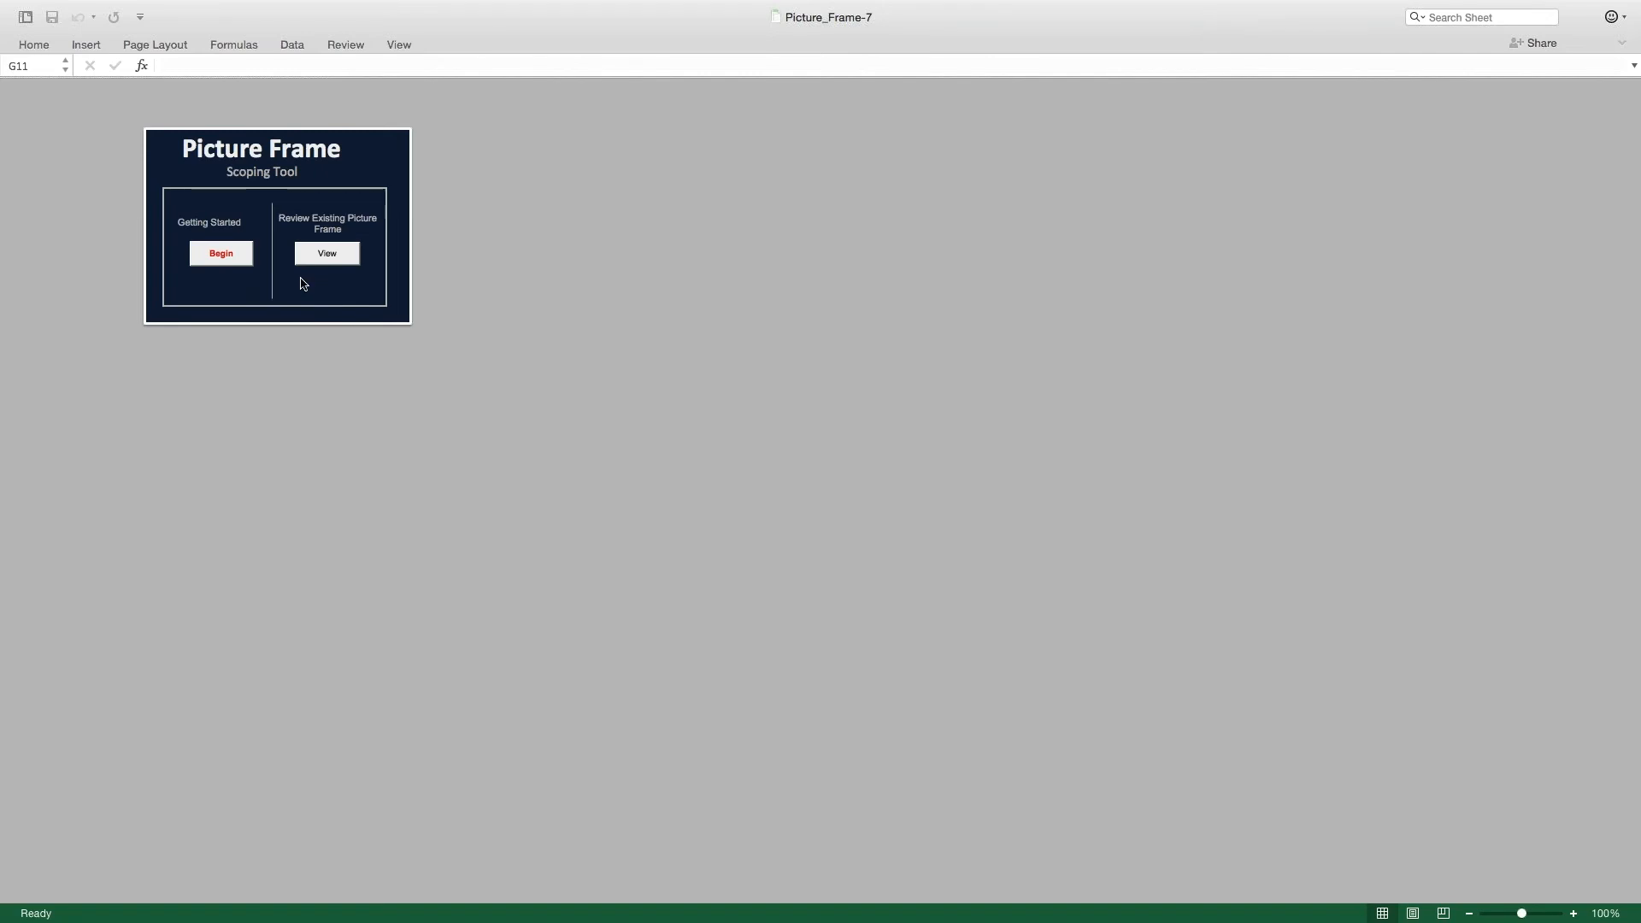
# Step: Begin a picture frame with the prefilled leader name, project Coffee Preparation and date 8/15/18, and continue past the instructions
pyautogui.click(229, 256)
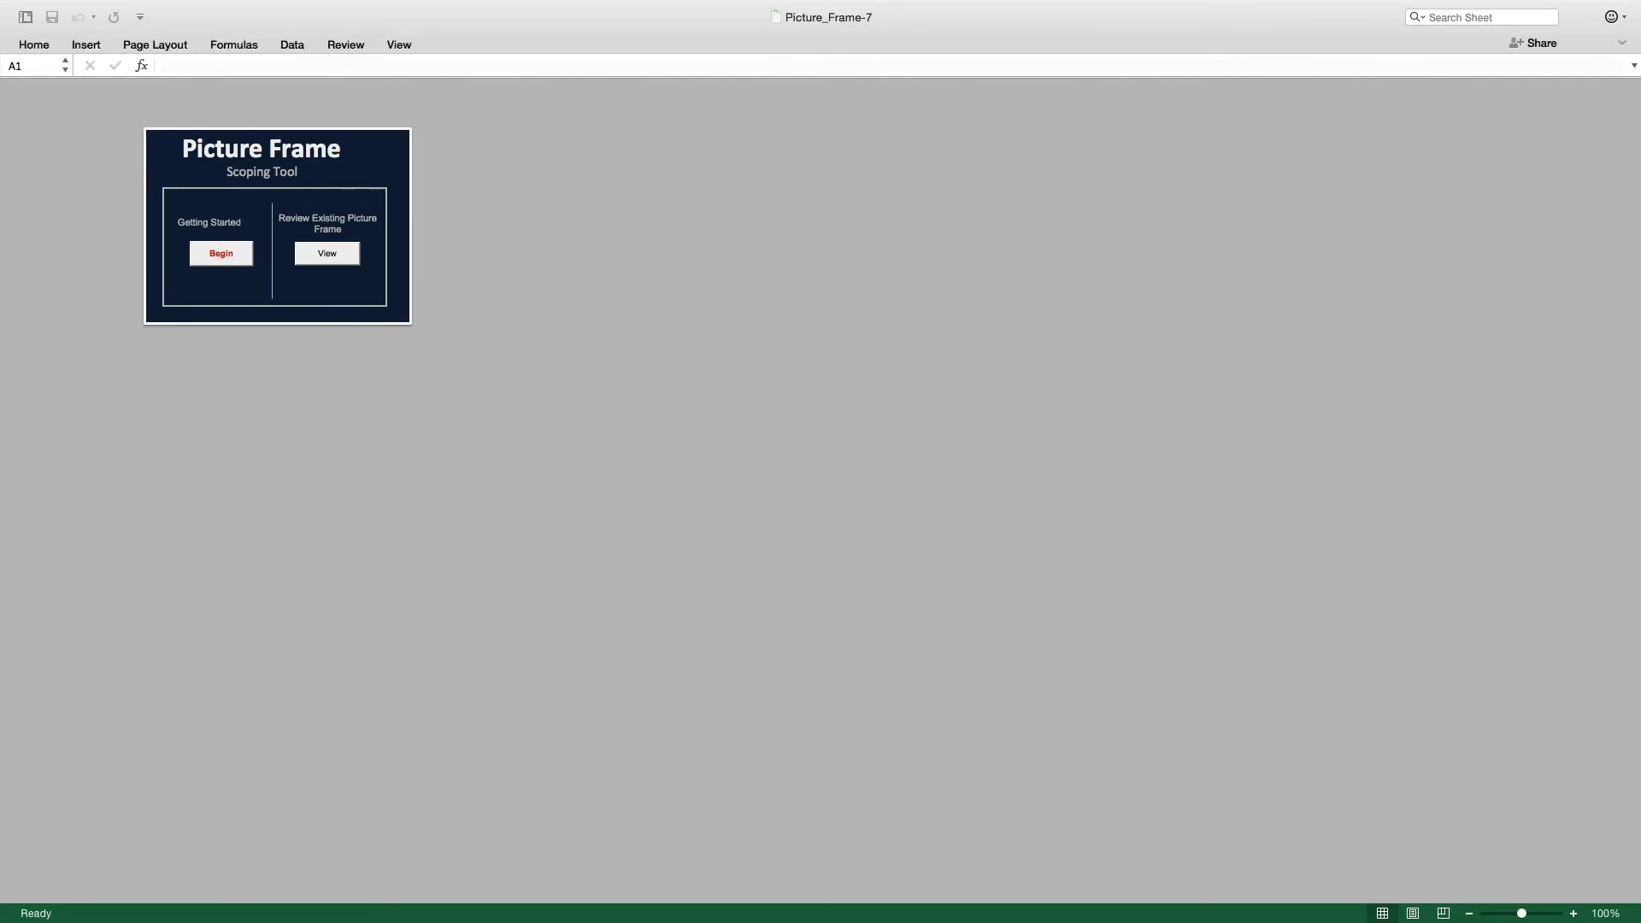
pyautogui.click(220, 266)
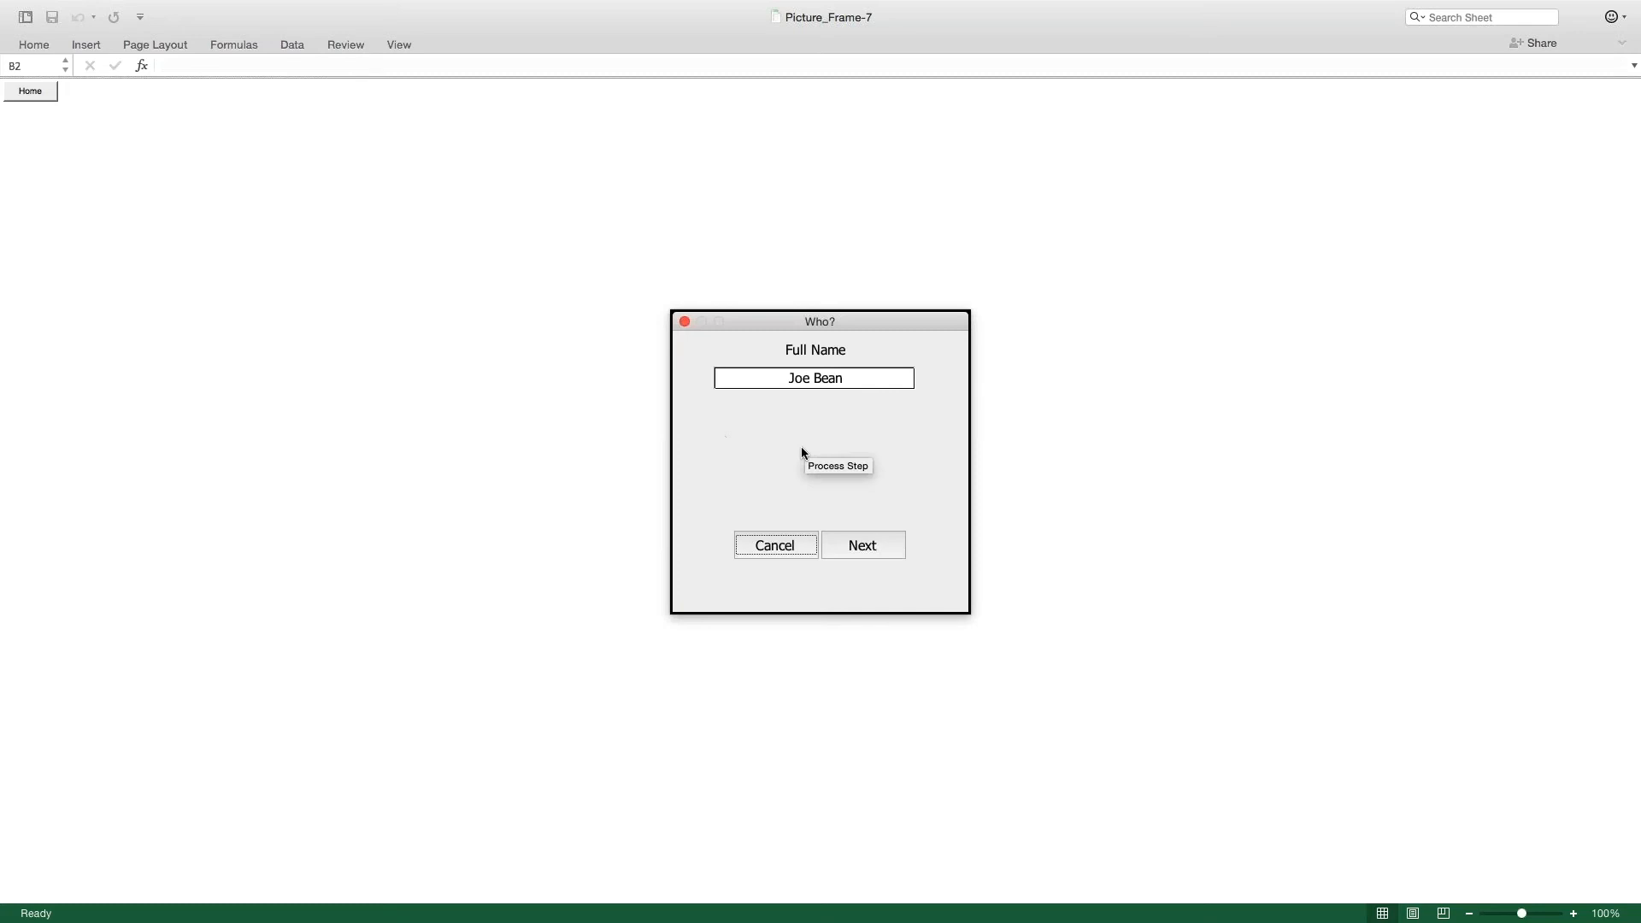
pyautogui.click(864, 550)
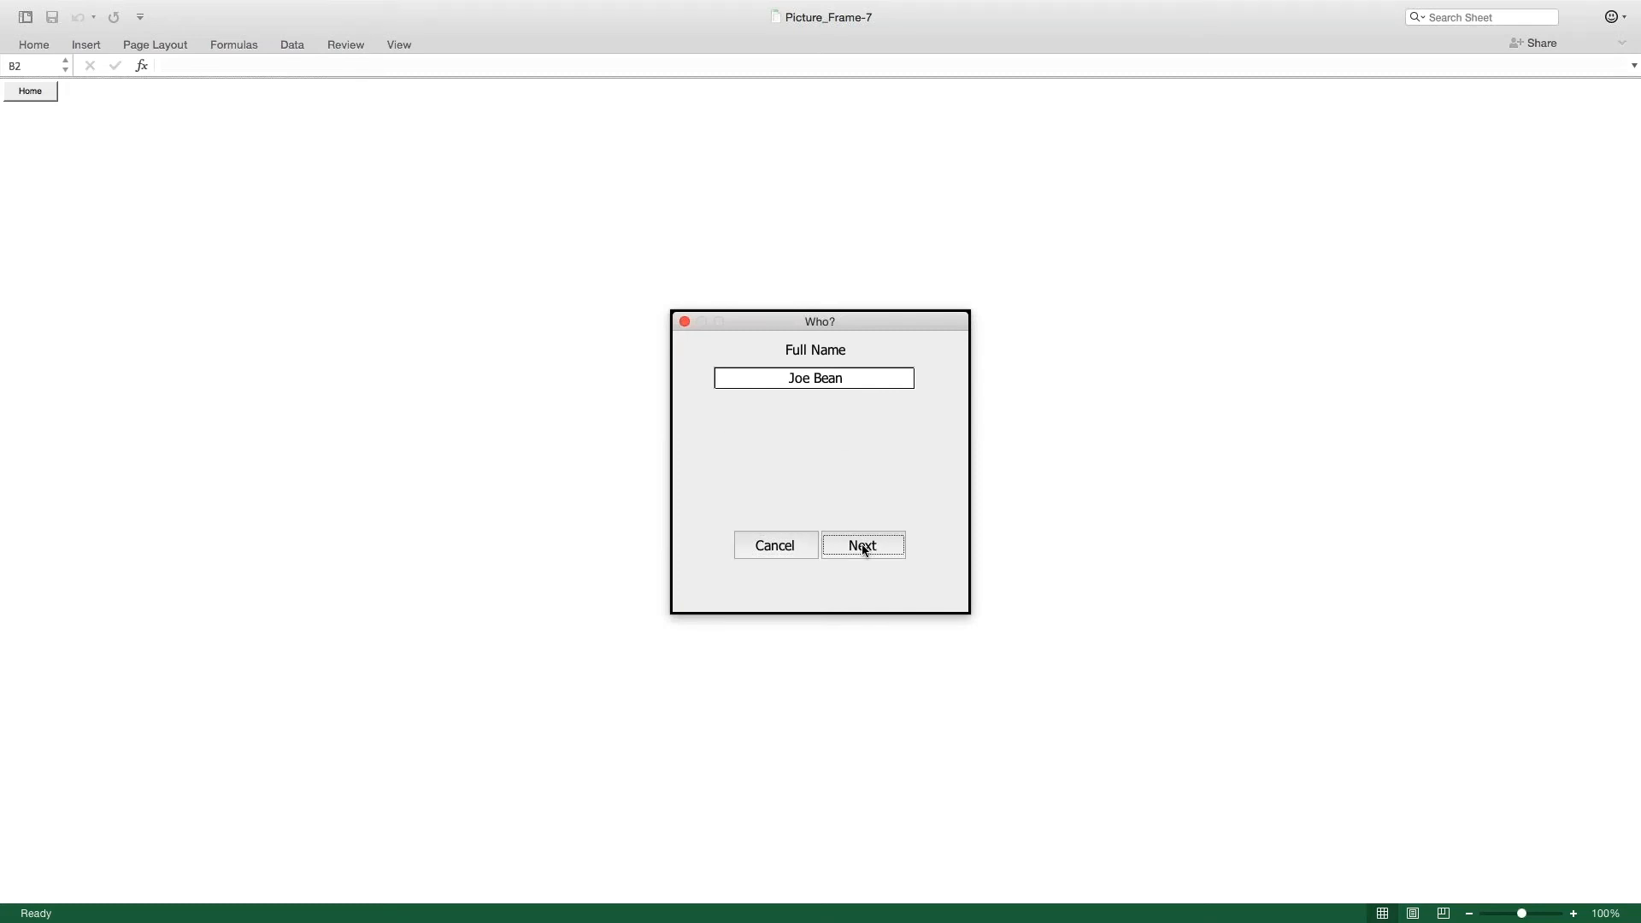
pyautogui.click(864, 550)
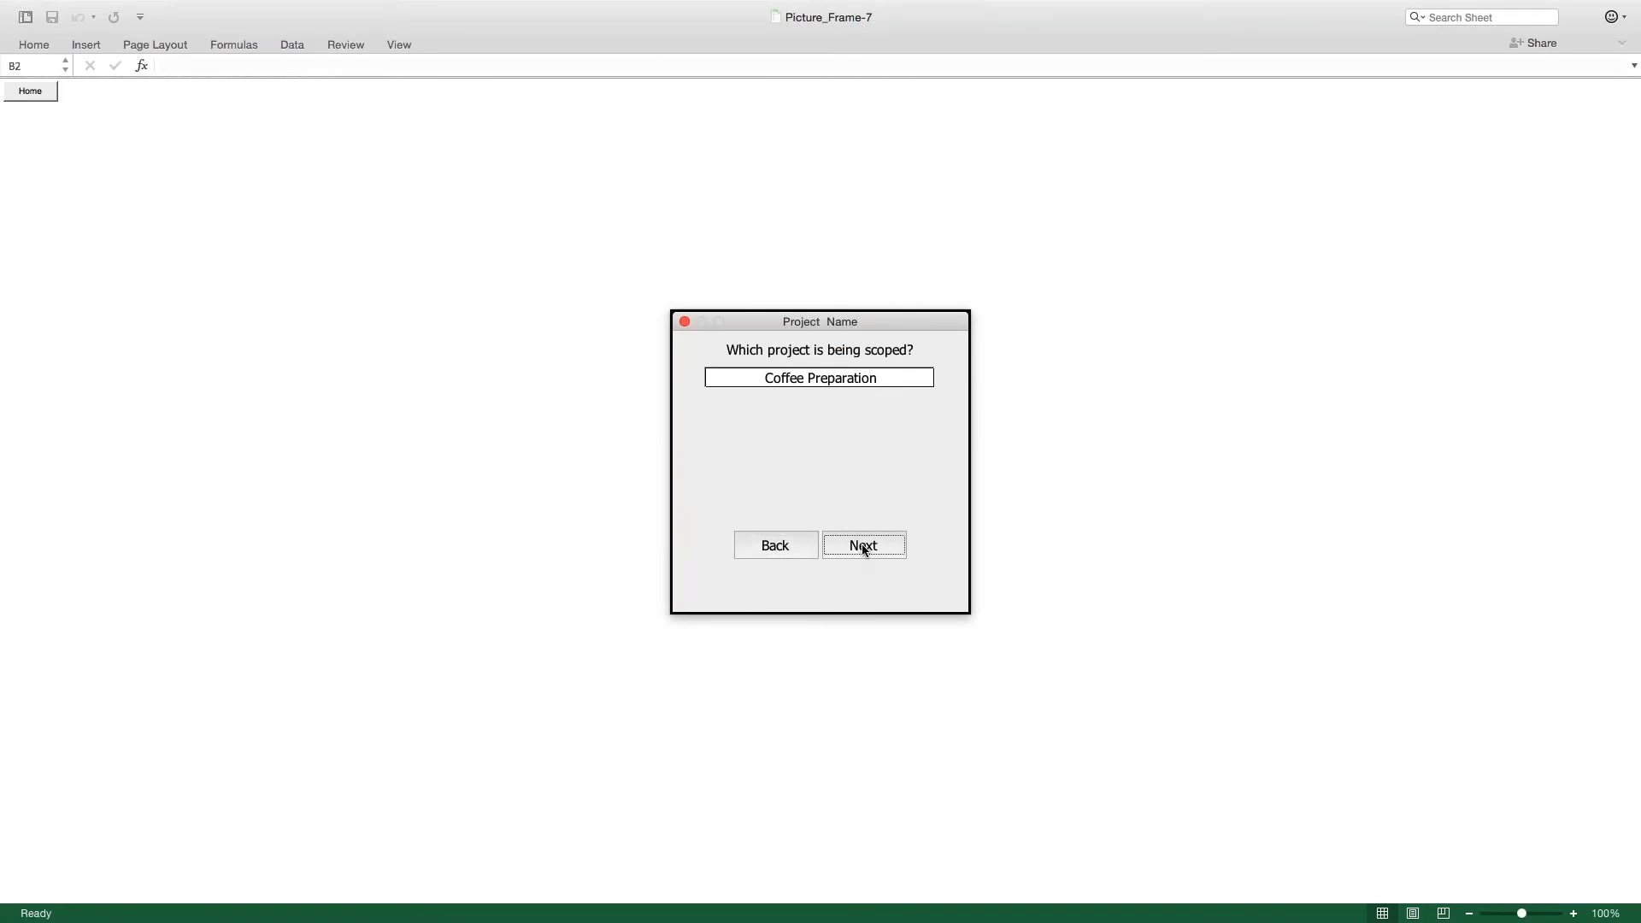
pyautogui.click(862, 545)
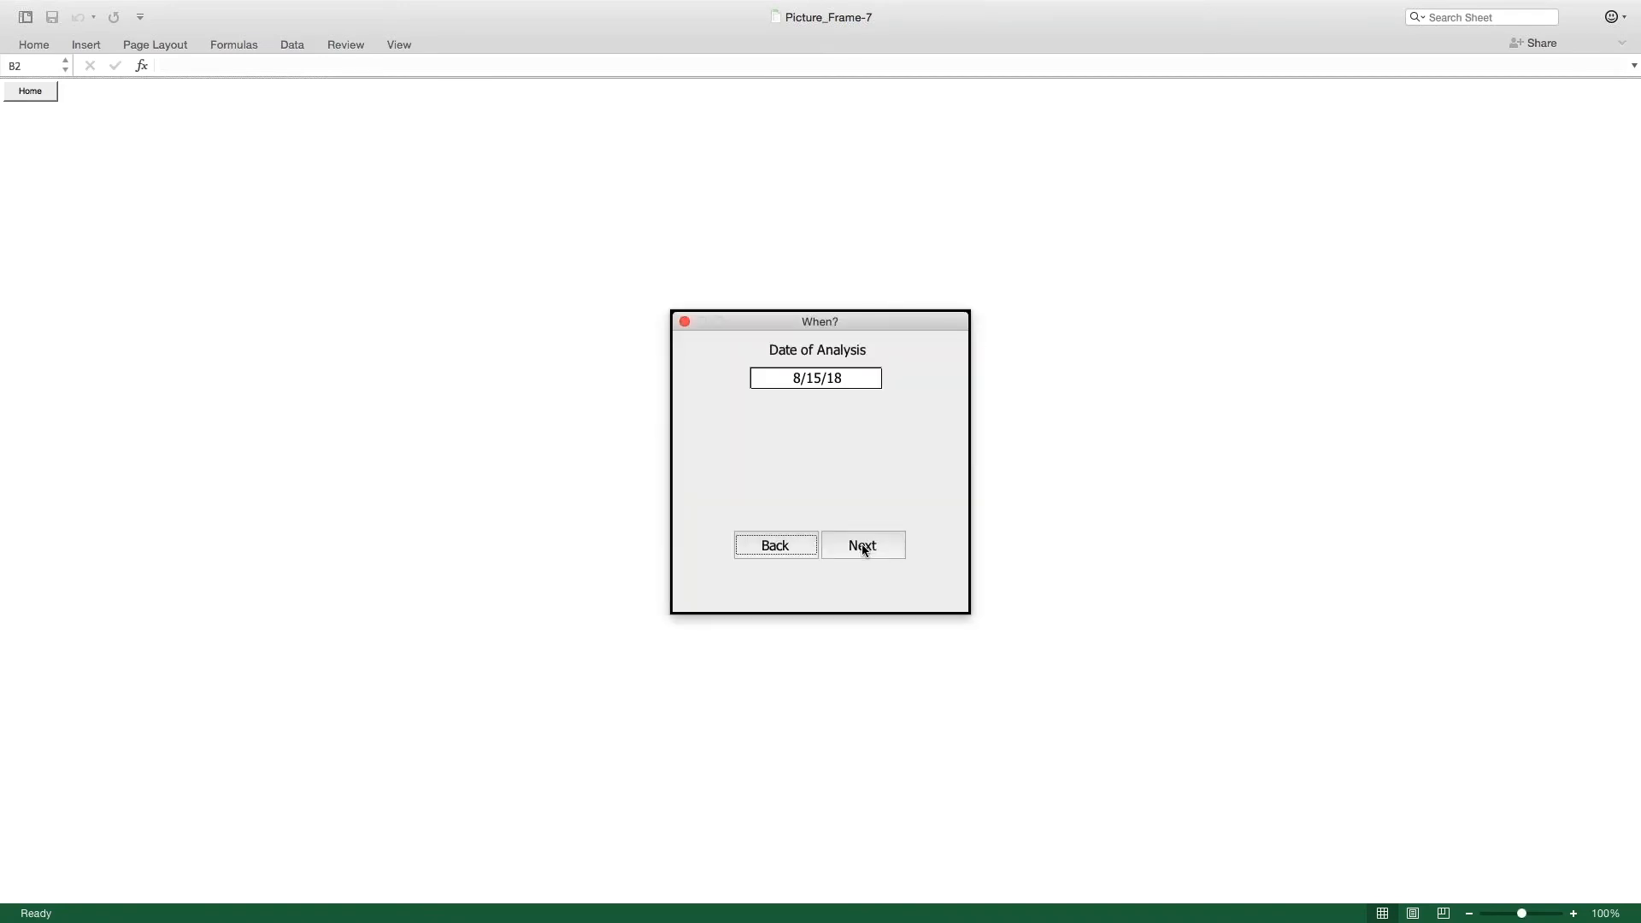
pyautogui.click(862, 545)
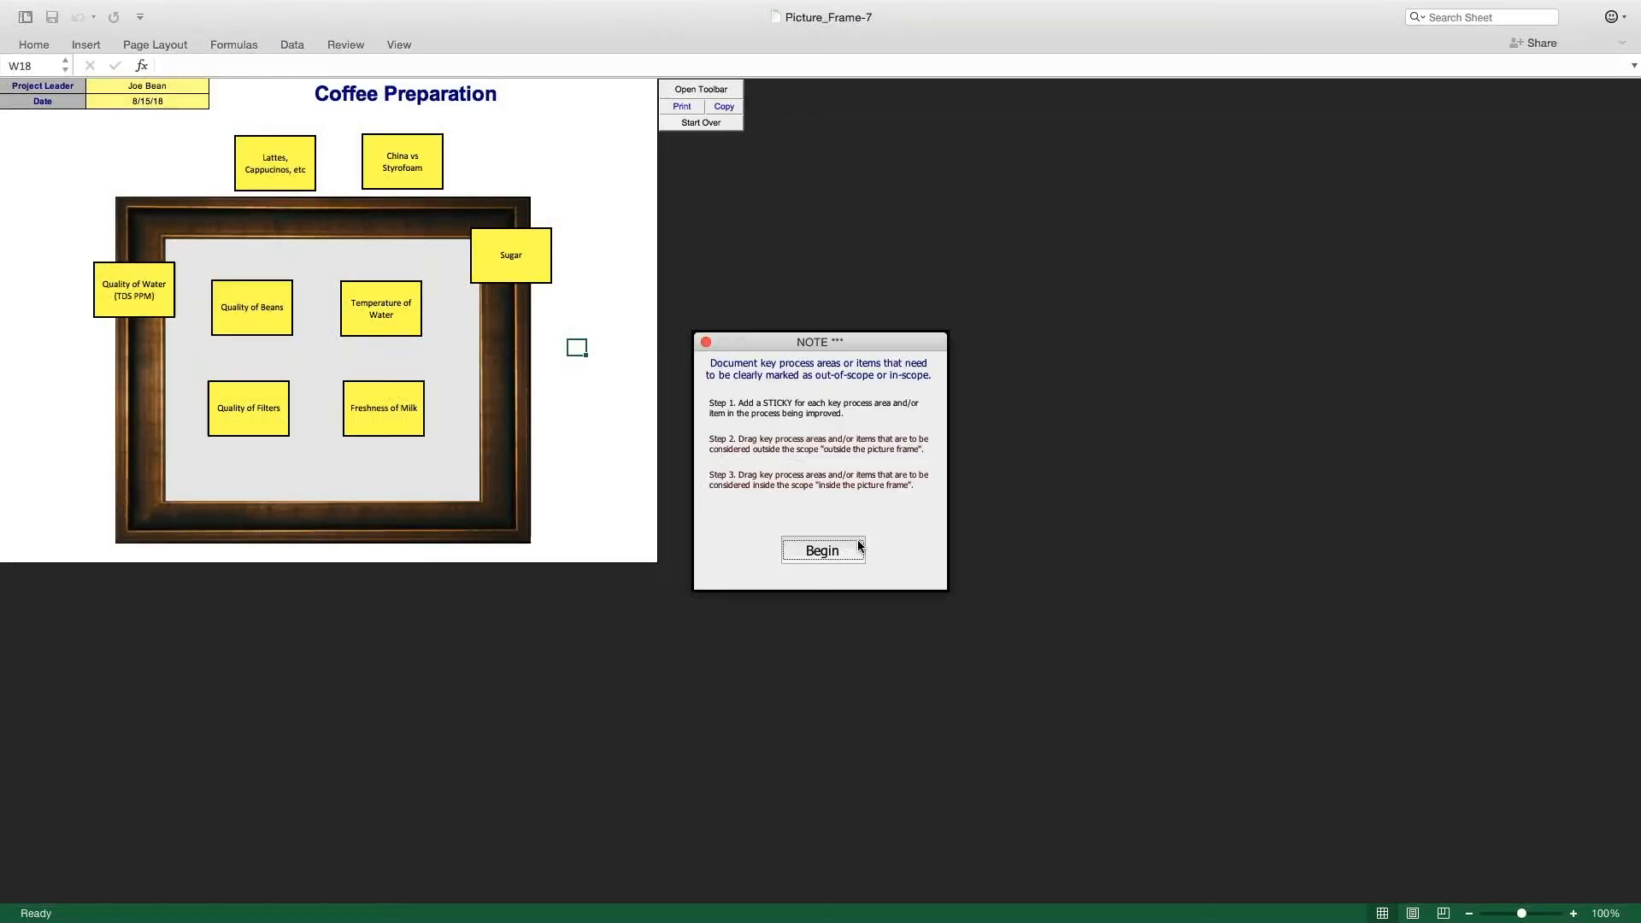
pyautogui.scroll(-1, 318, 302)
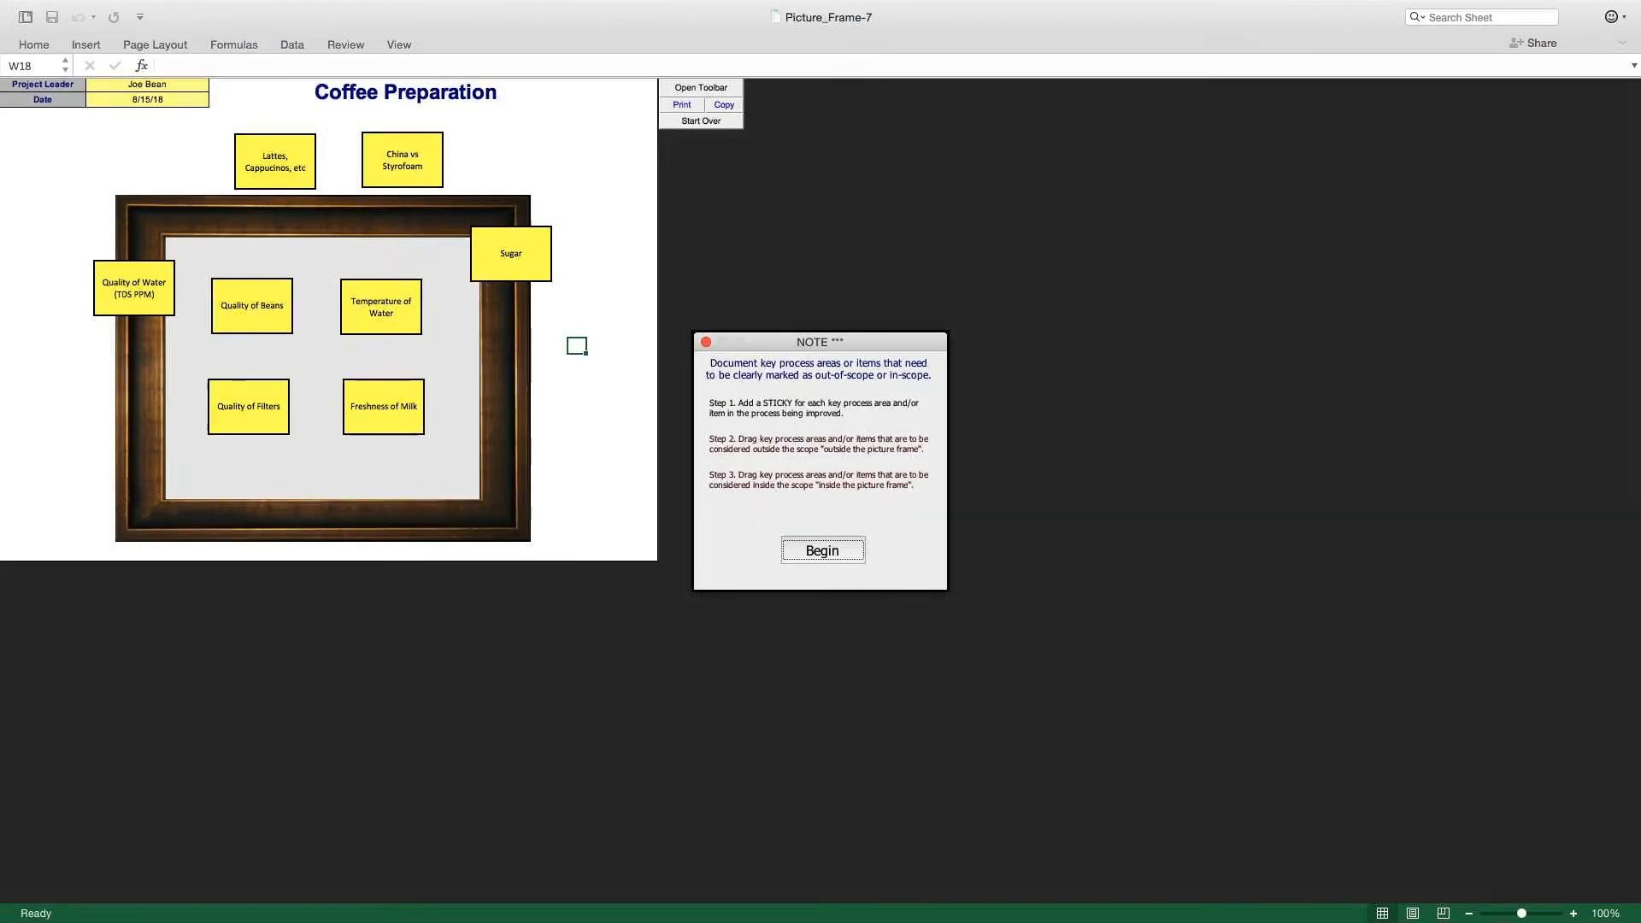
pyautogui.scroll(1, 325, 316)
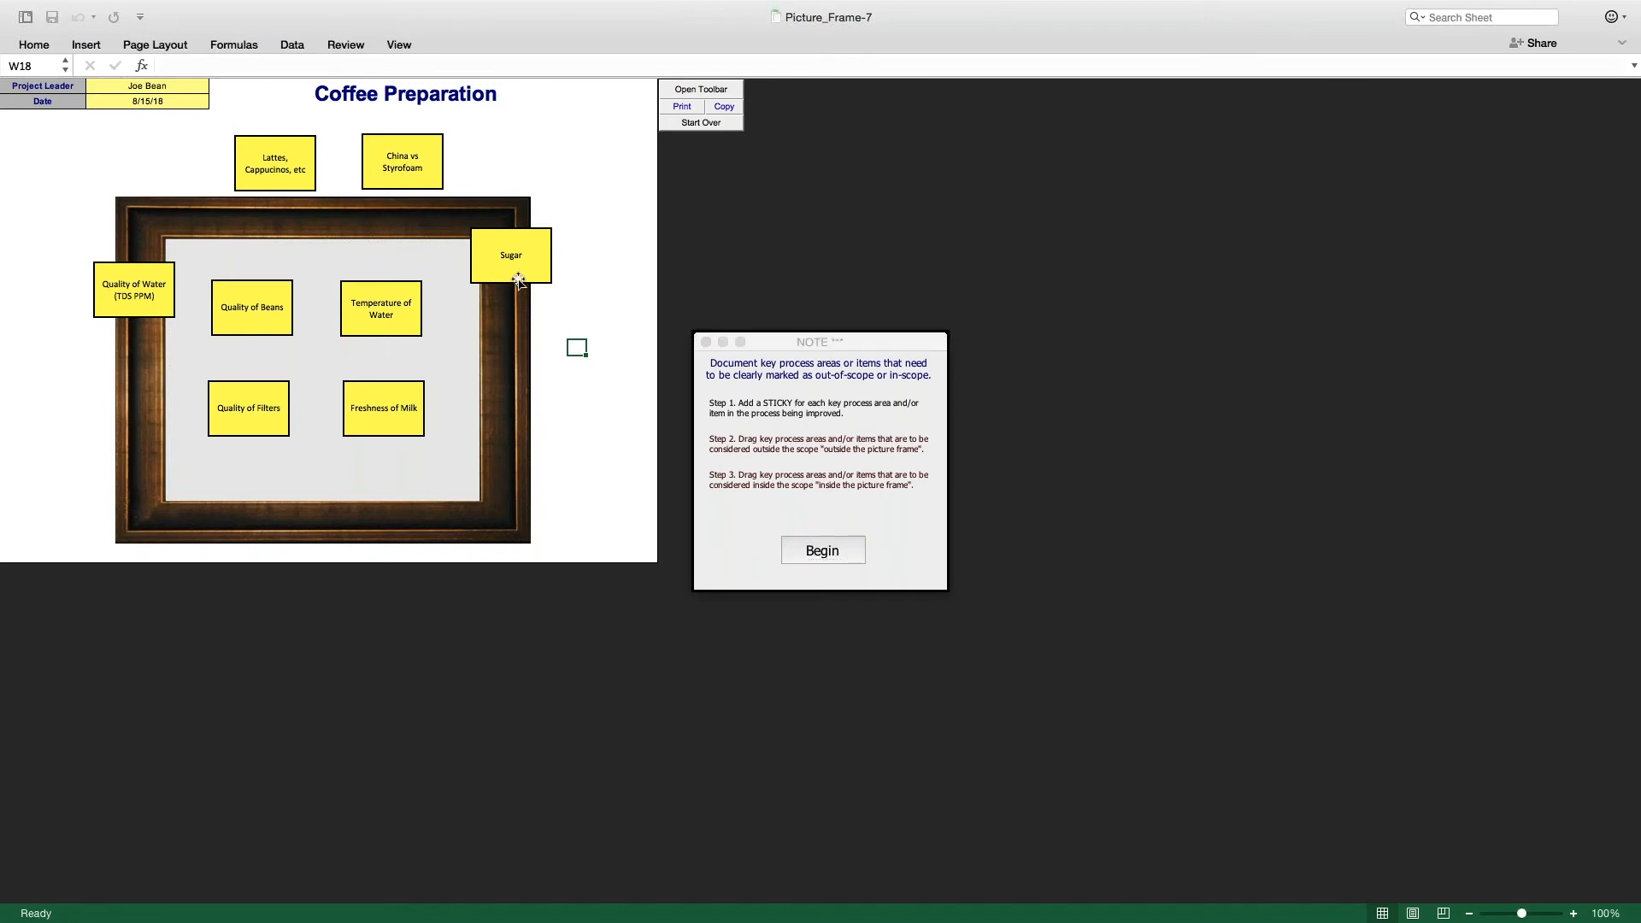
pyautogui.click(809, 550)
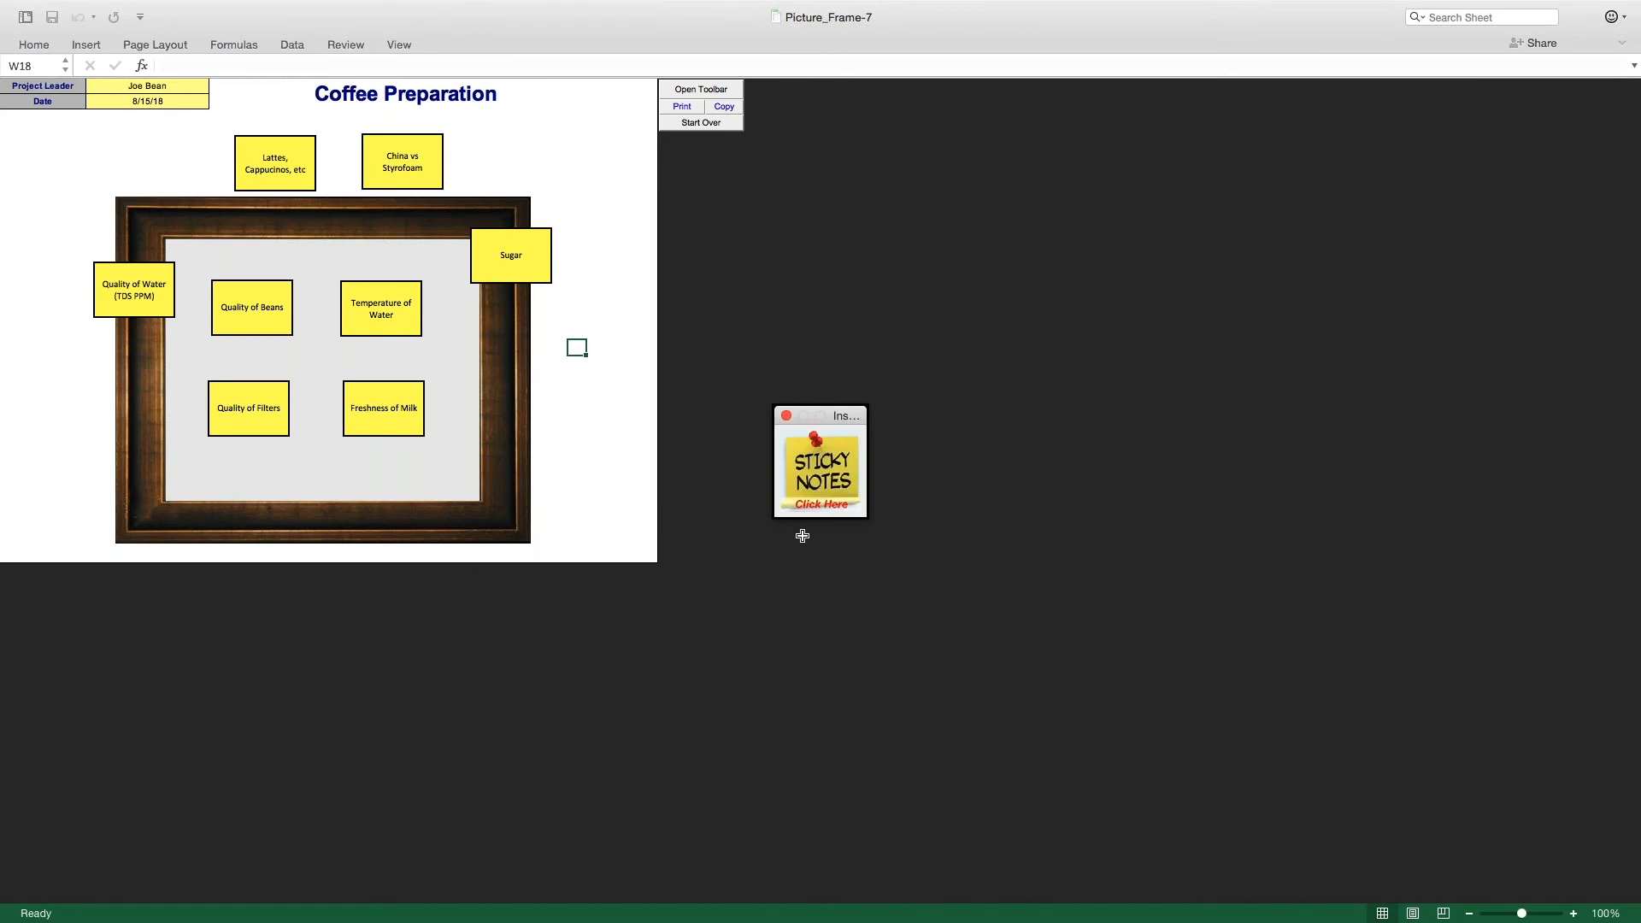
# Step: Move the Sugar note inside the picture frame's lower edge and the Quality of Water (TDS PPM) note outside, above the frame
pyautogui.click(538, 243)
pyautogui.click(537, 240)
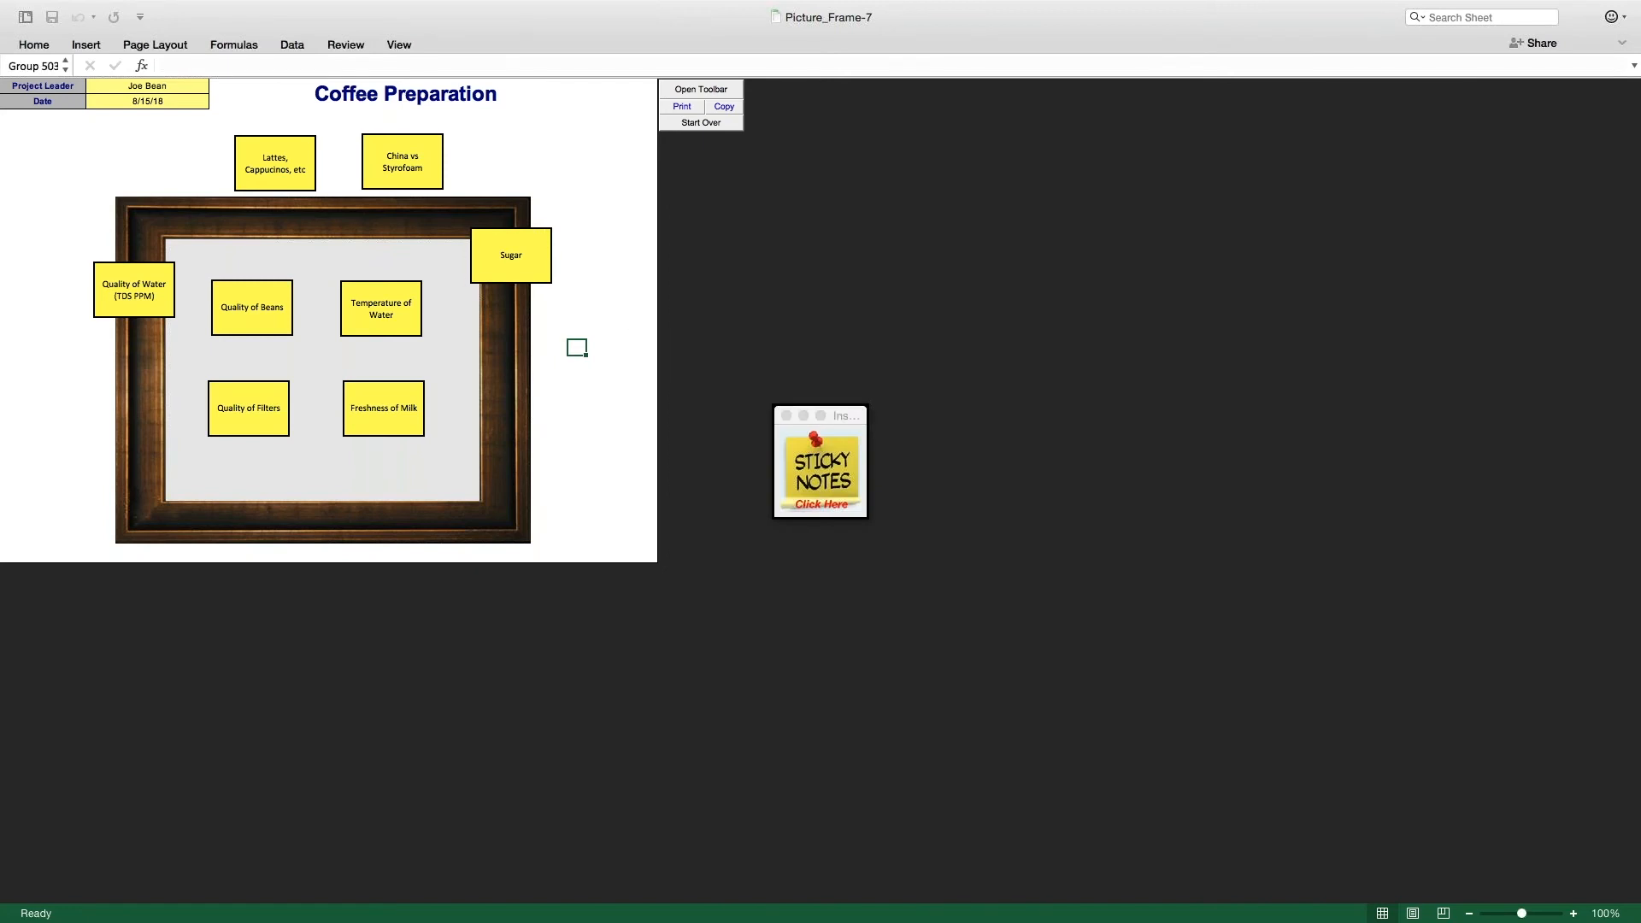
pyautogui.moveTo(536, 239); pyautogui.dragTo(353, 447)
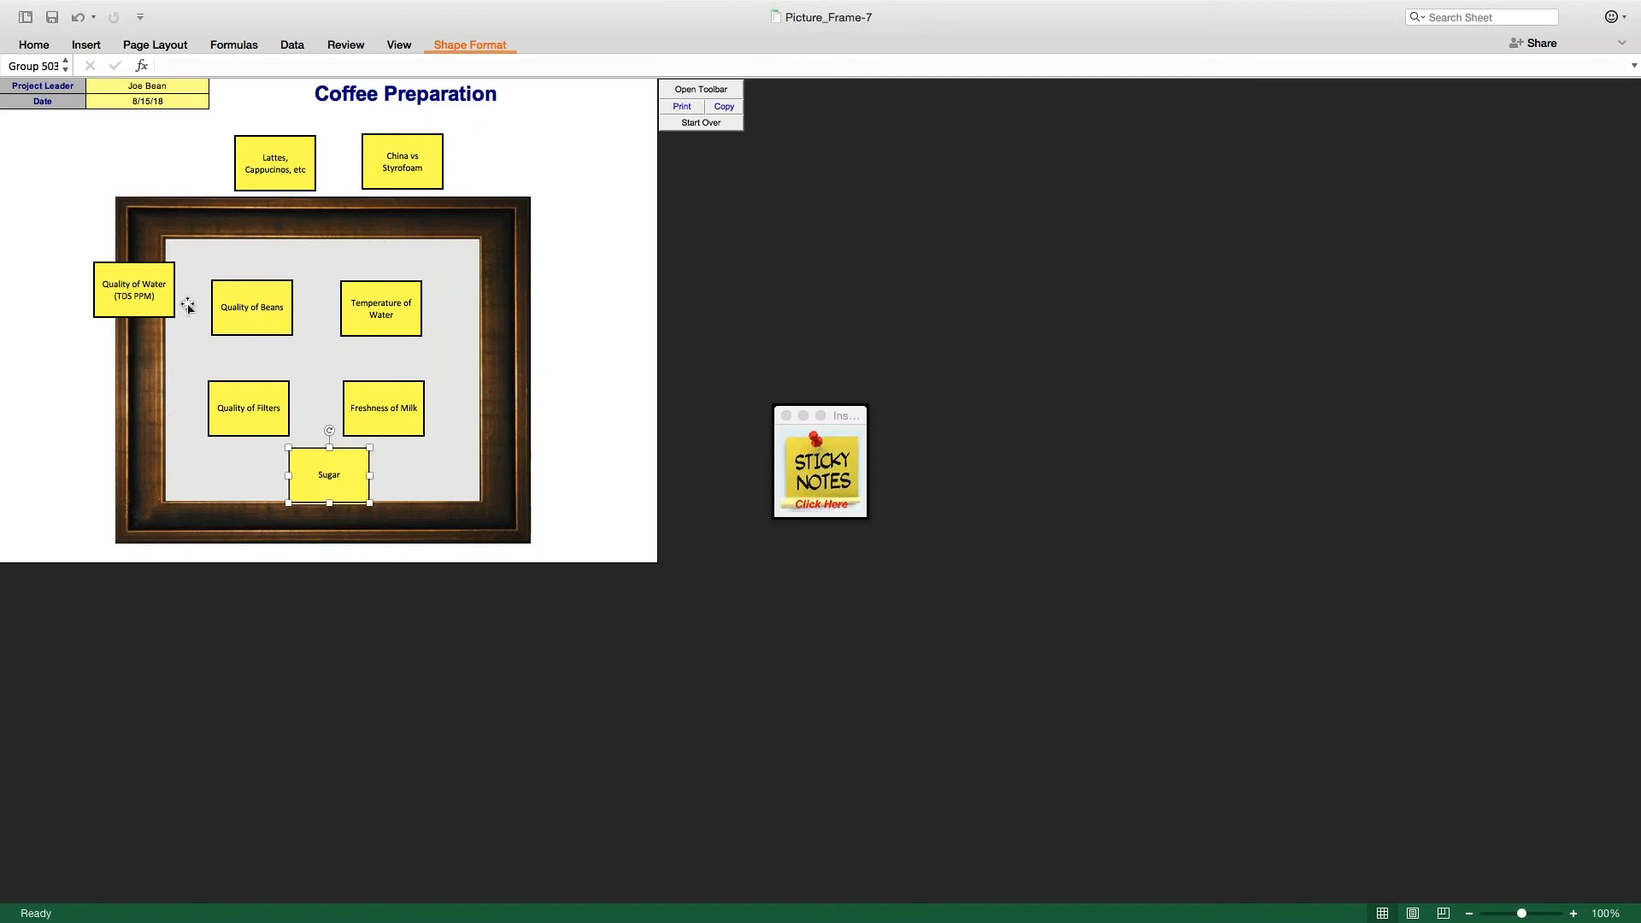
pyautogui.click(161, 292)
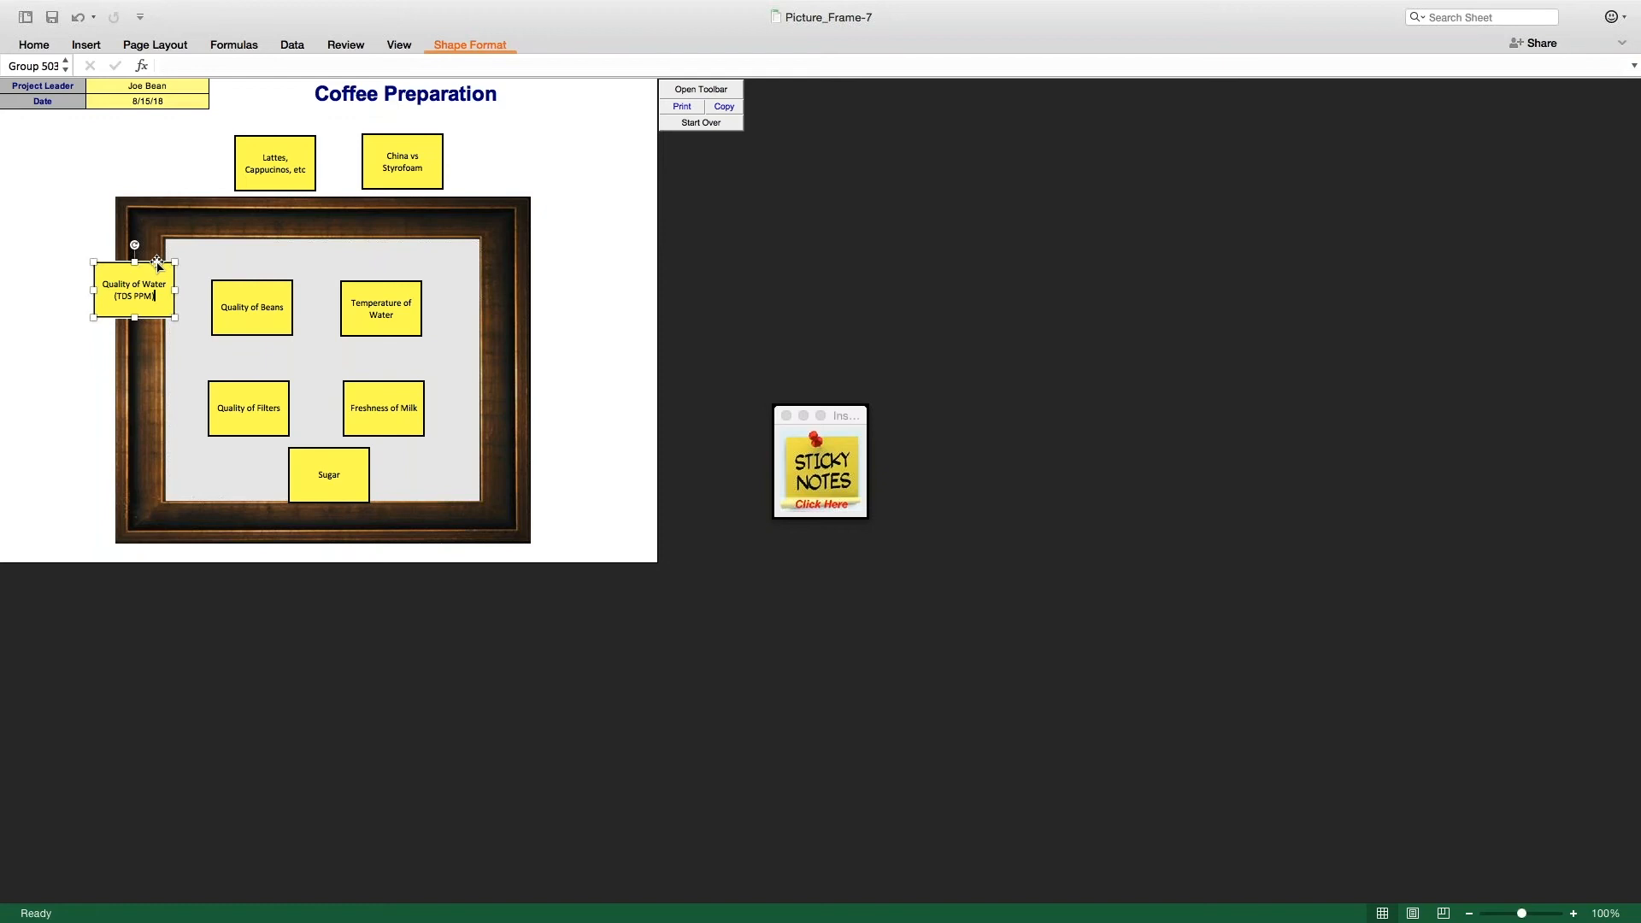
pyautogui.moveTo(159, 261); pyautogui.dragTo(544, 130)
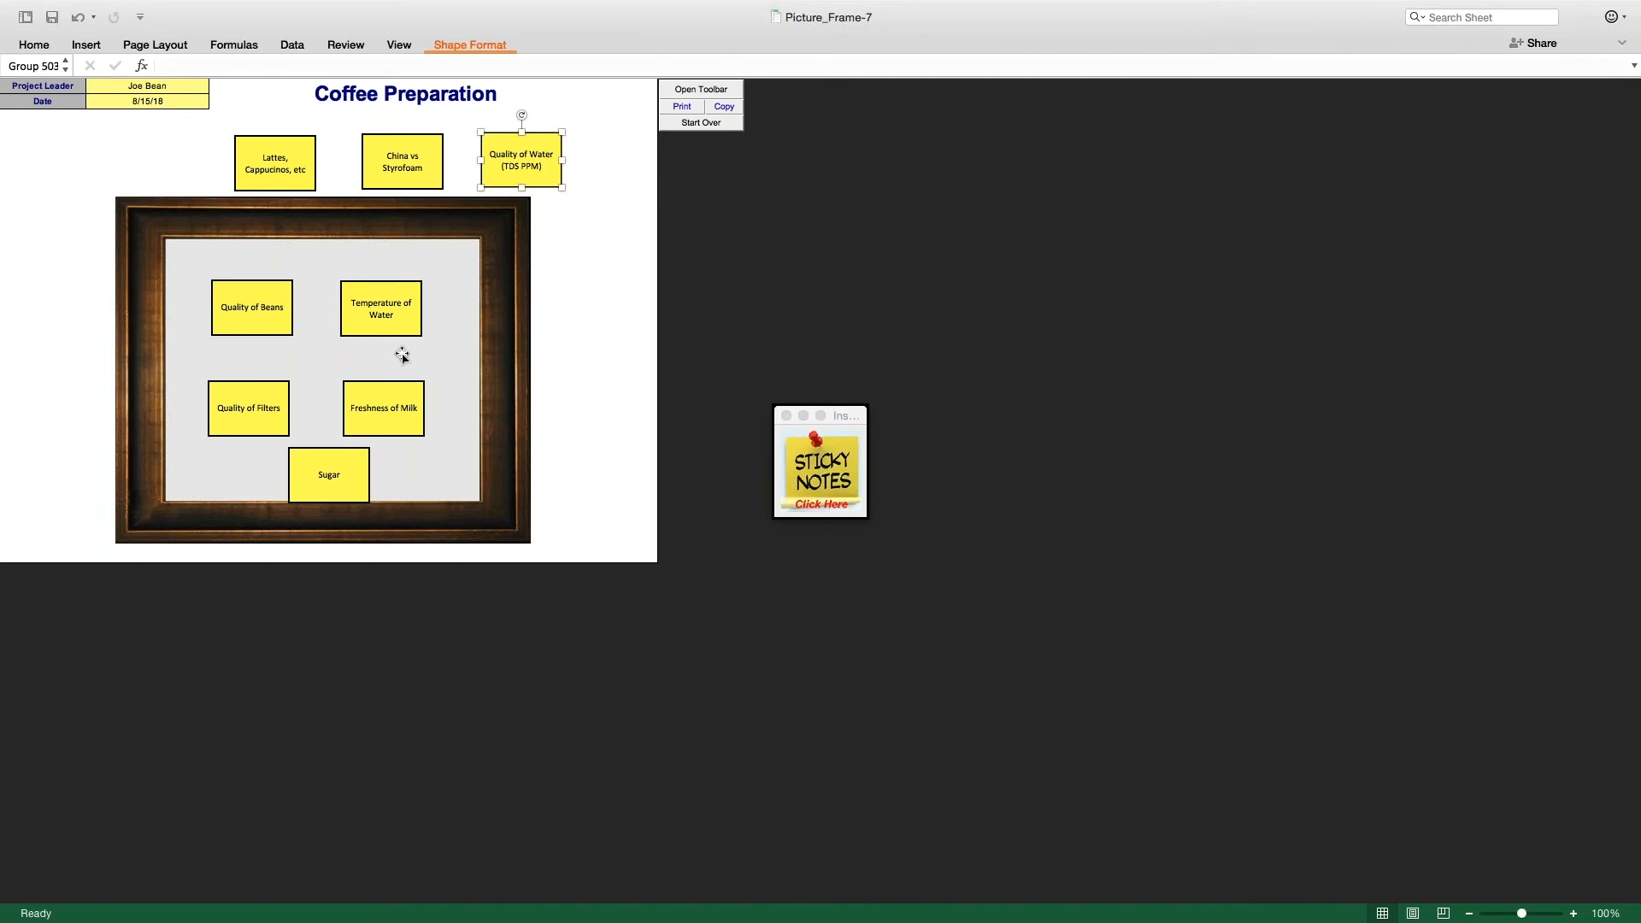
# Step: Add a new sticky note reading Machine and place it inside the frame, between the four central notes
pyautogui.click(822, 467)
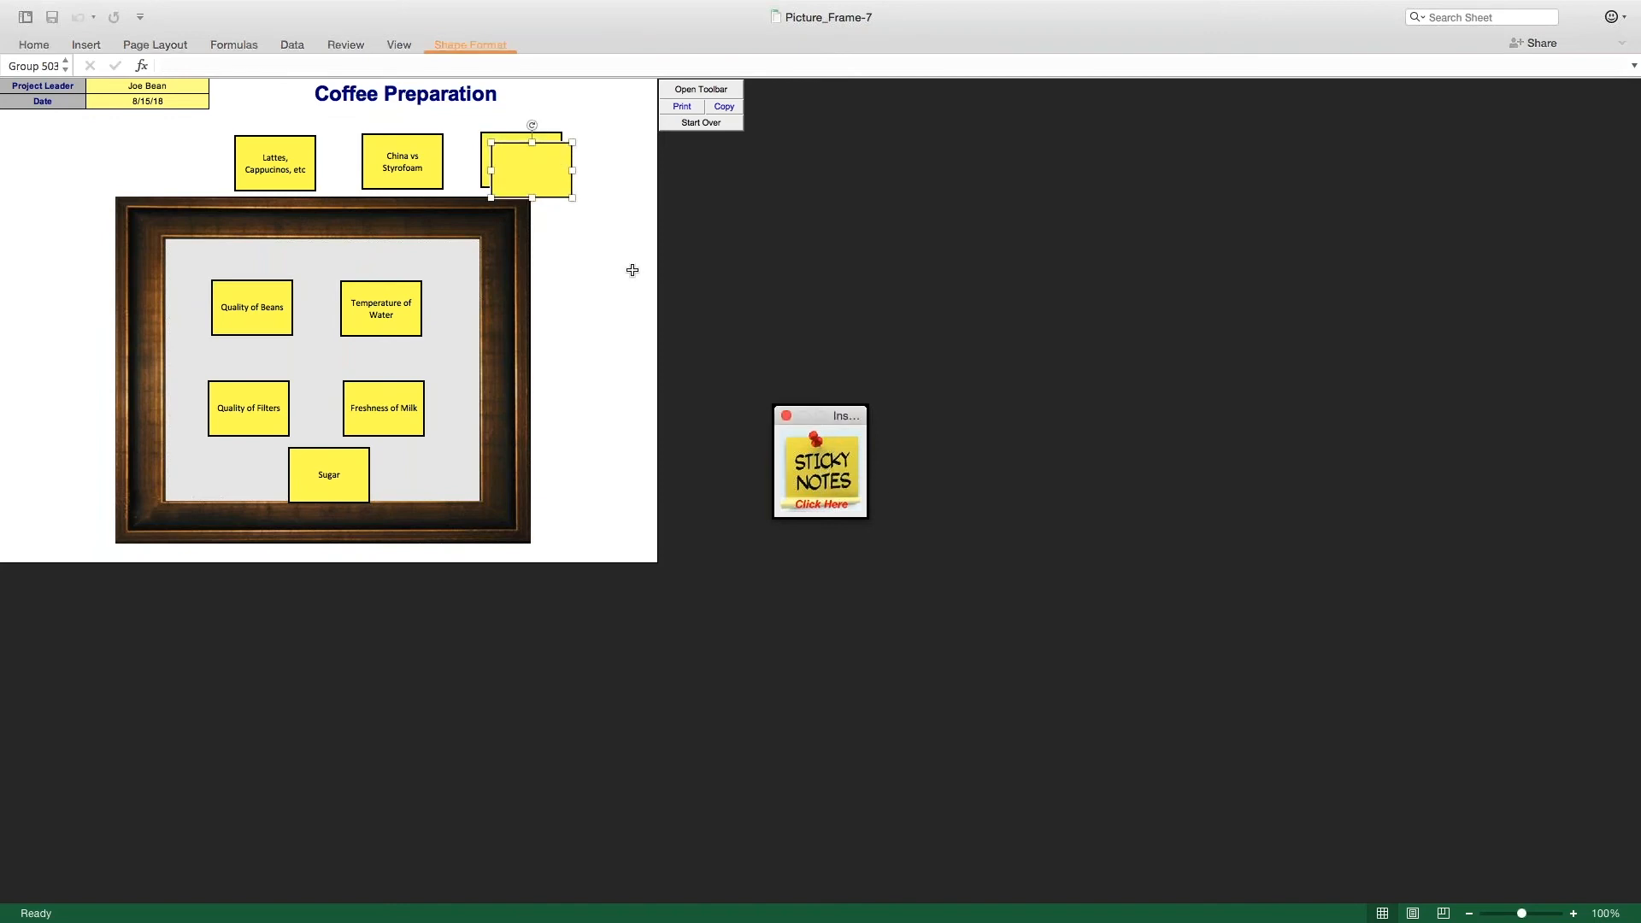
pyautogui.click(548, 175)
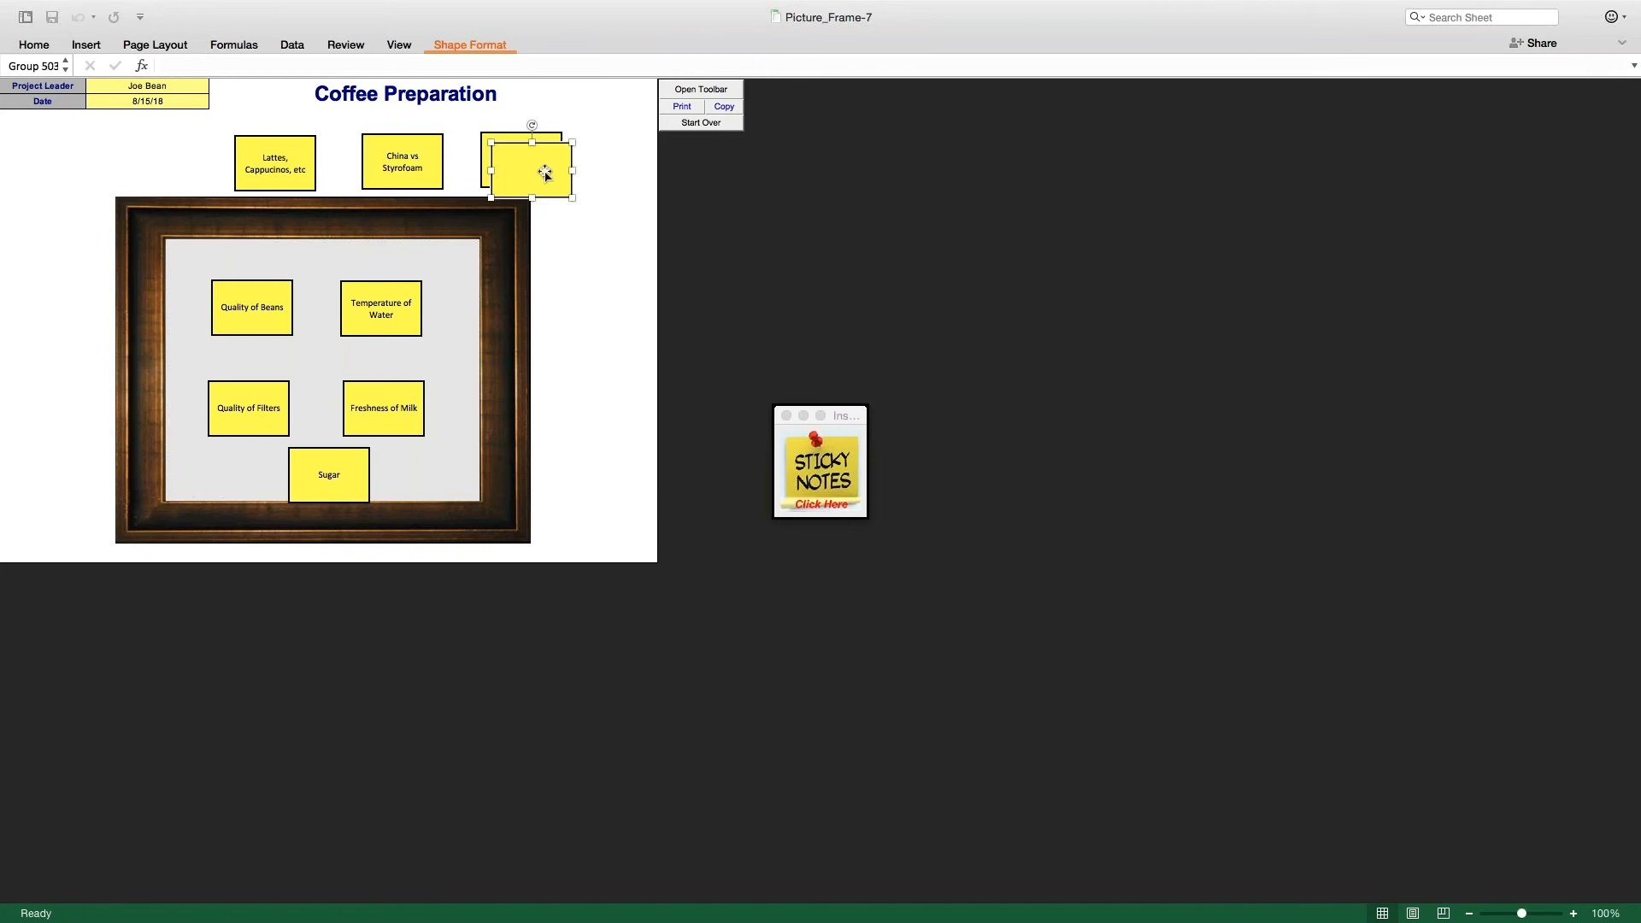
pyautogui.moveTo(543, 166); pyautogui.dragTo(559, 322)
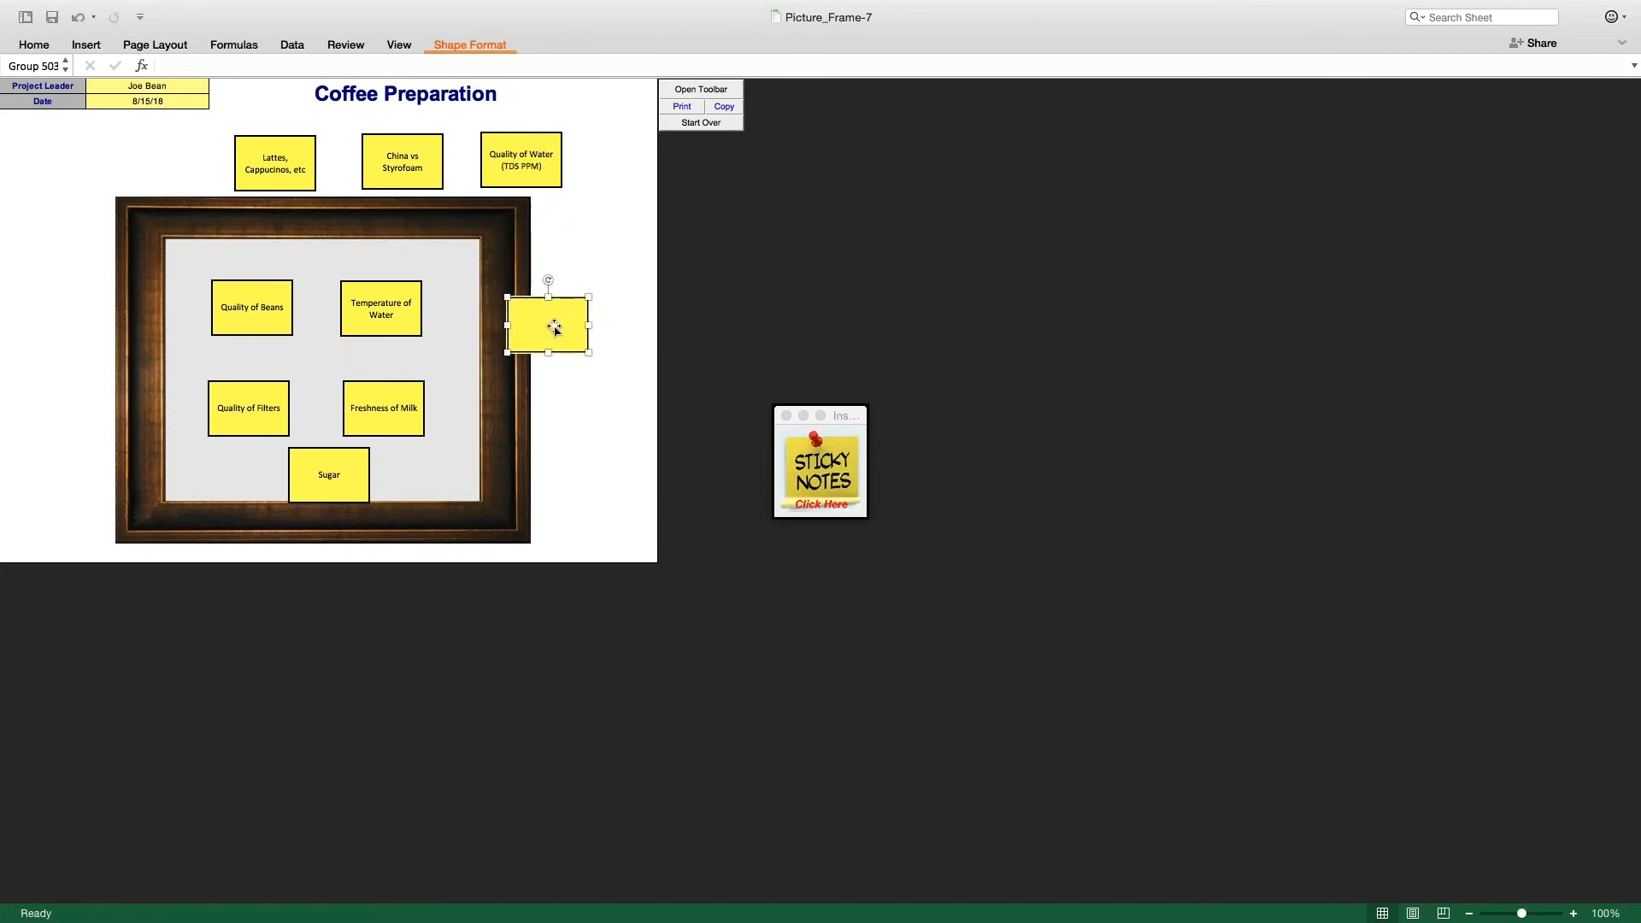
pyautogui.write('Machine')
pyautogui.moveTo(555, 310); pyautogui.dragTo(331, 340)
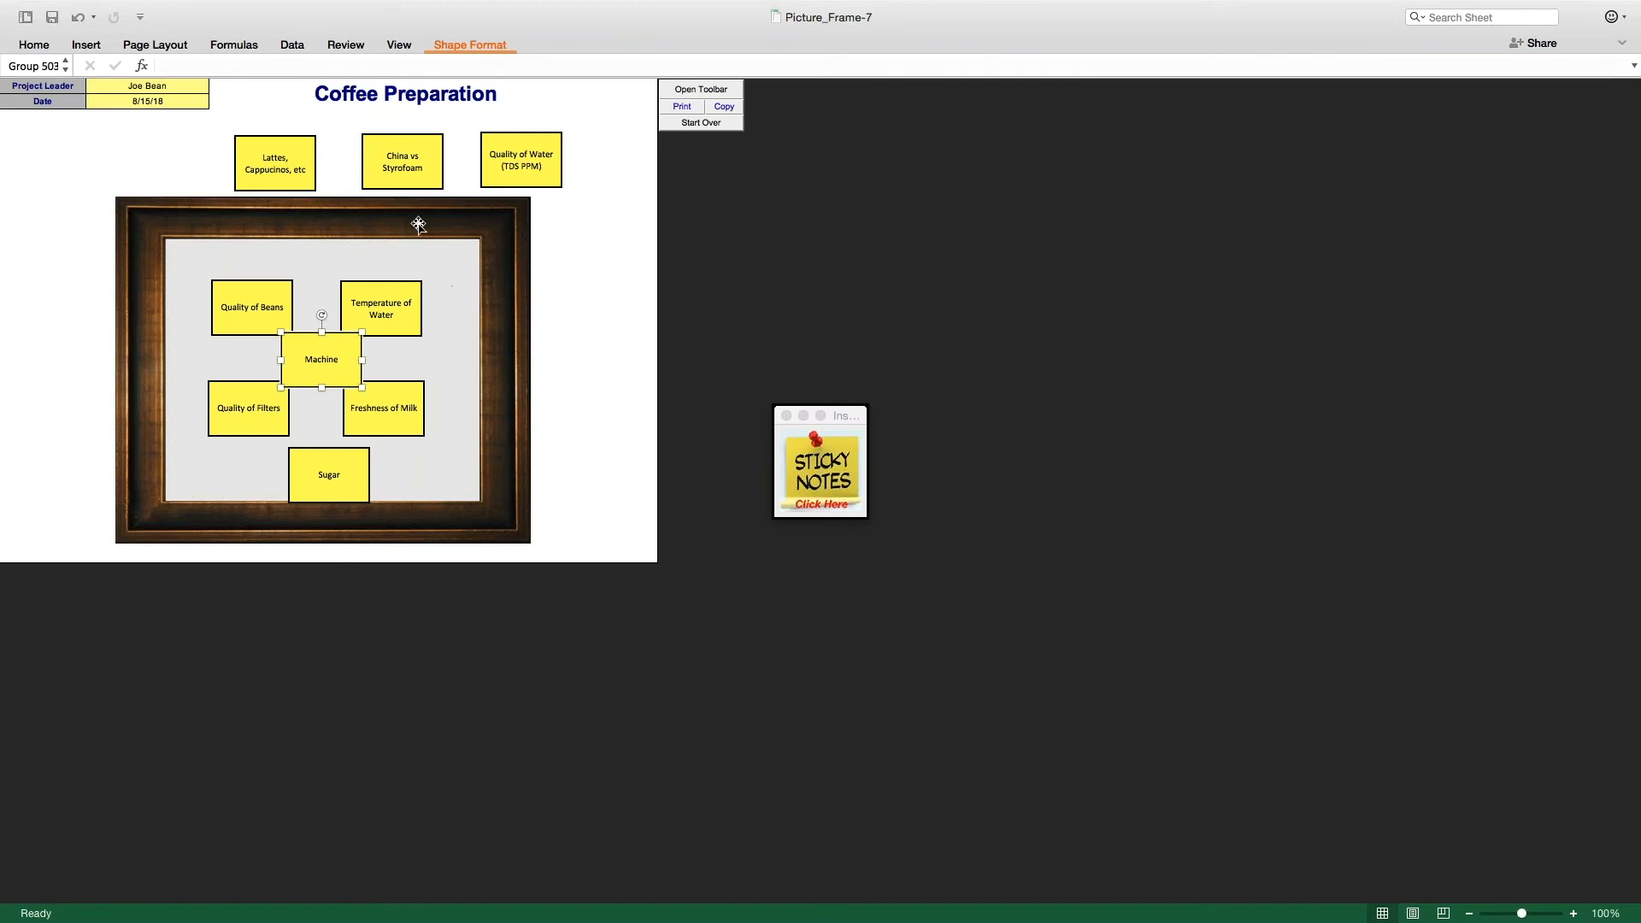
# Step: Try the China vs Styrofoam note on the frame's upper border, return it above the frame, and copy the picture frame
pyautogui.moveTo(376, 145); pyautogui.dragTo(374, 201)
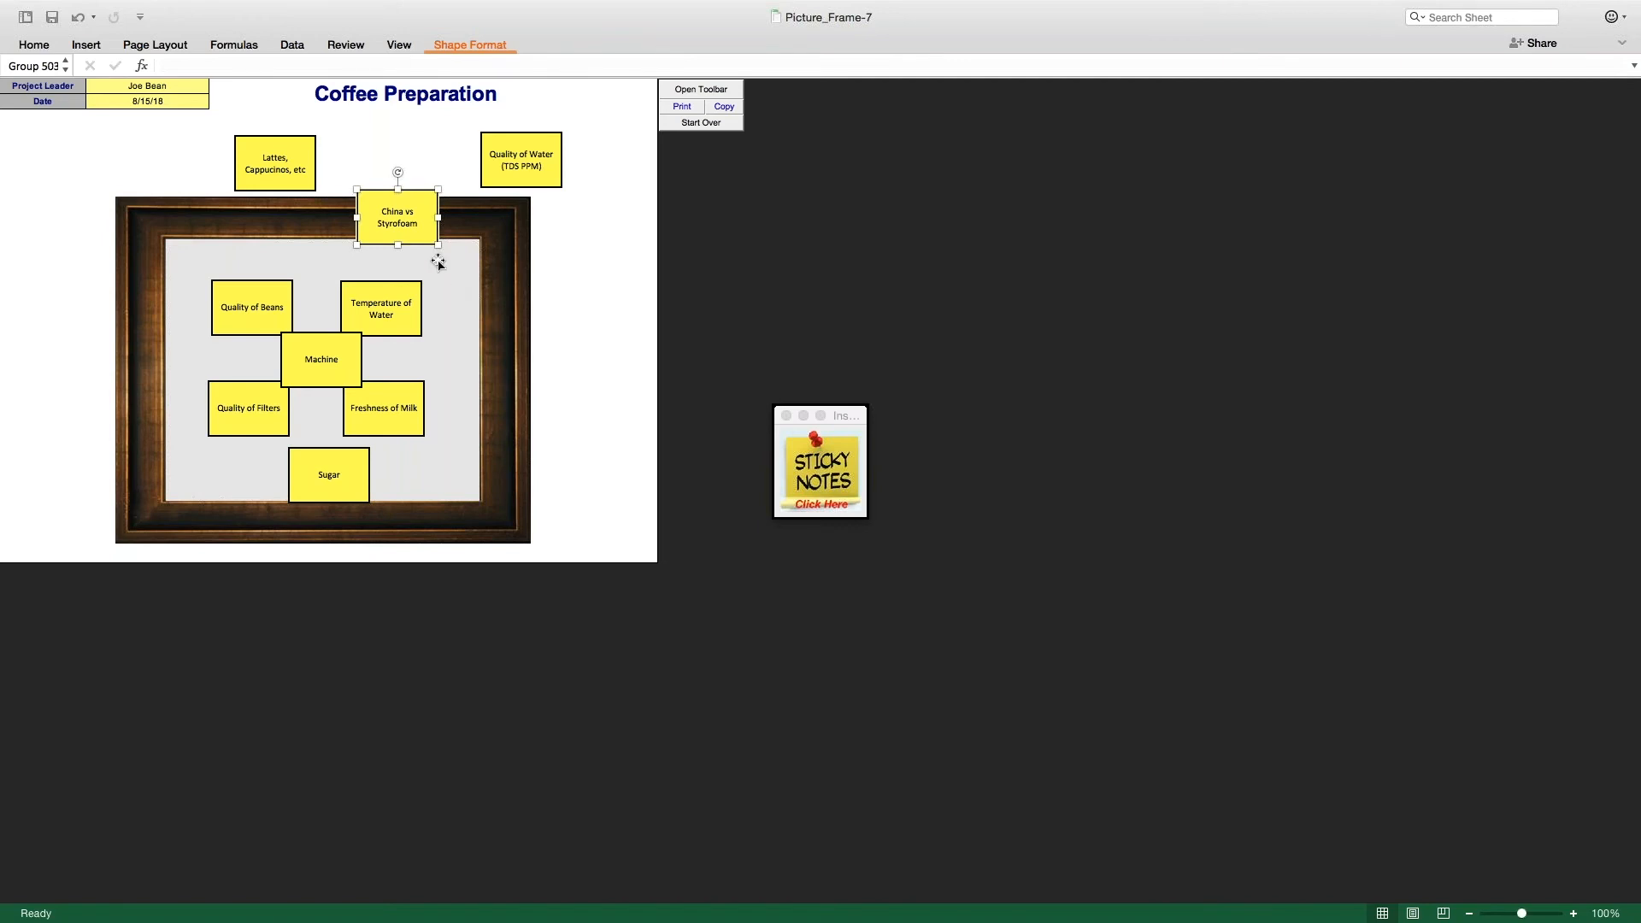
pyautogui.moveTo(410, 195); pyautogui.dragTo(409, 135)
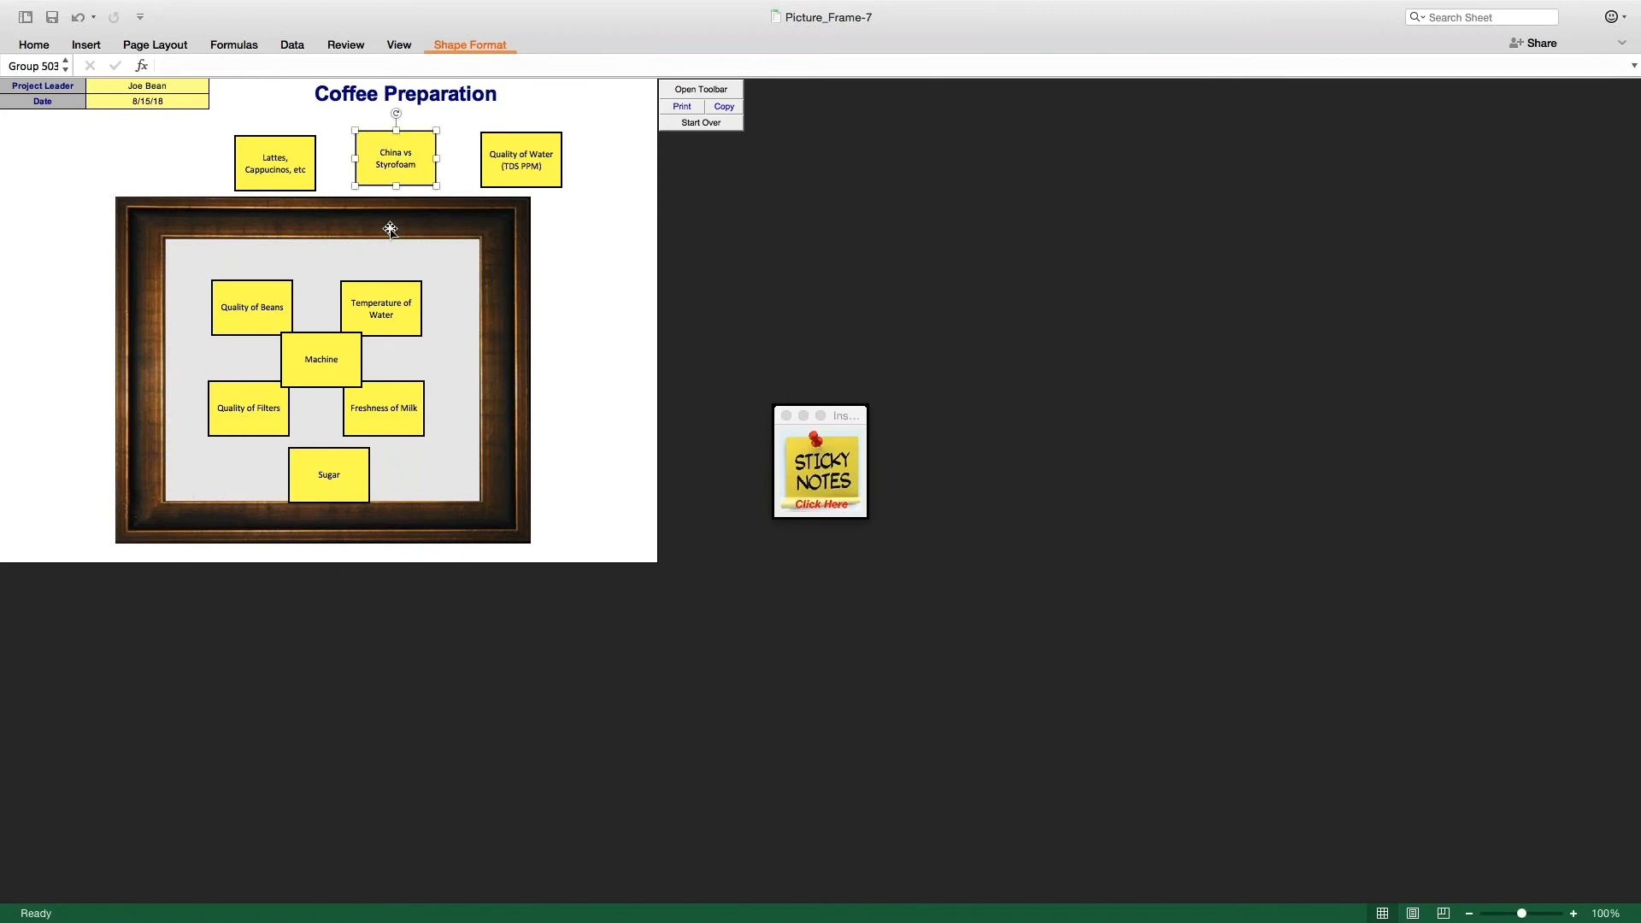
pyautogui.click(722, 112)
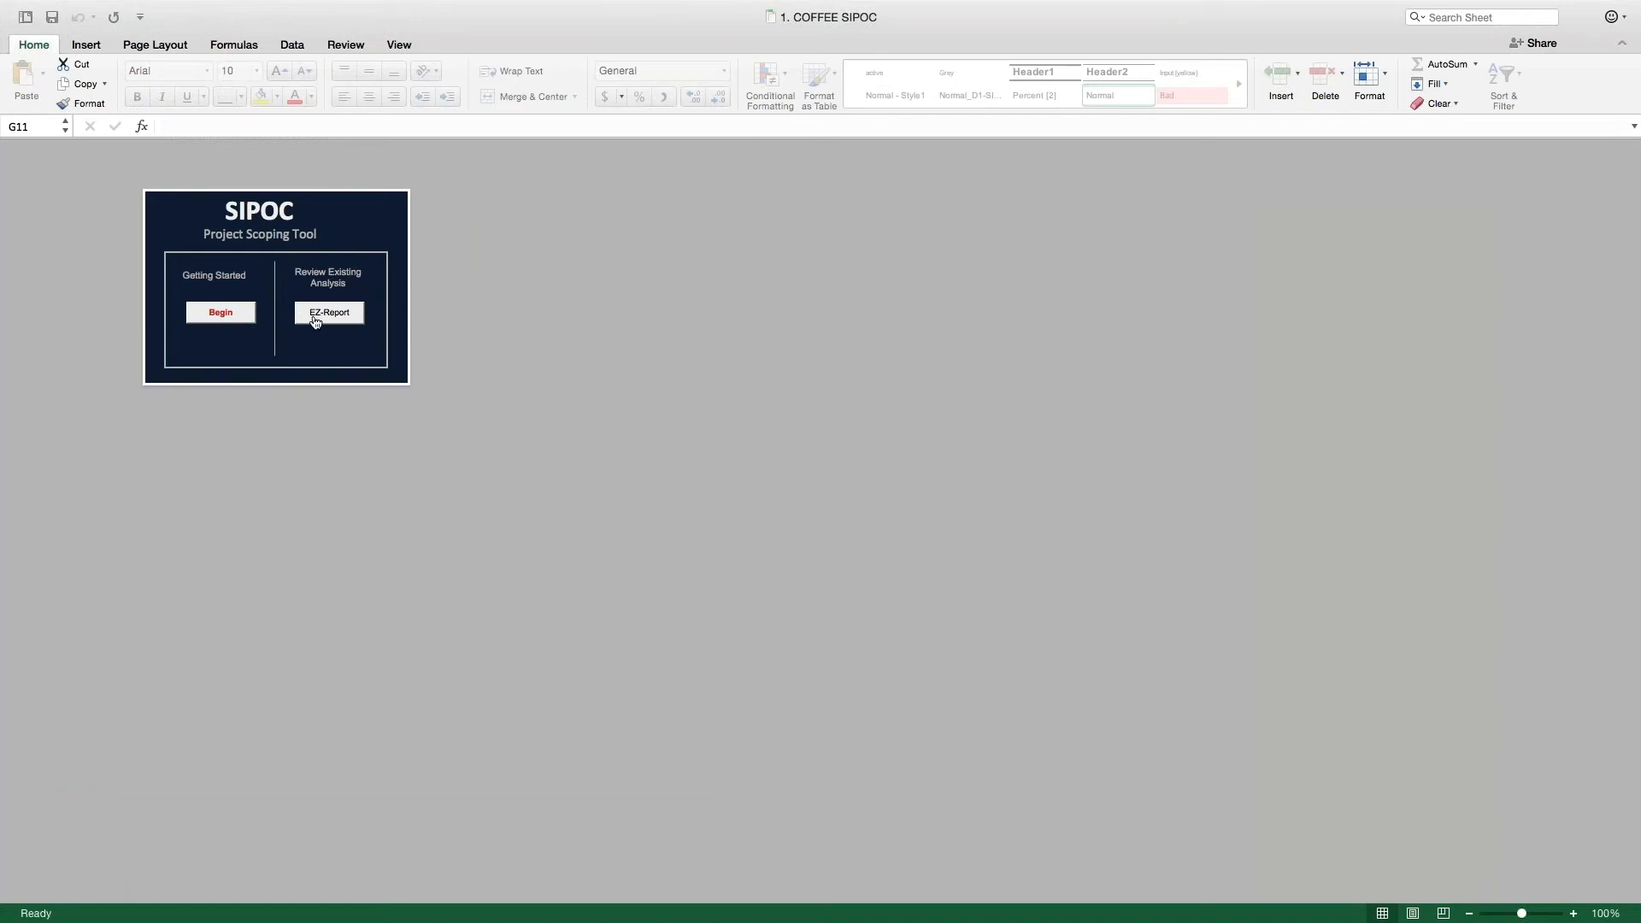
# Step: Begin the SIPOC in the 1. COFFEE SIPOC workbook, keeping the listed team, date 8.21.16, process Making Coffee and metric Temperature
pyautogui.click(233, 314)
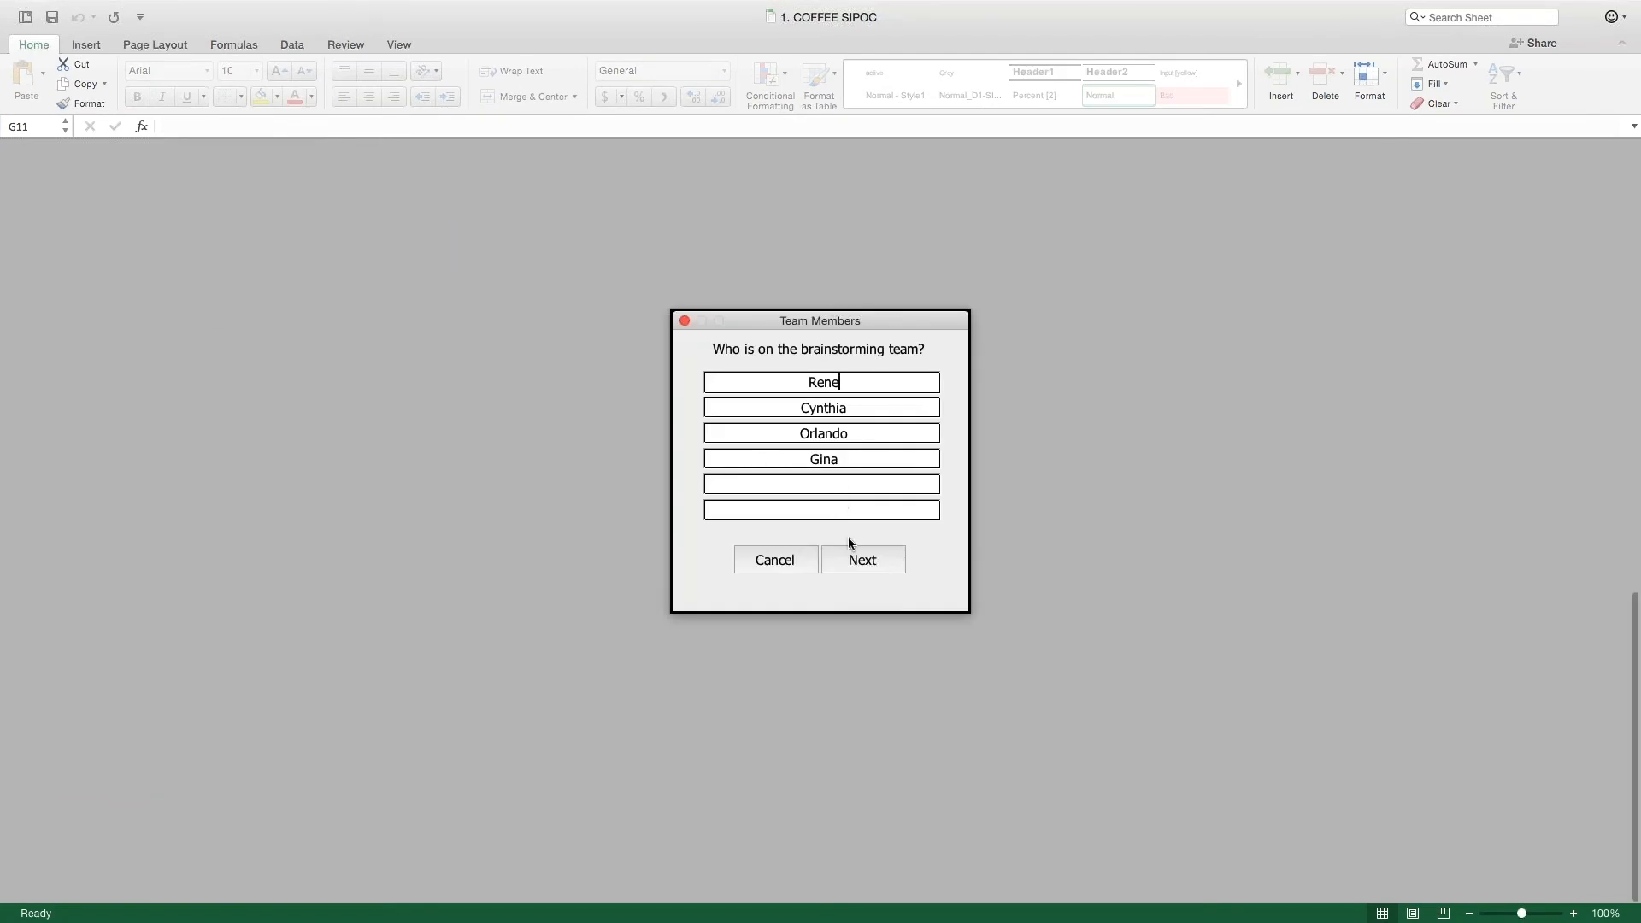
pyautogui.click(861, 556)
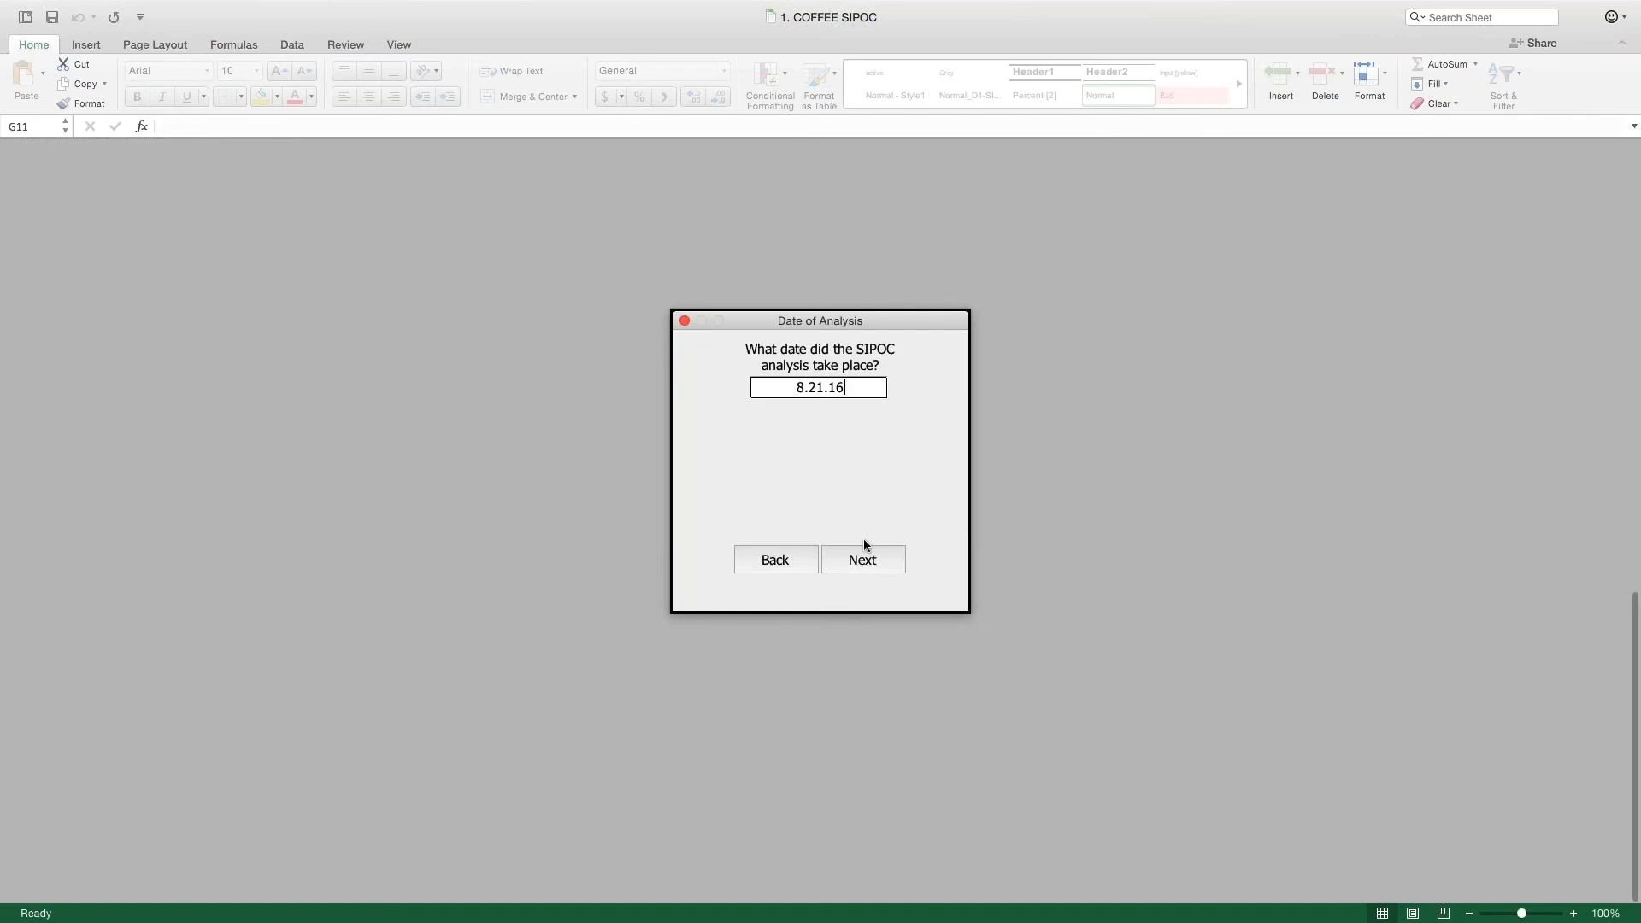
pyautogui.click(864, 559)
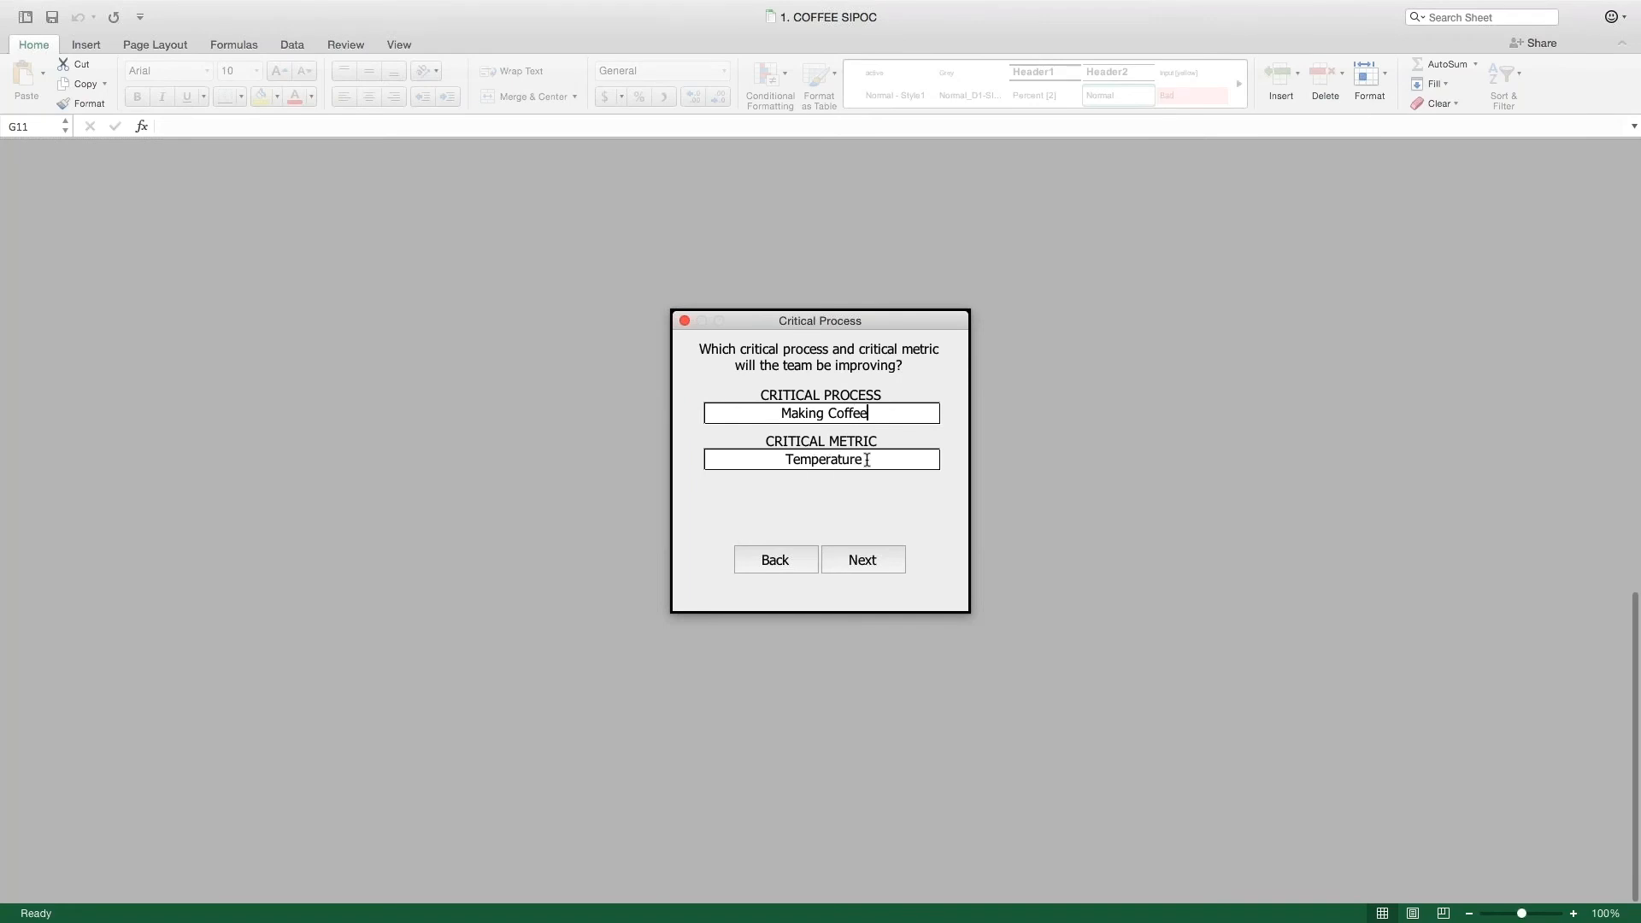
pyautogui.click(862, 564)
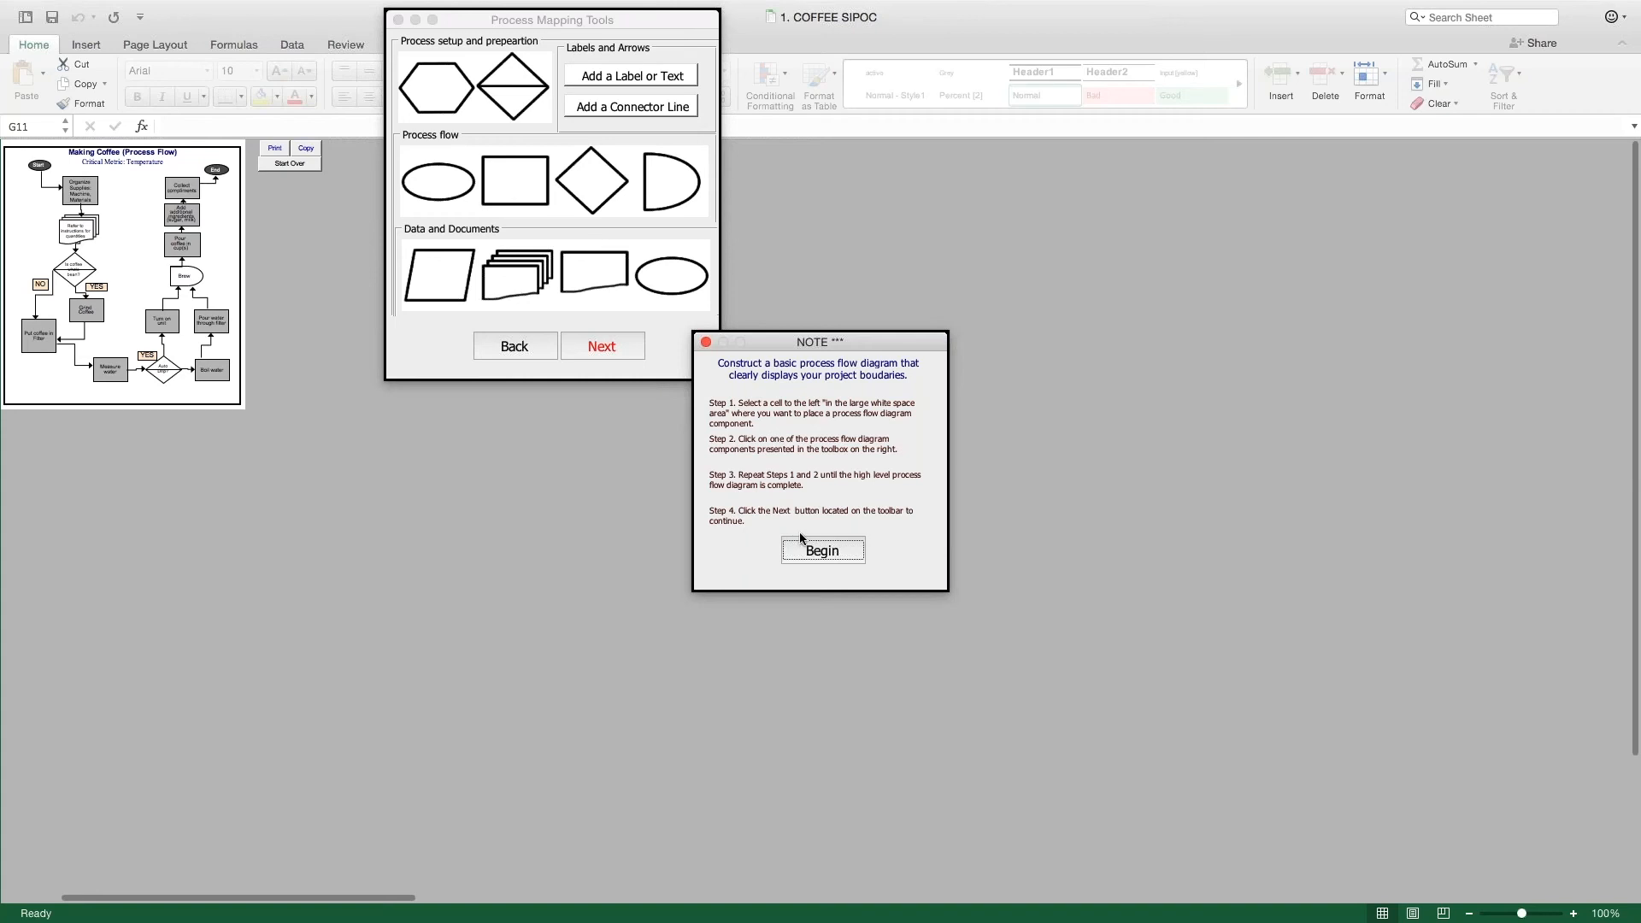
# Step: Continue past the process mapping instructions, move the mapping tools away from the flow diagram, and accept the existing diagram
pyautogui.click(822, 551)
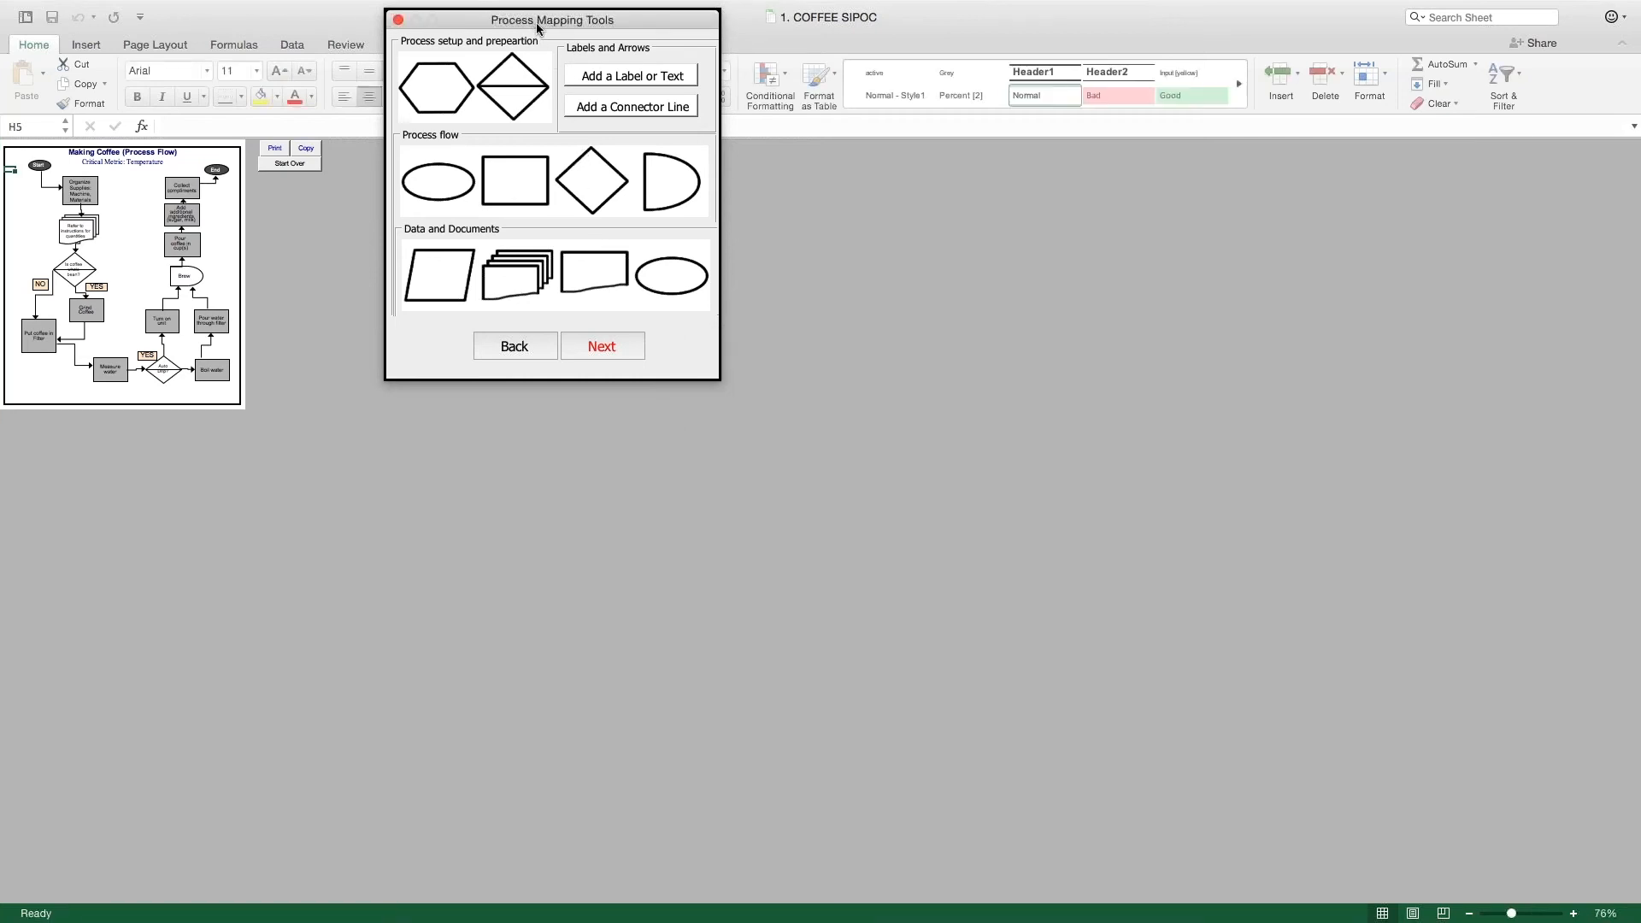
pyautogui.moveTo(536, 21); pyautogui.dragTo(945, 275)
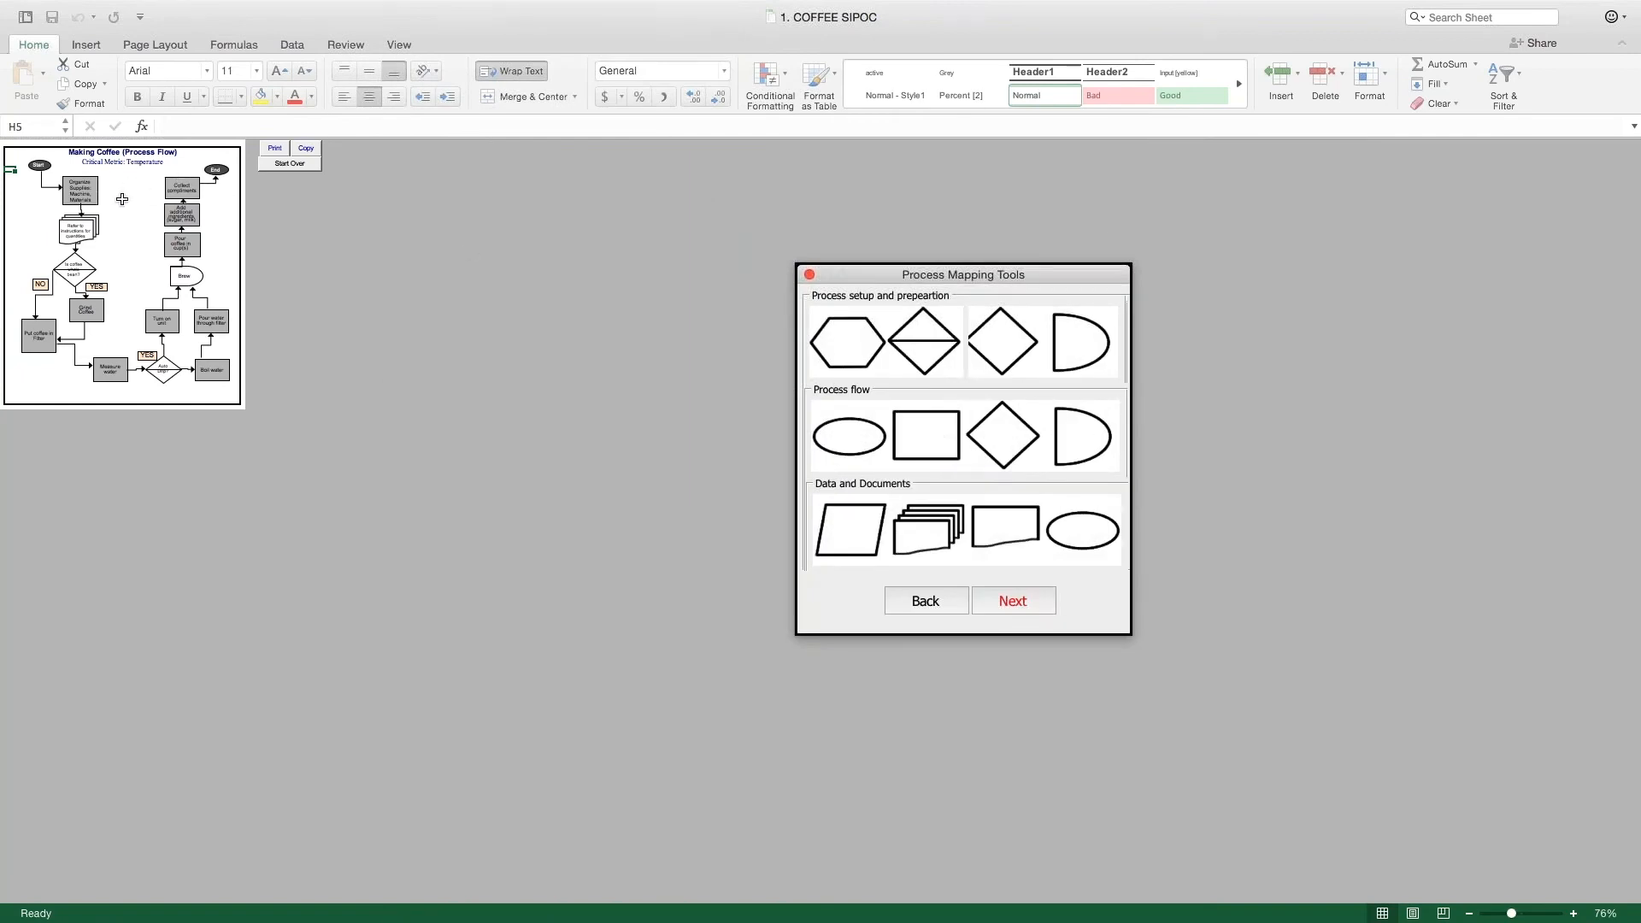
pyautogui.click(988, 592)
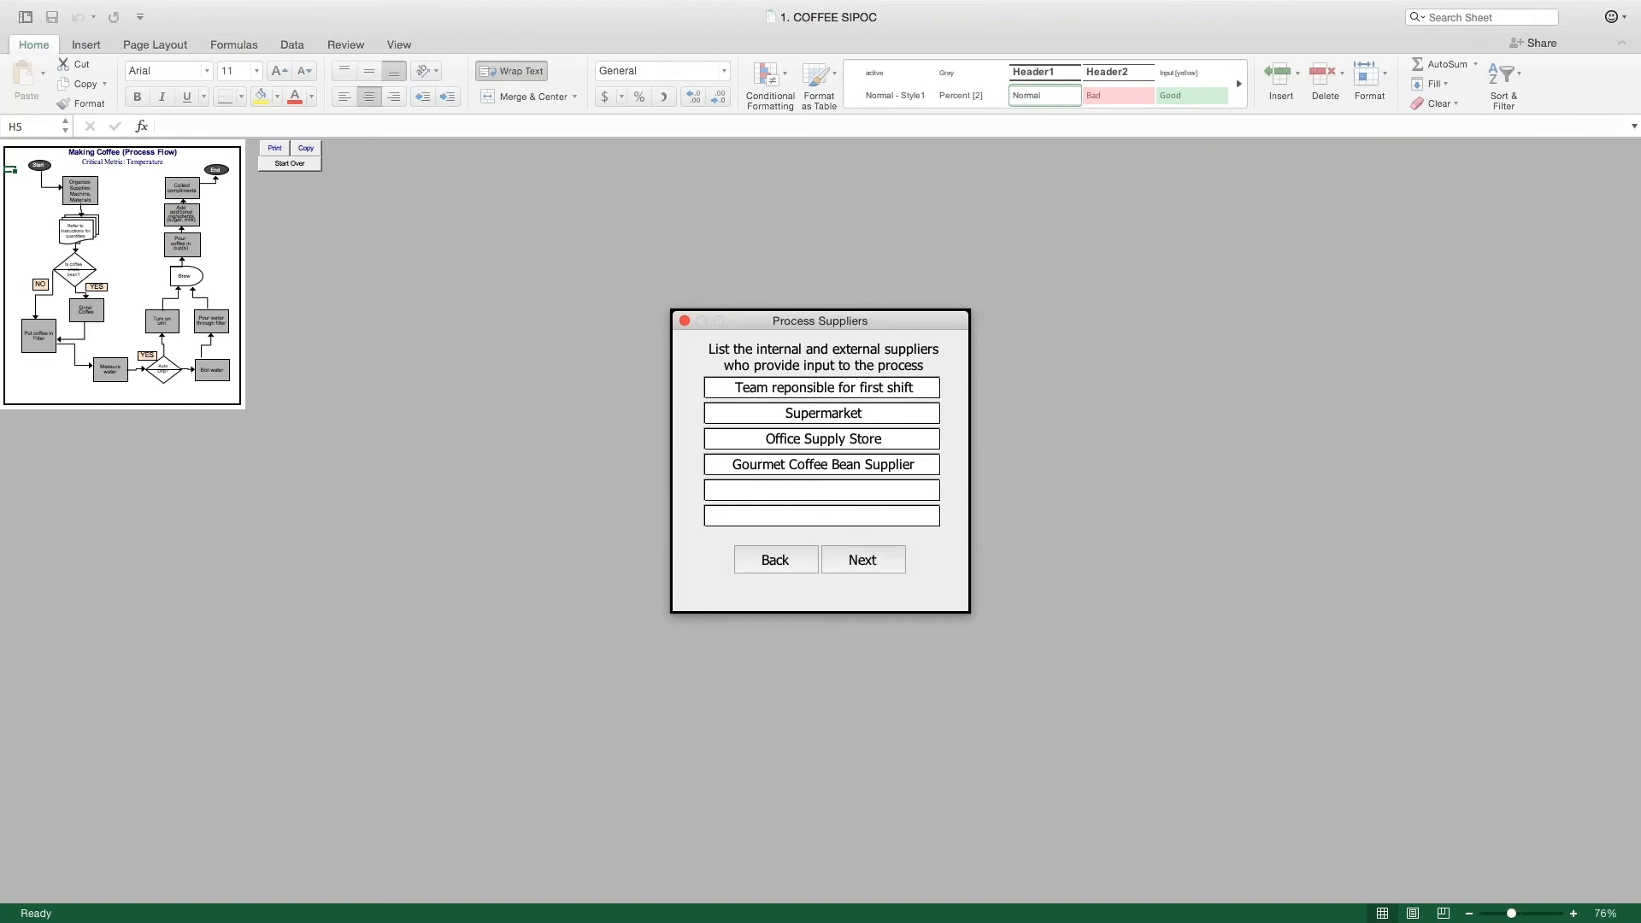
# Step: Keep the prefilled suppliers, critical inputs, output requirements and customers, and finish the SIPOC analysis
pyautogui.click(765, 396)
pyautogui.click(863, 560)
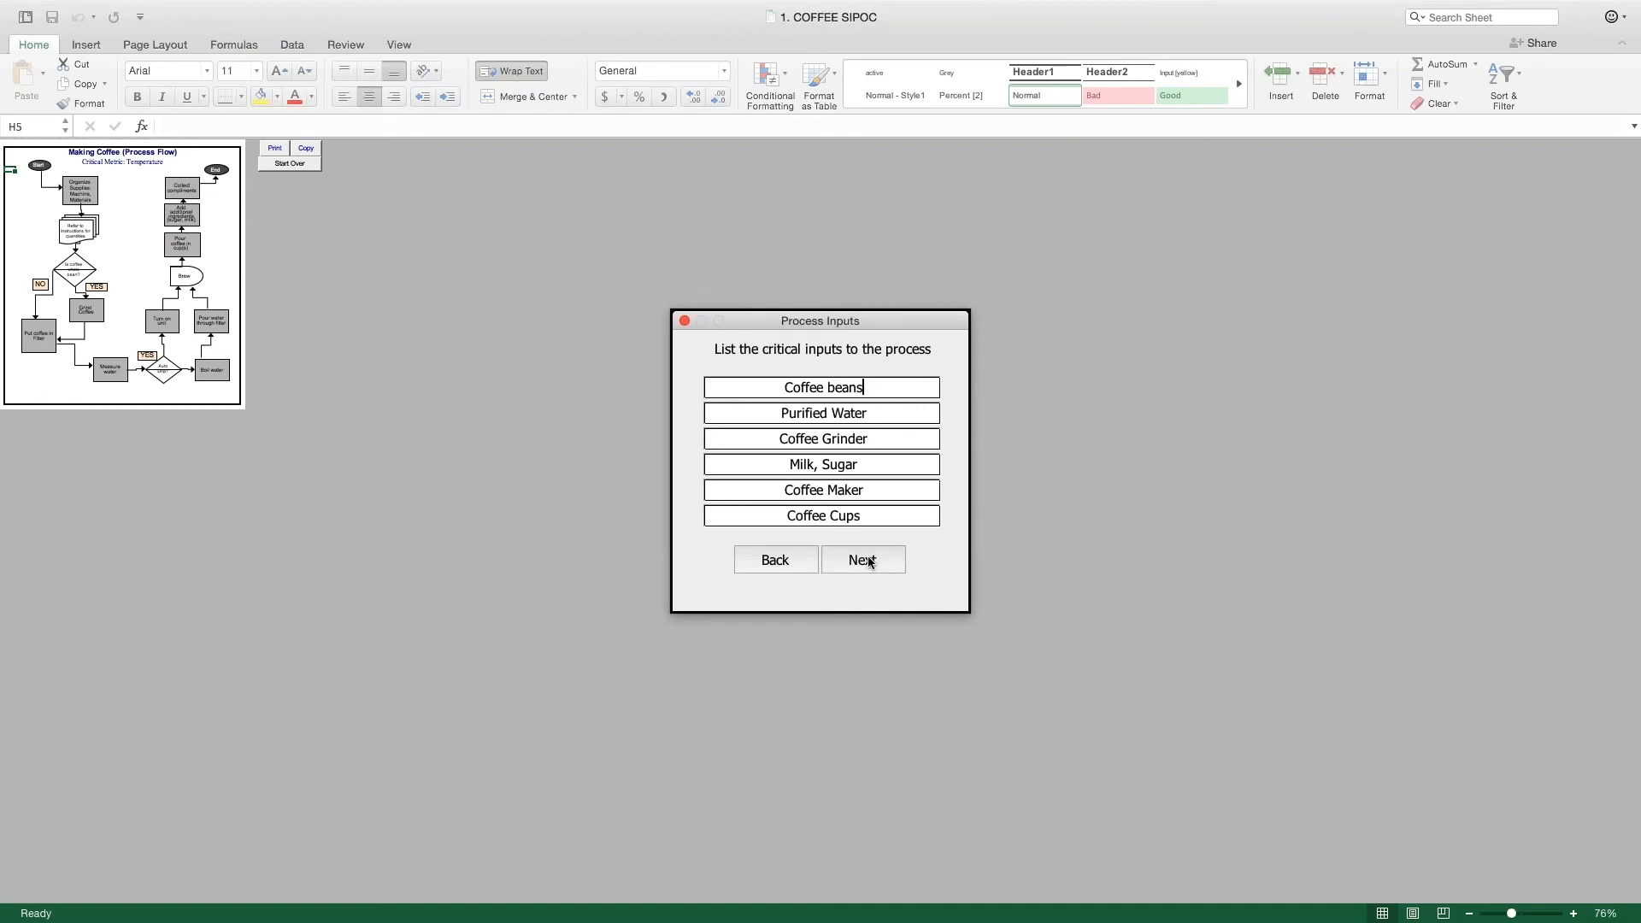
pyautogui.click(863, 560)
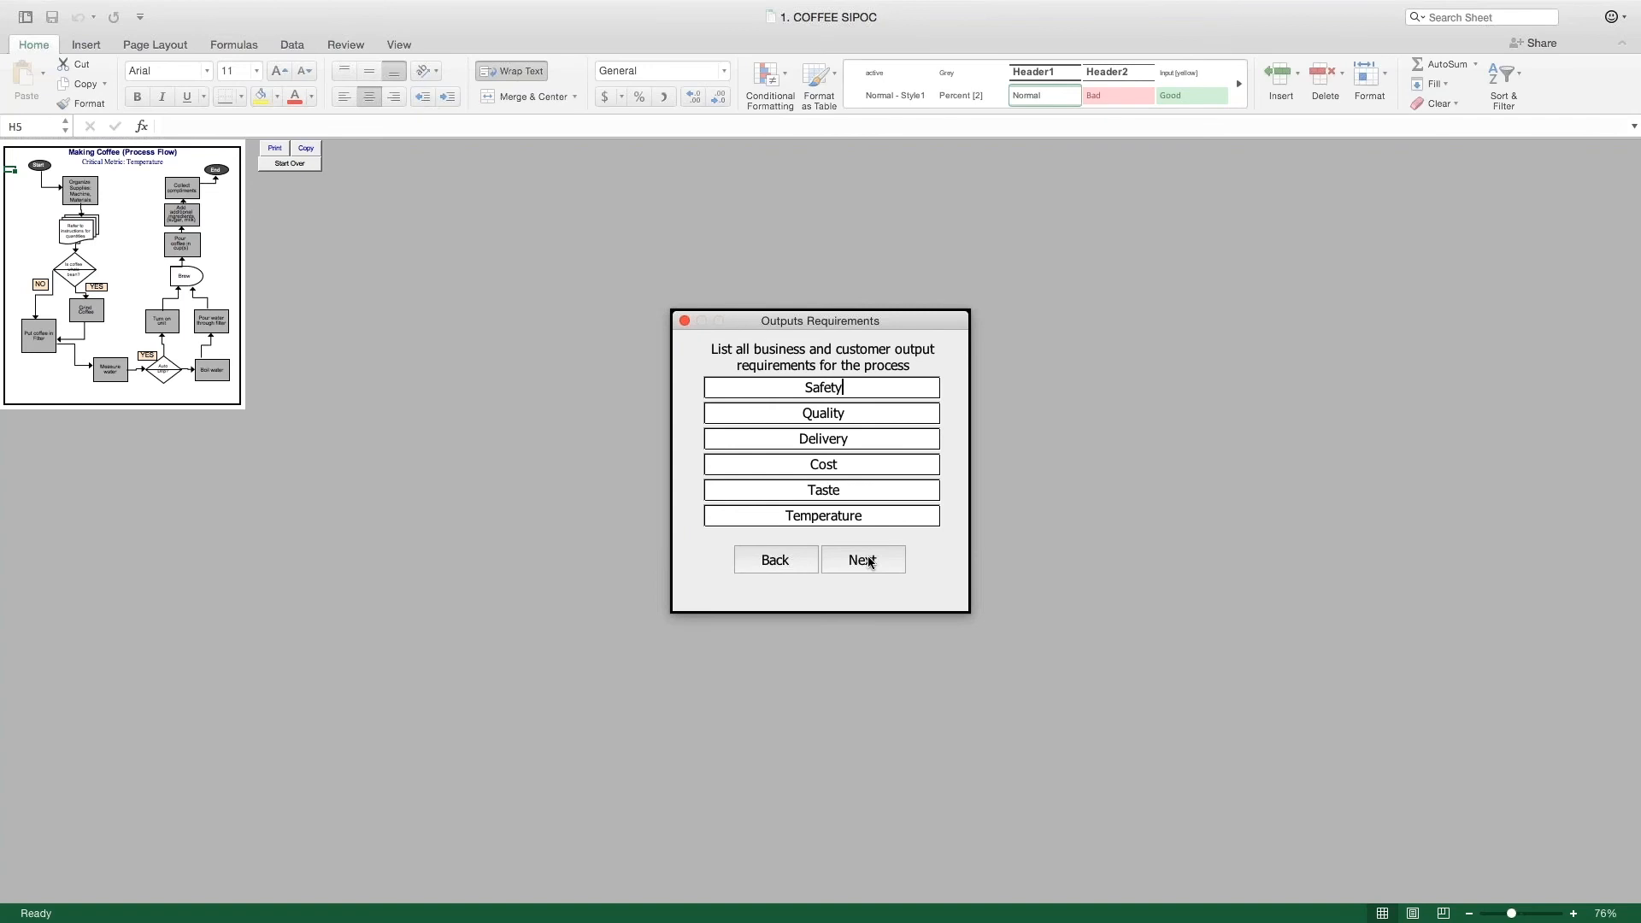
pyautogui.click(868, 561)
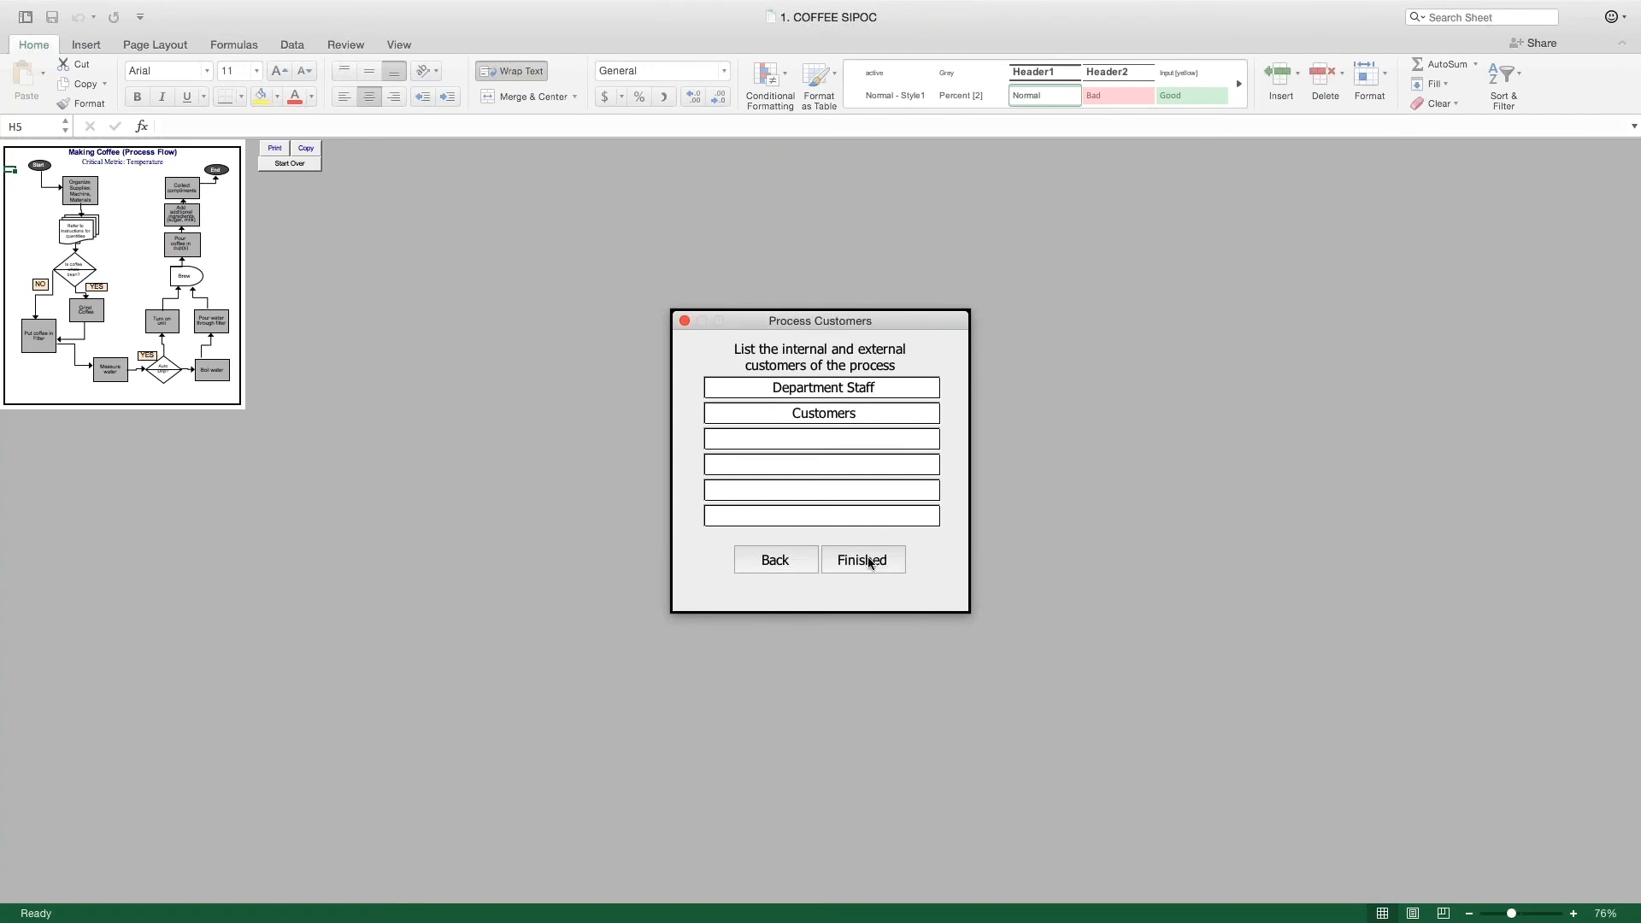
pyautogui.click(868, 560)
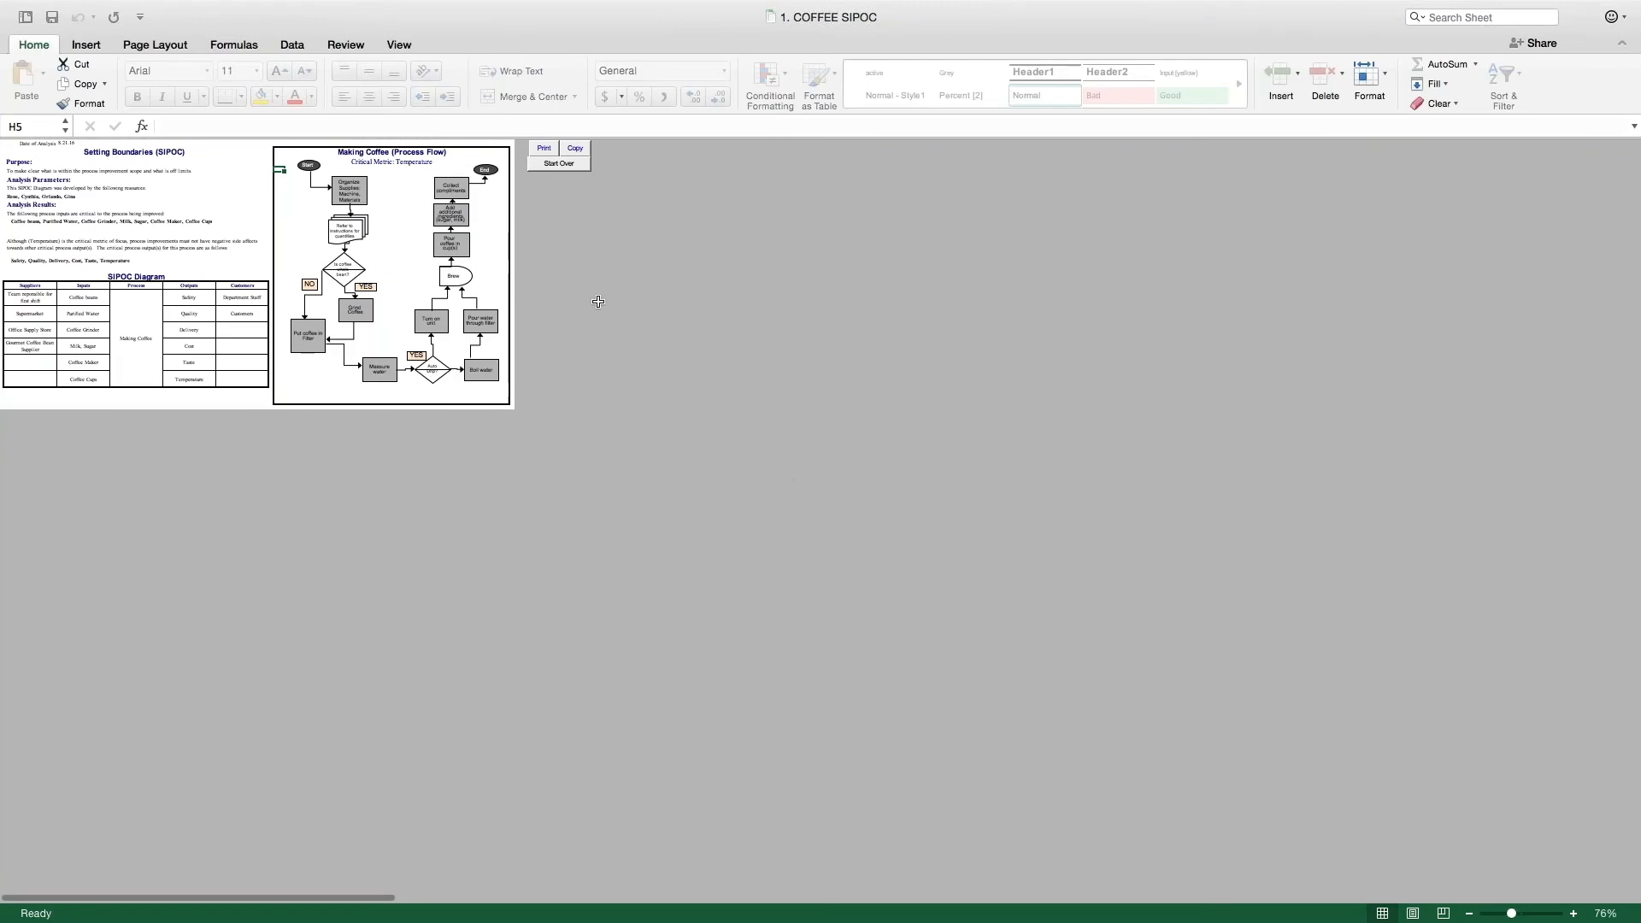
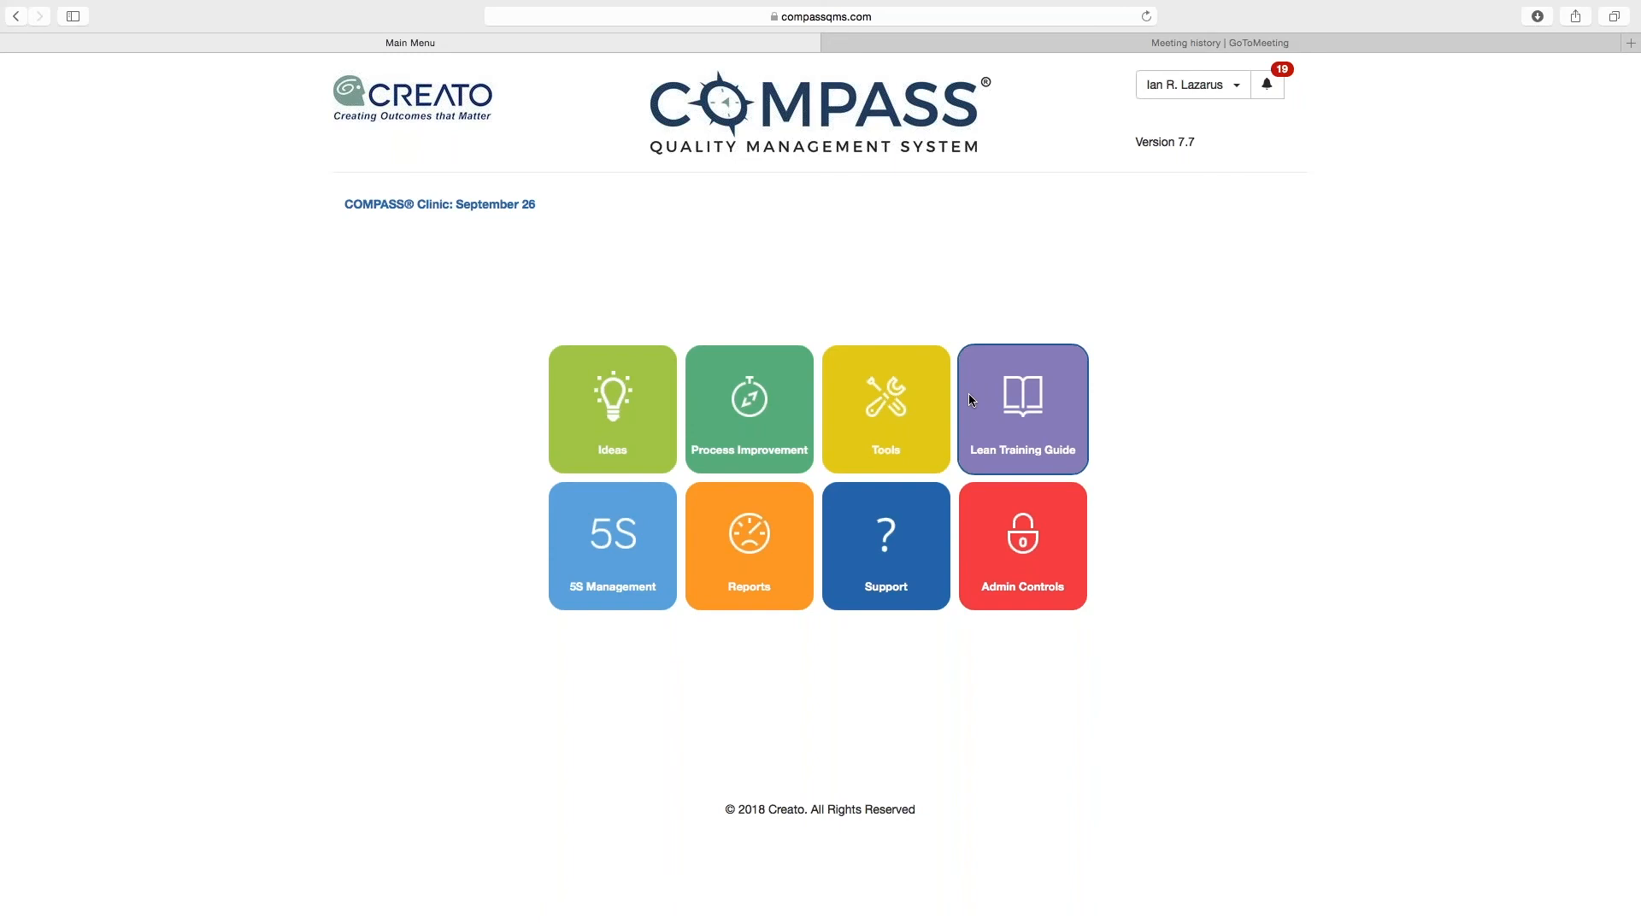
# Step: Open the Performance by Project Leader report from the COMPASS reports
pyautogui.click(731, 561)
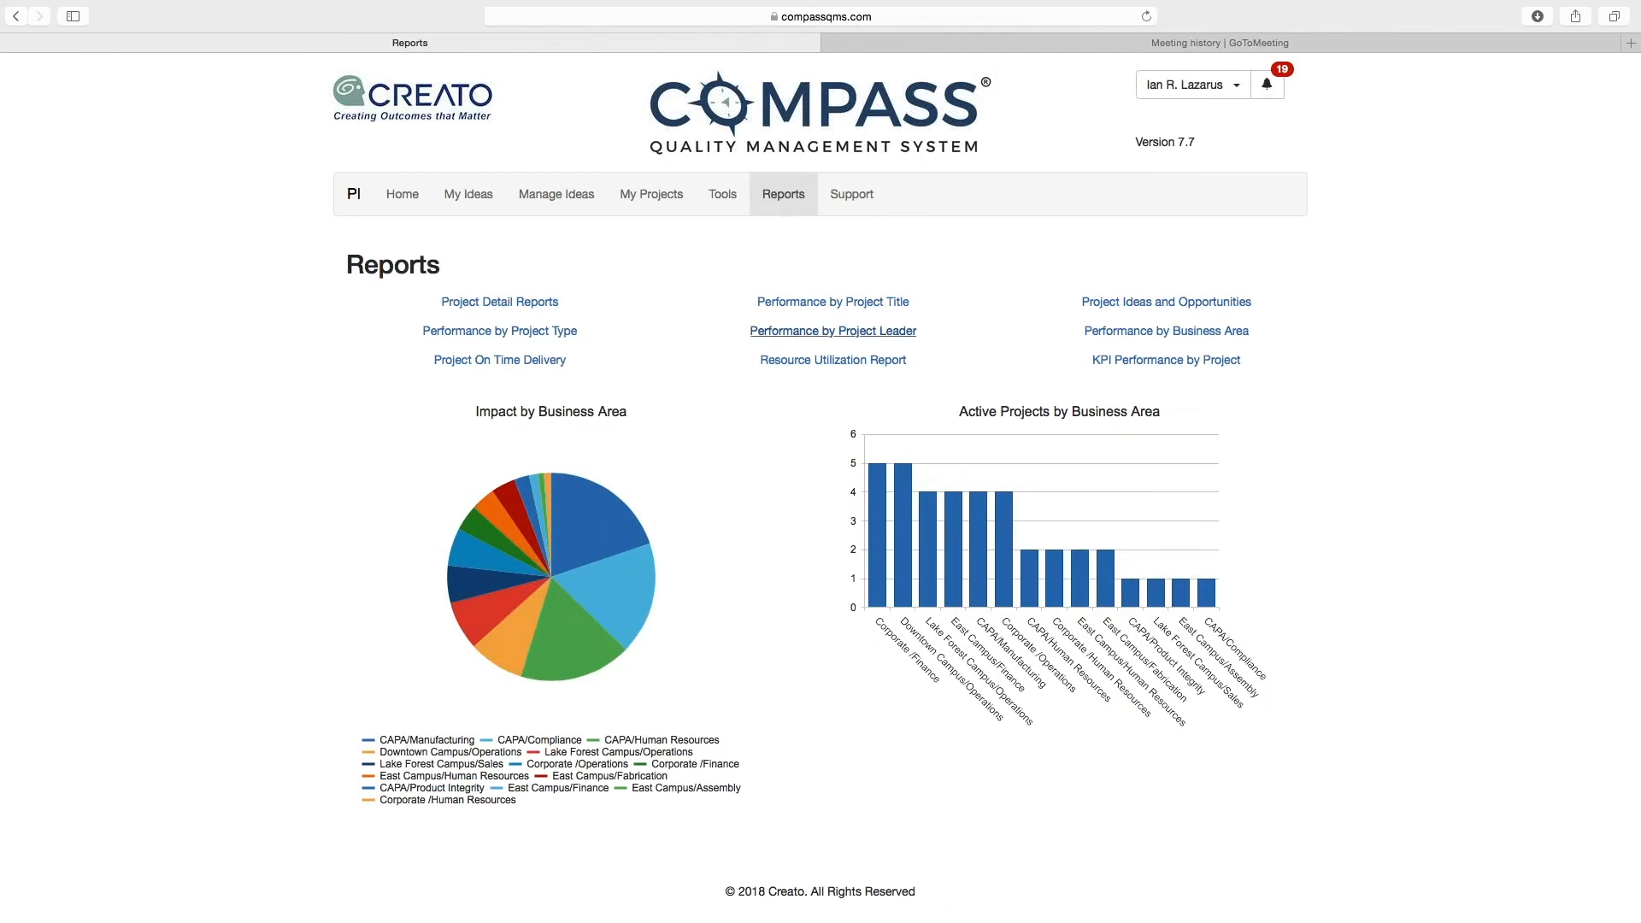
pyautogui.click(850, 337)
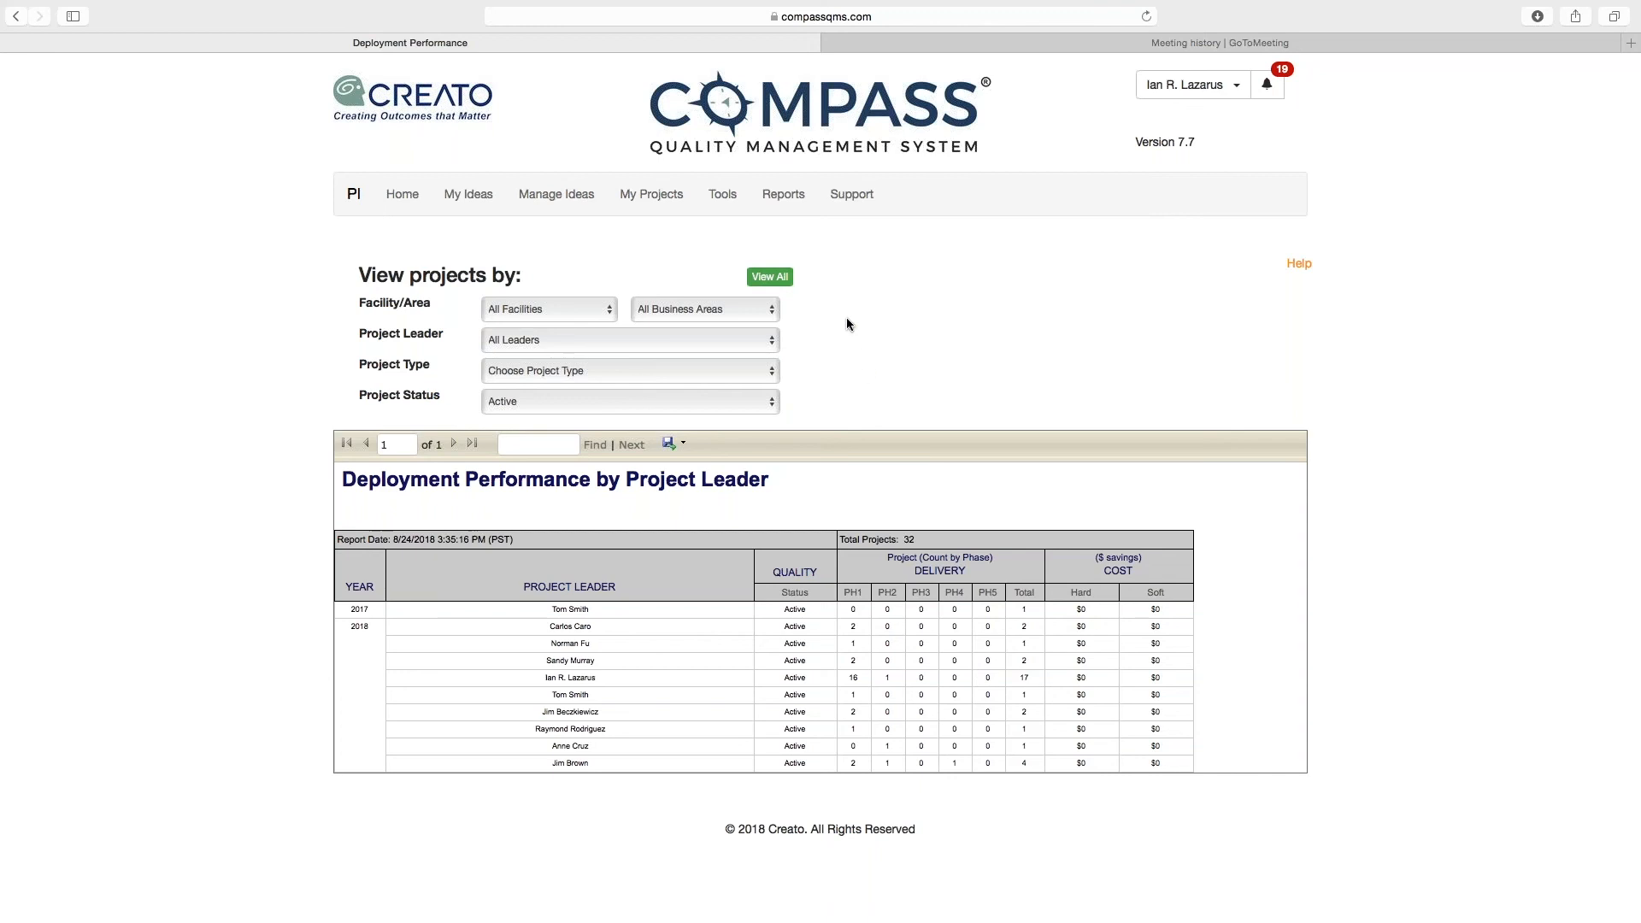
# Step: Filter the Performance by Business Area report to Completed projects and export it to Word
pyautogui.click(790, 203)
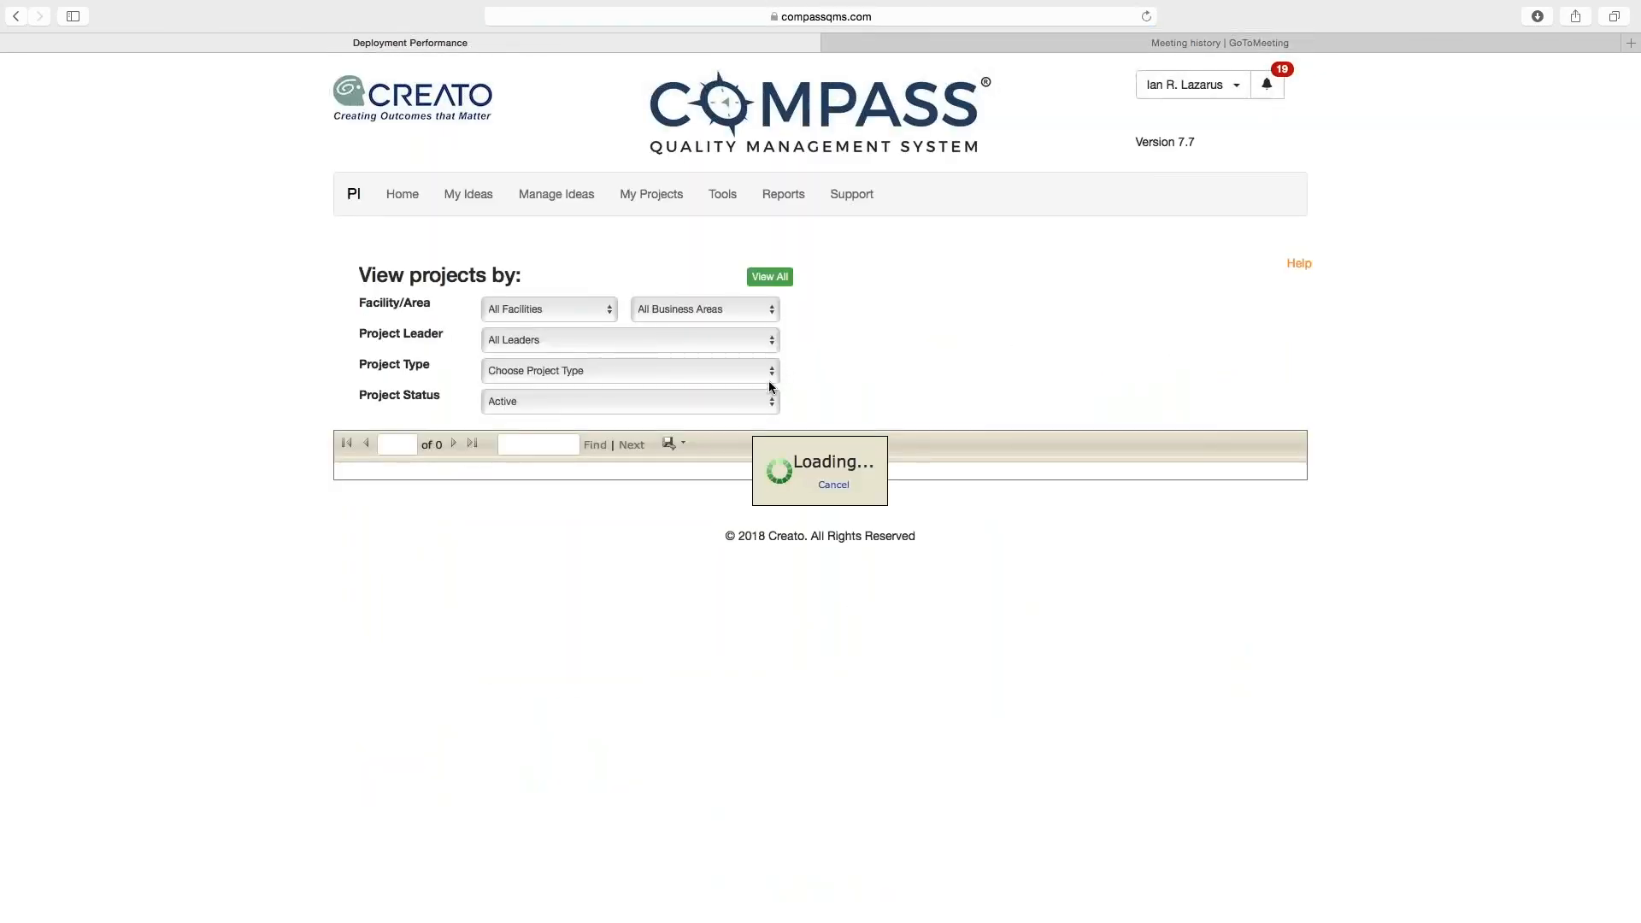
pyautogui.click(726, 401)
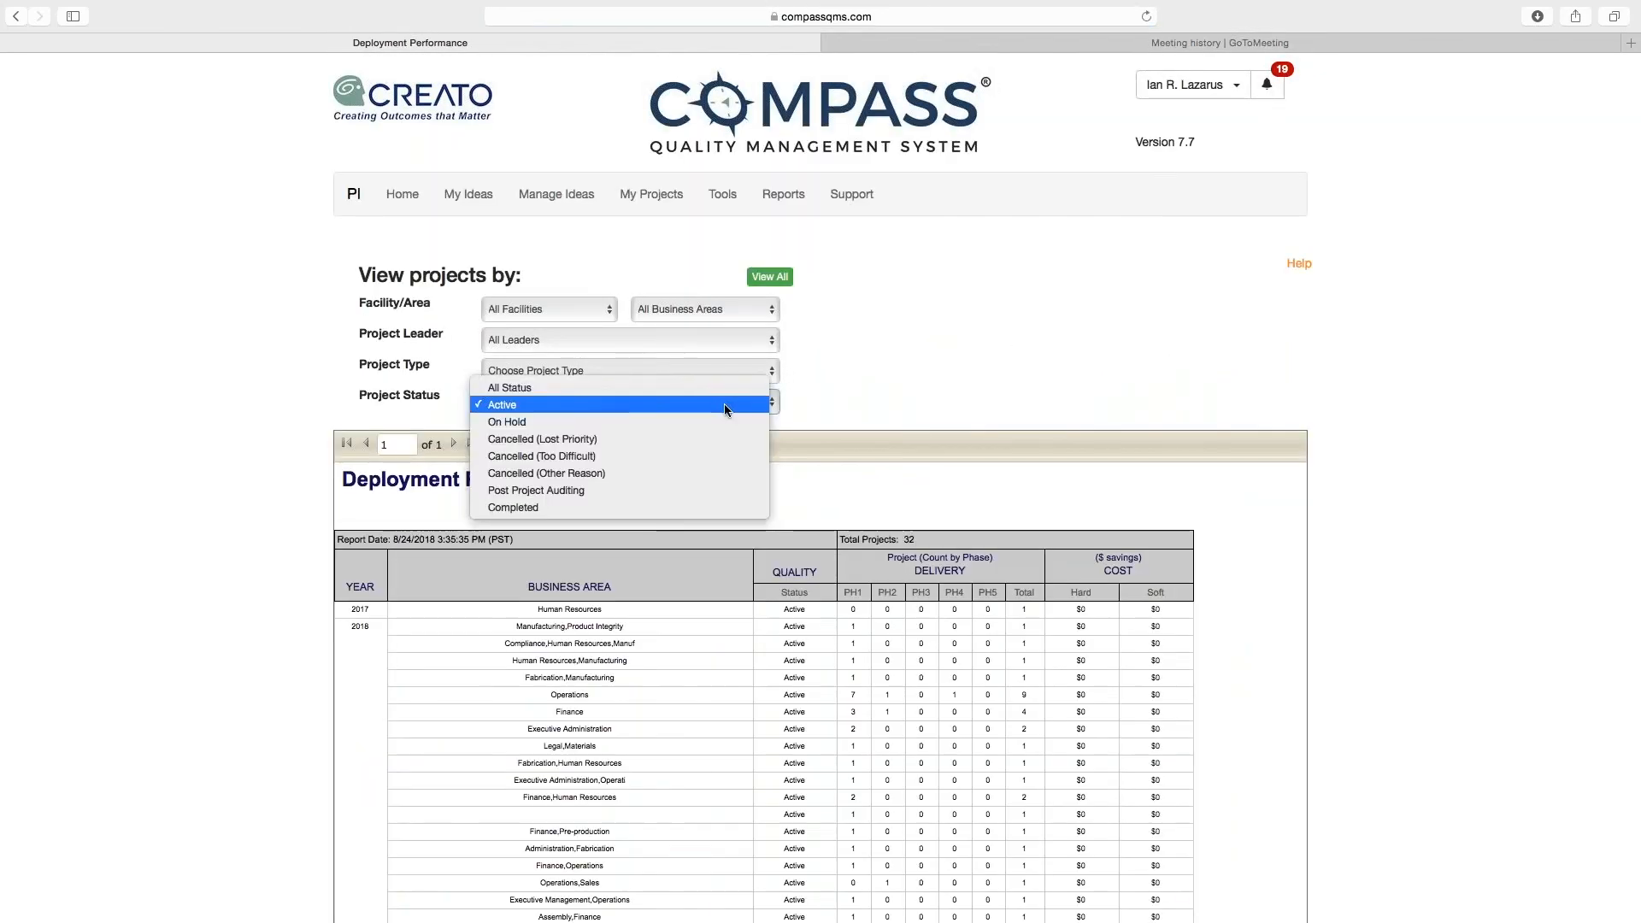
pyautogui.click(715, 504)
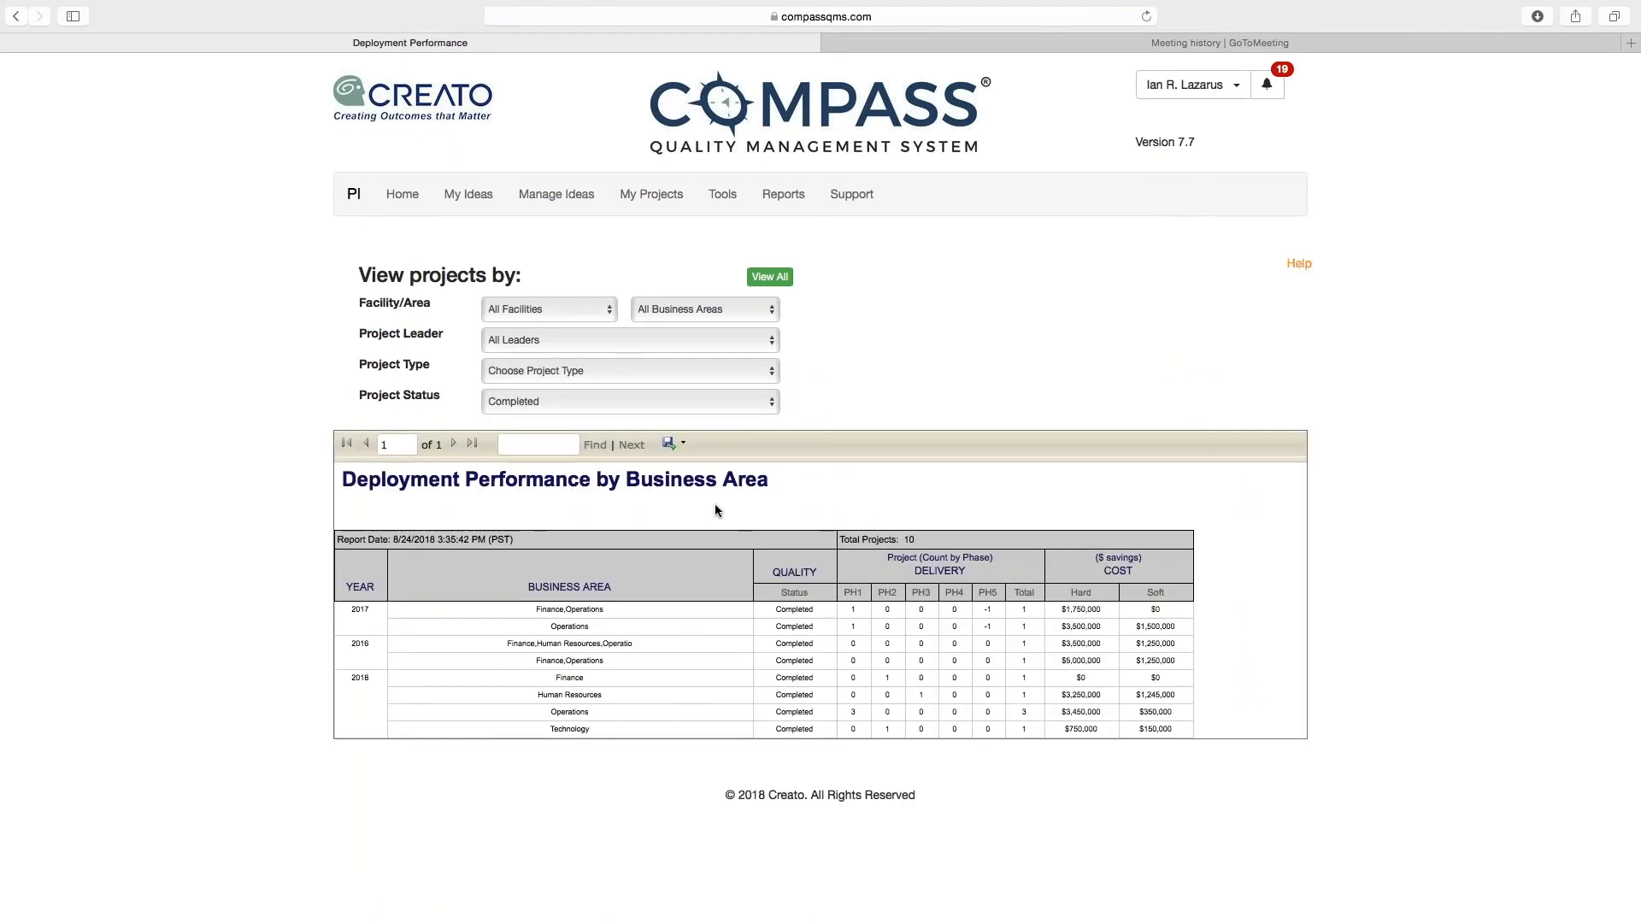
pyautogui.click(671, 446)
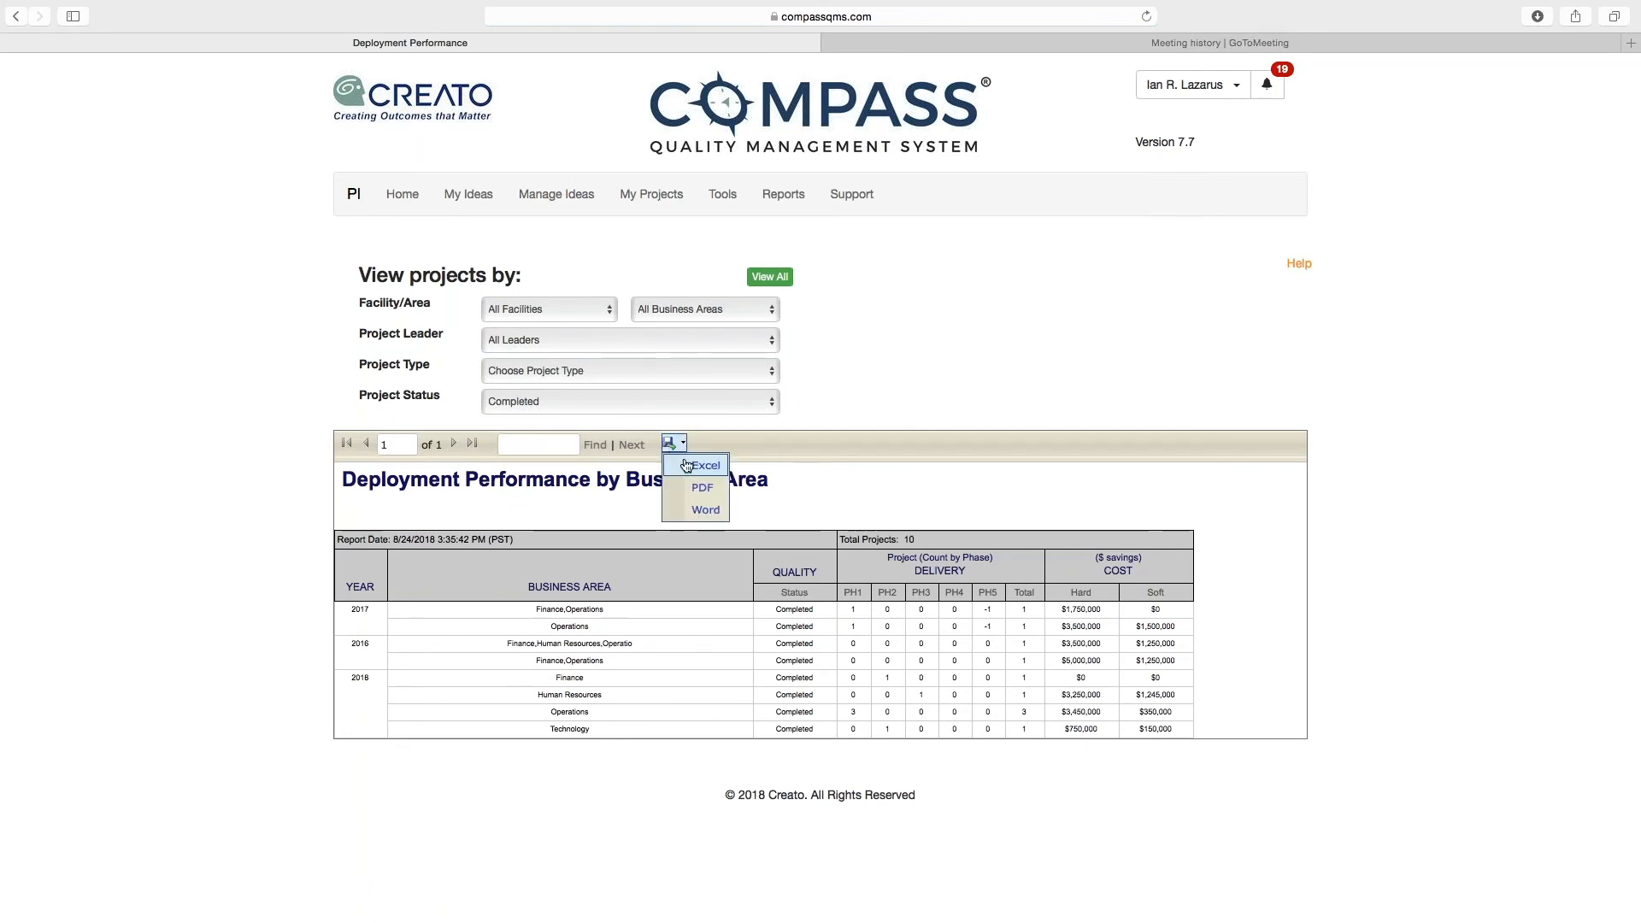
pyautogui.click(699, 510)
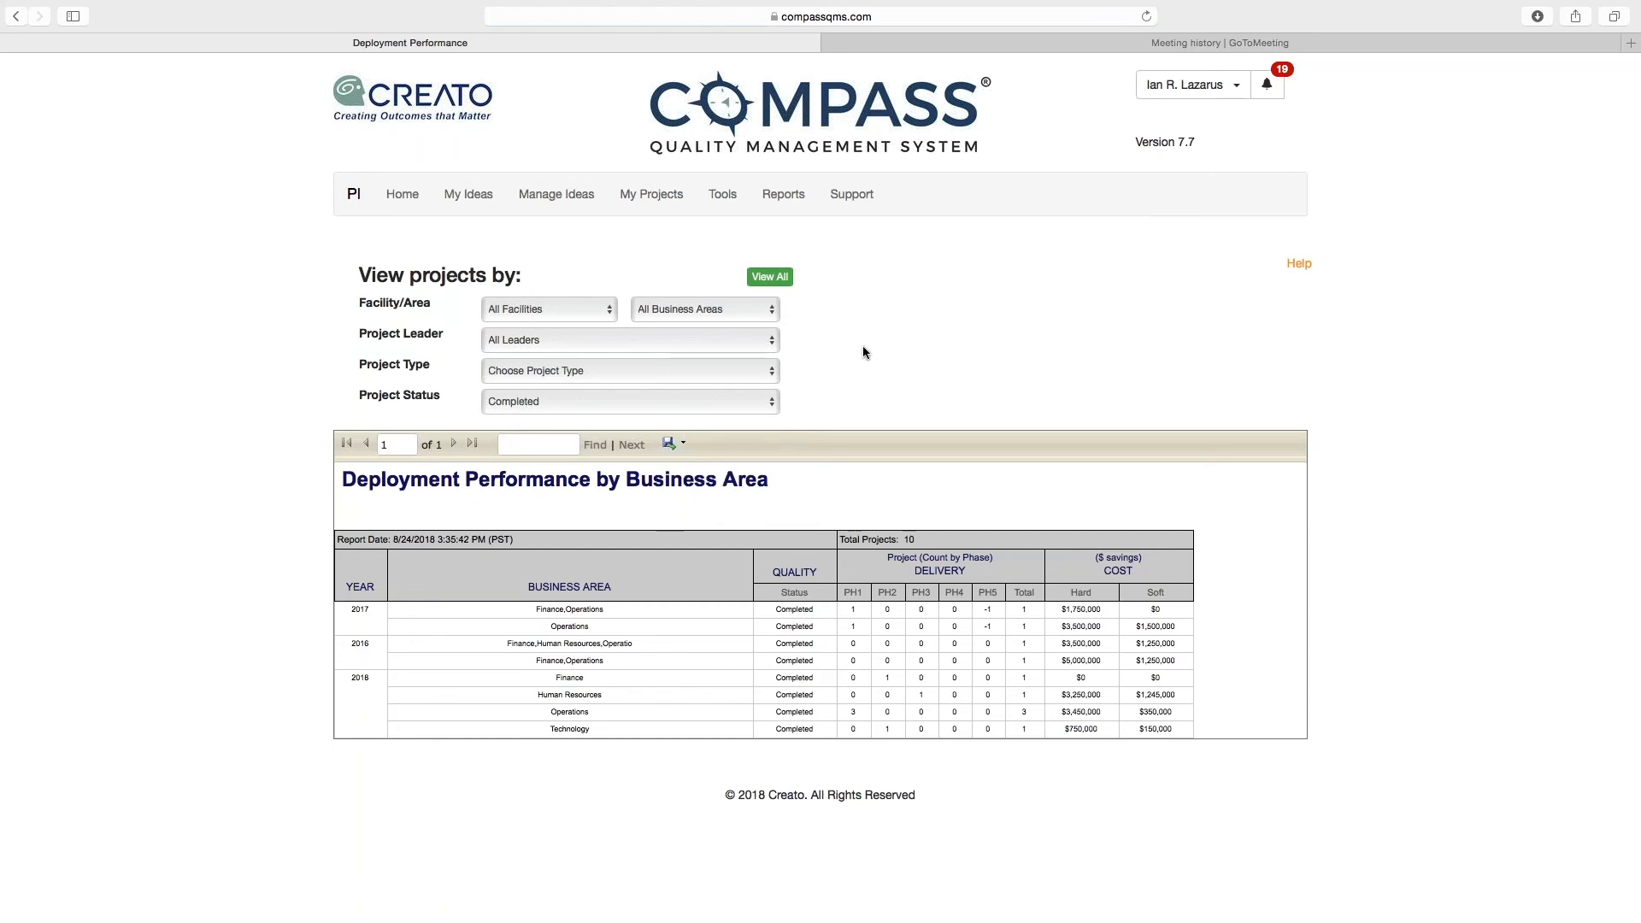
# Step: Open the active project "Reduce abandonment rate in call center (demo)" and review its charter and Define phase steps
pyautogui.click(658, 202)
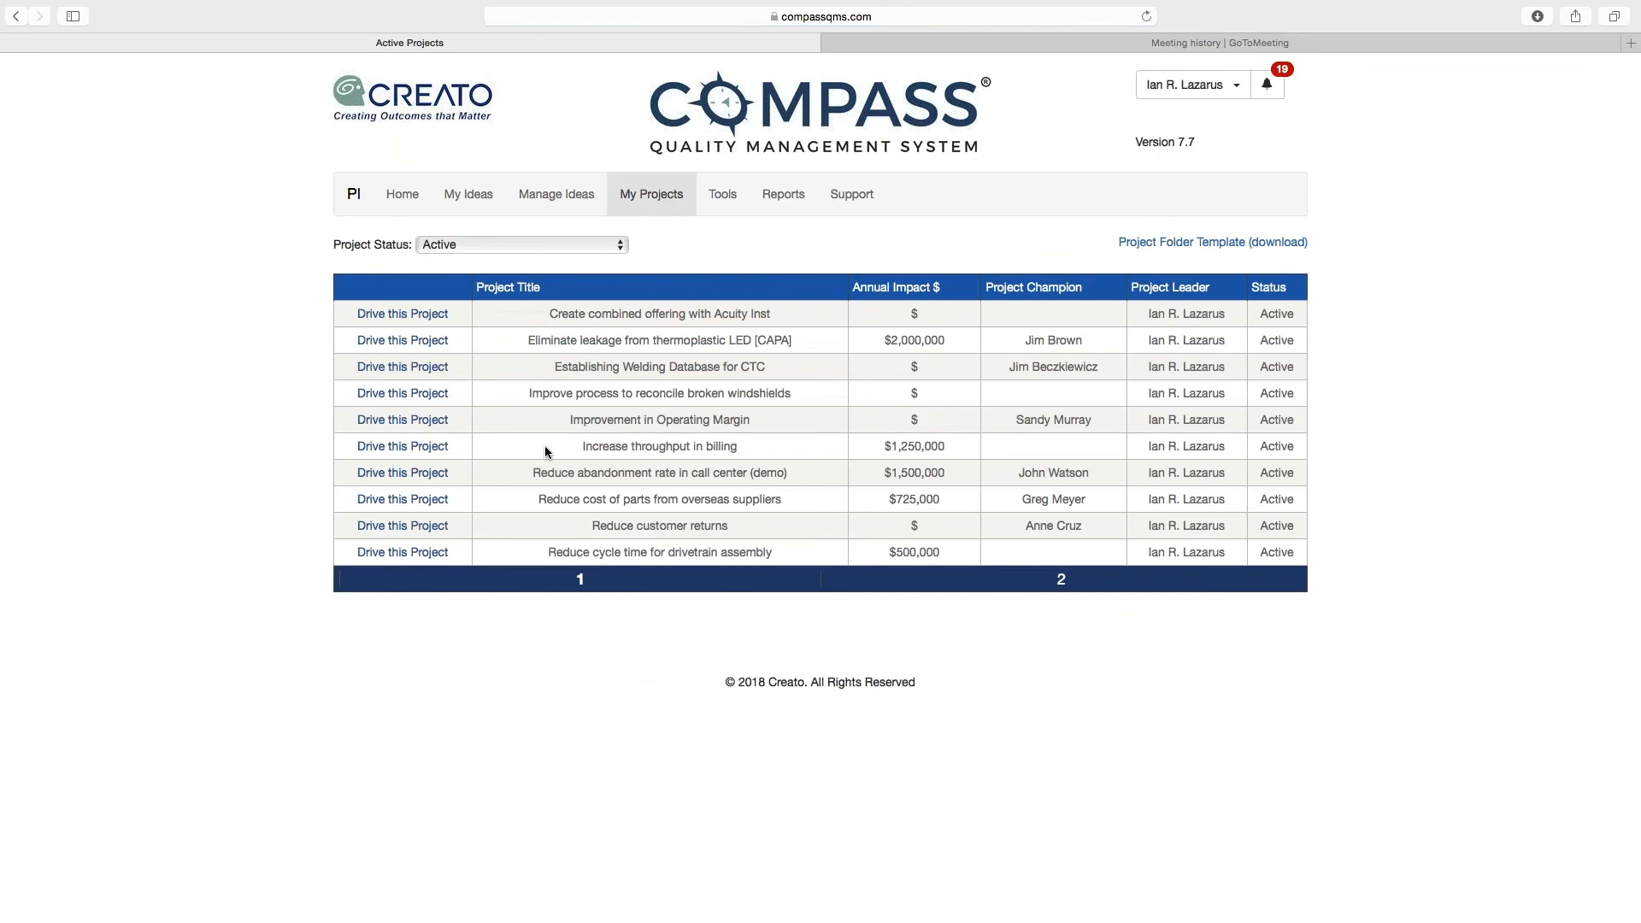
pyautogui.click(427, 472)
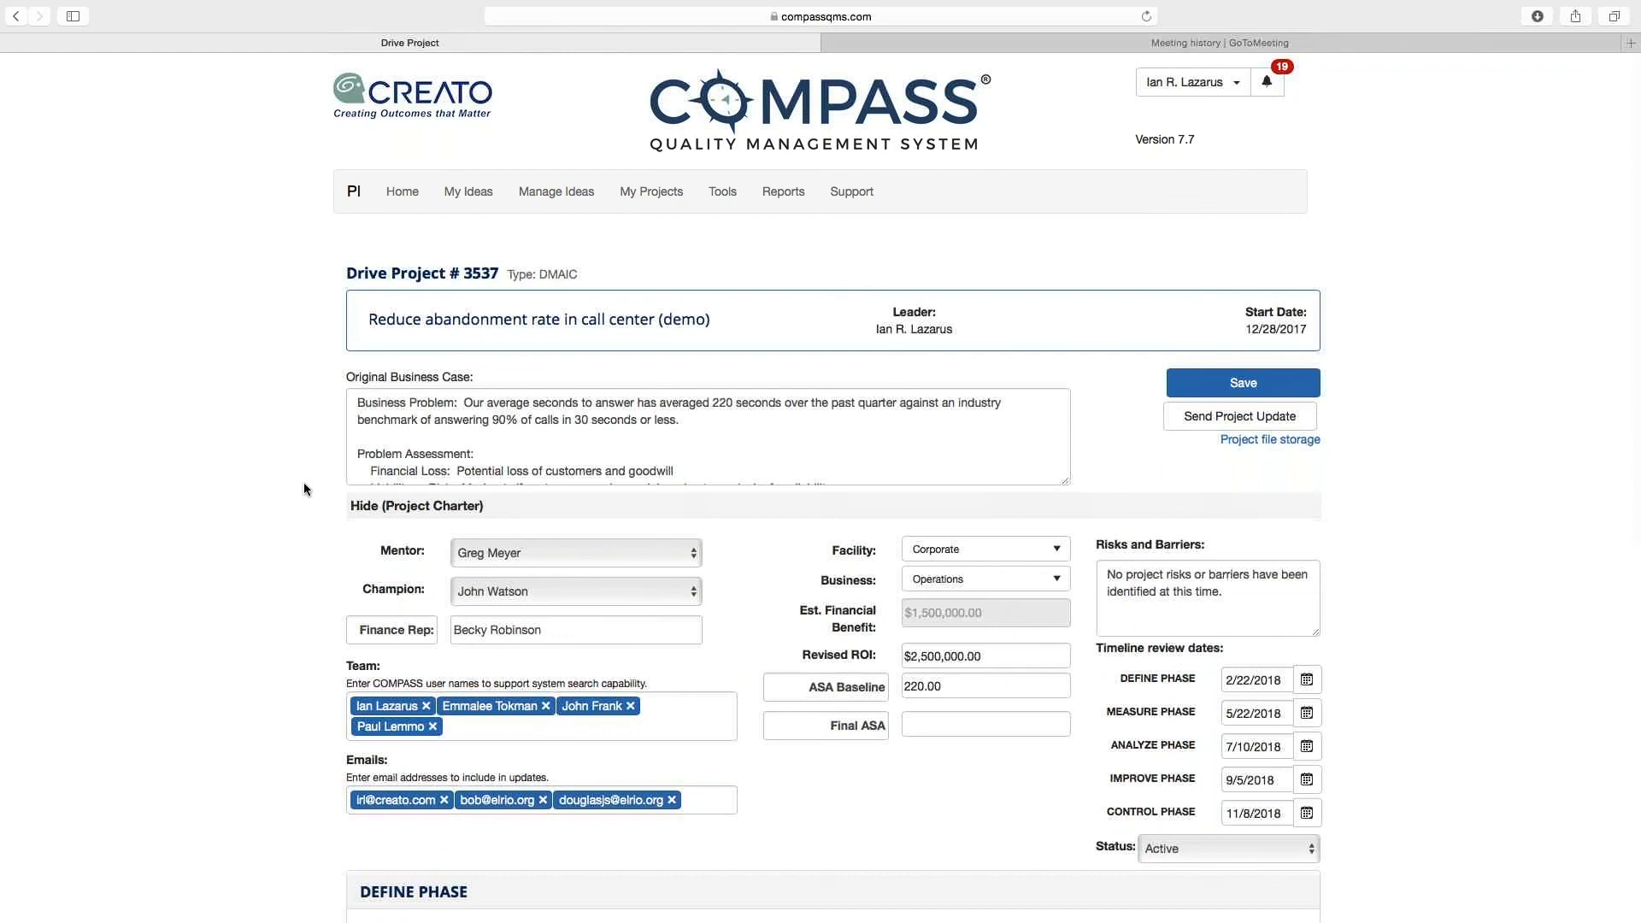
pyautogui.scroll(-3, 304, 482)
pyautogui.scroll(-2, 304, 482)
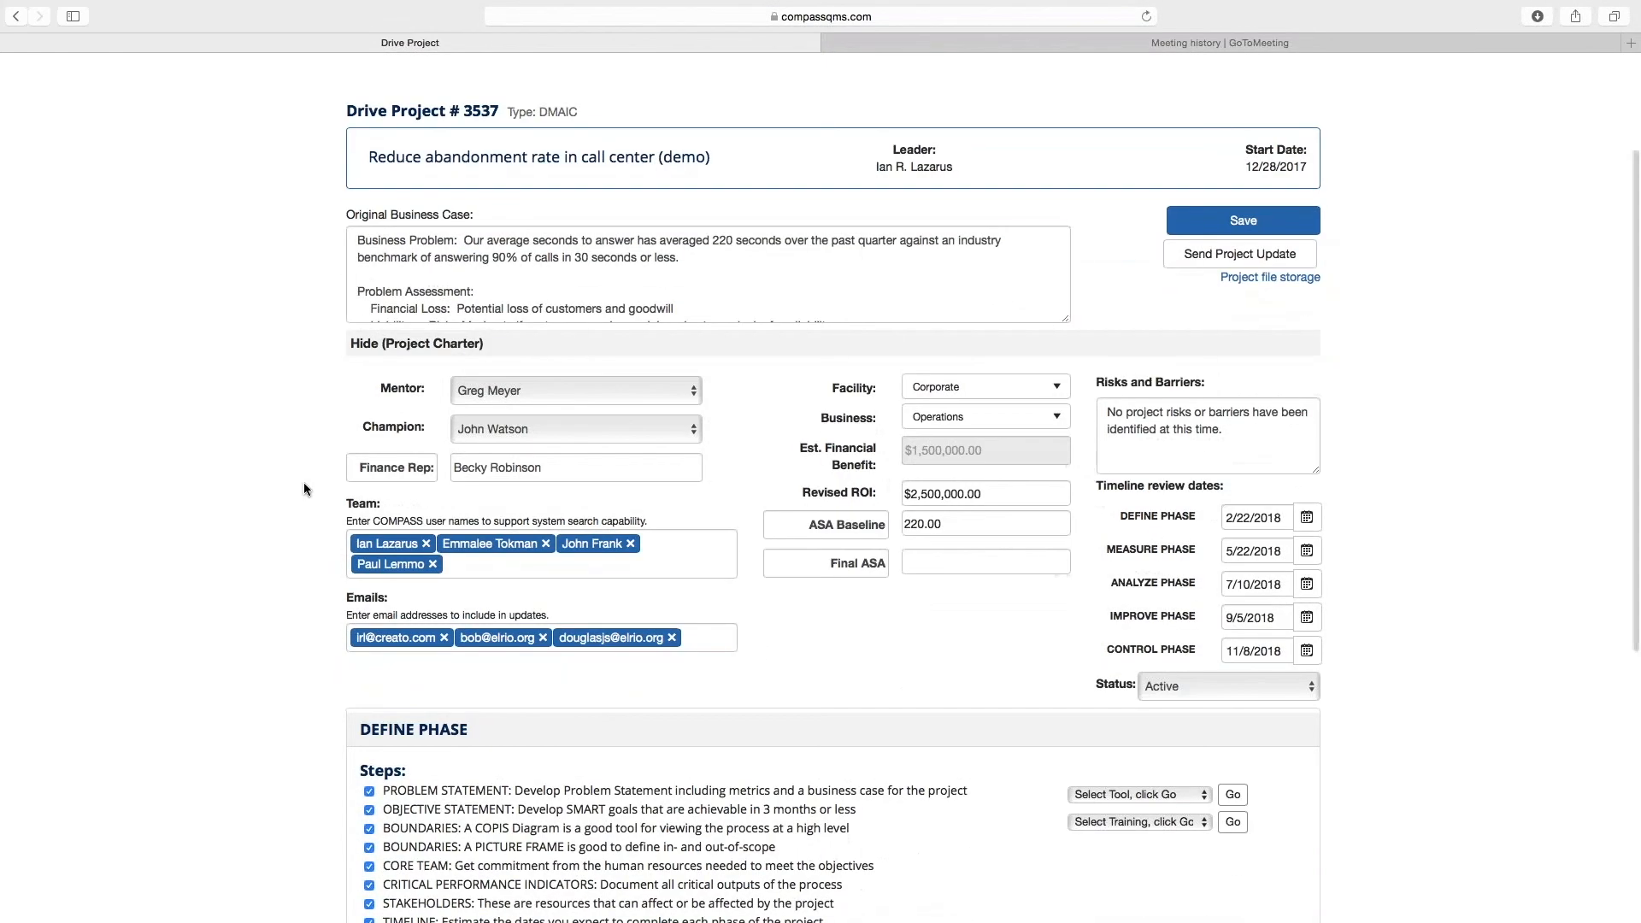
pyautogui.scroll(-1, 304, 482)
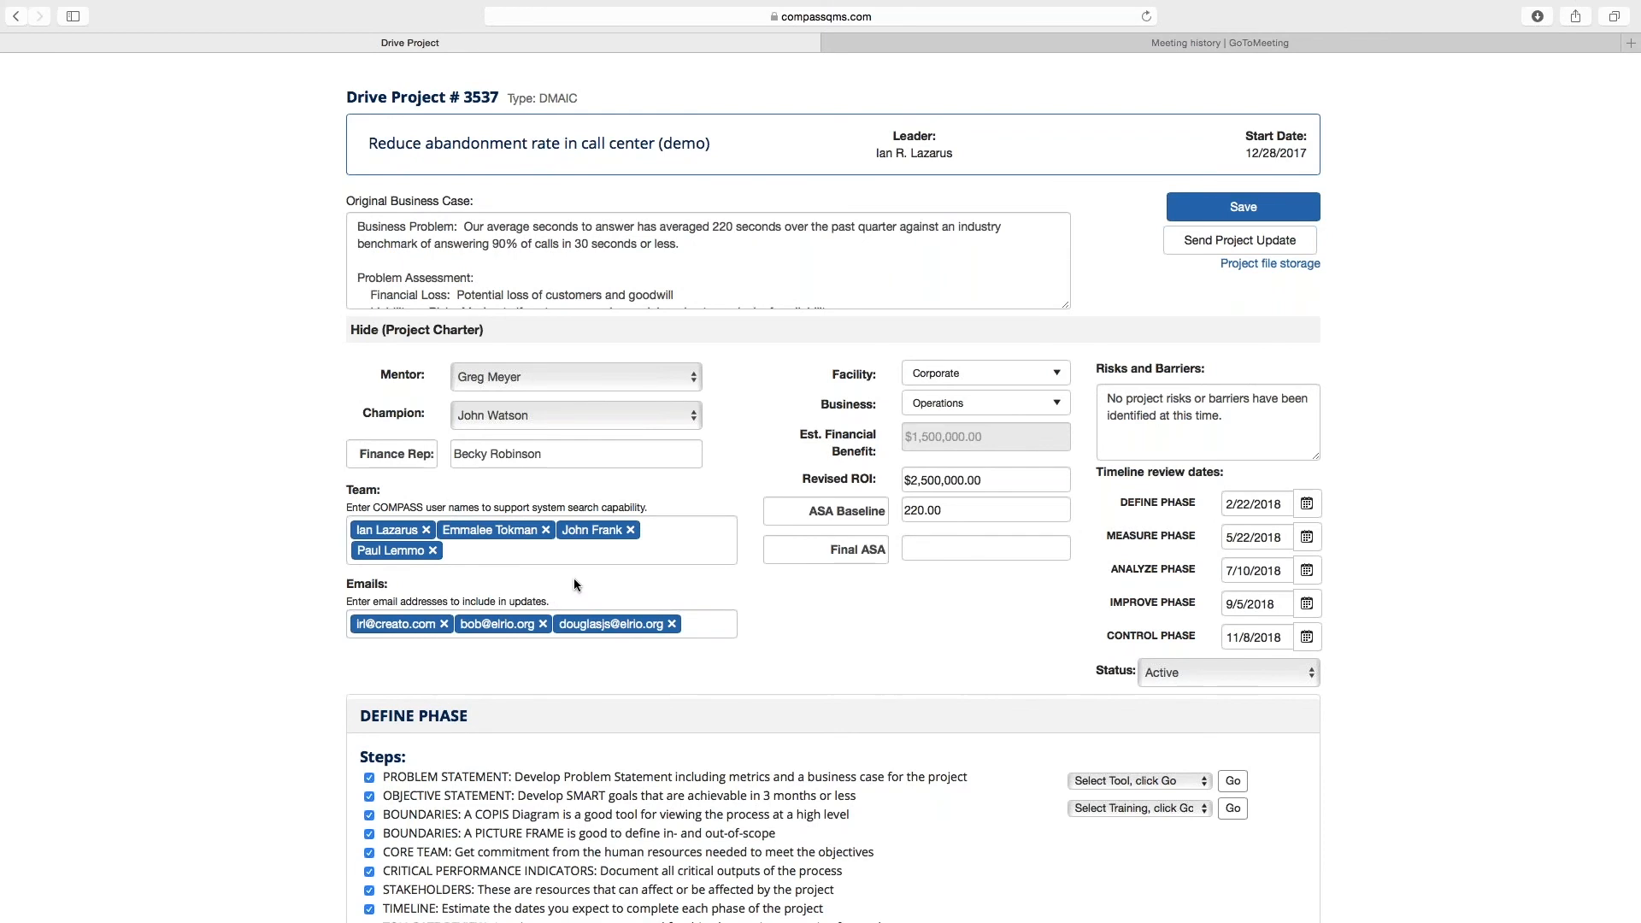
# Step: Collapse the Project Charter section and send the project update to the e-mail distribution list
pyautogui.click(423, 331)
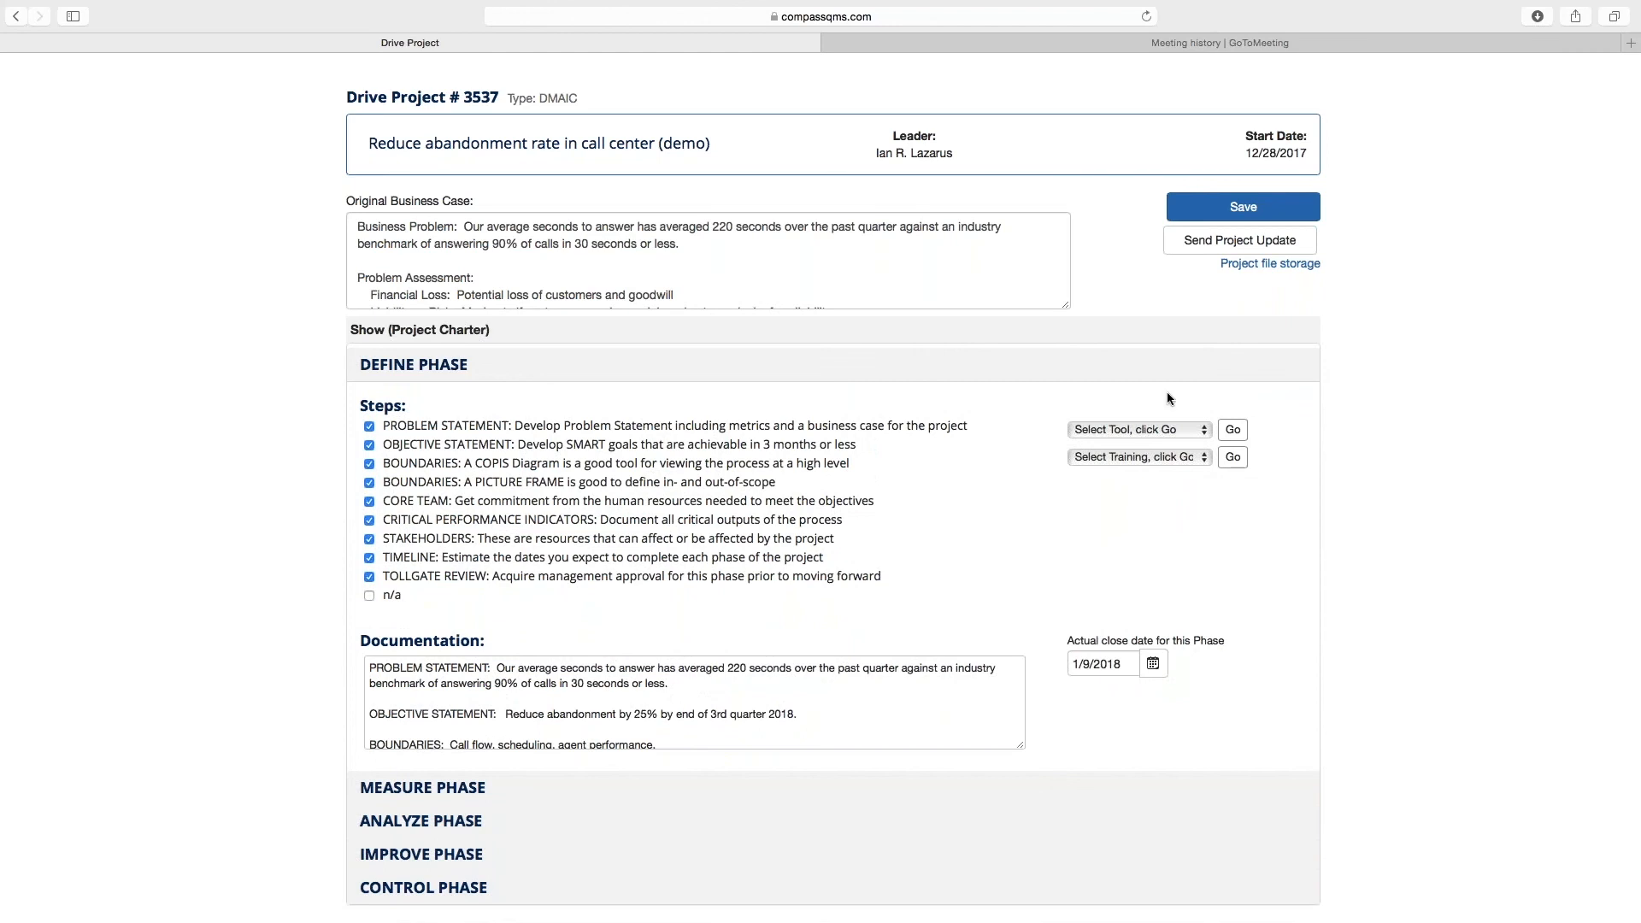
pyautogui.click(1240, 246)
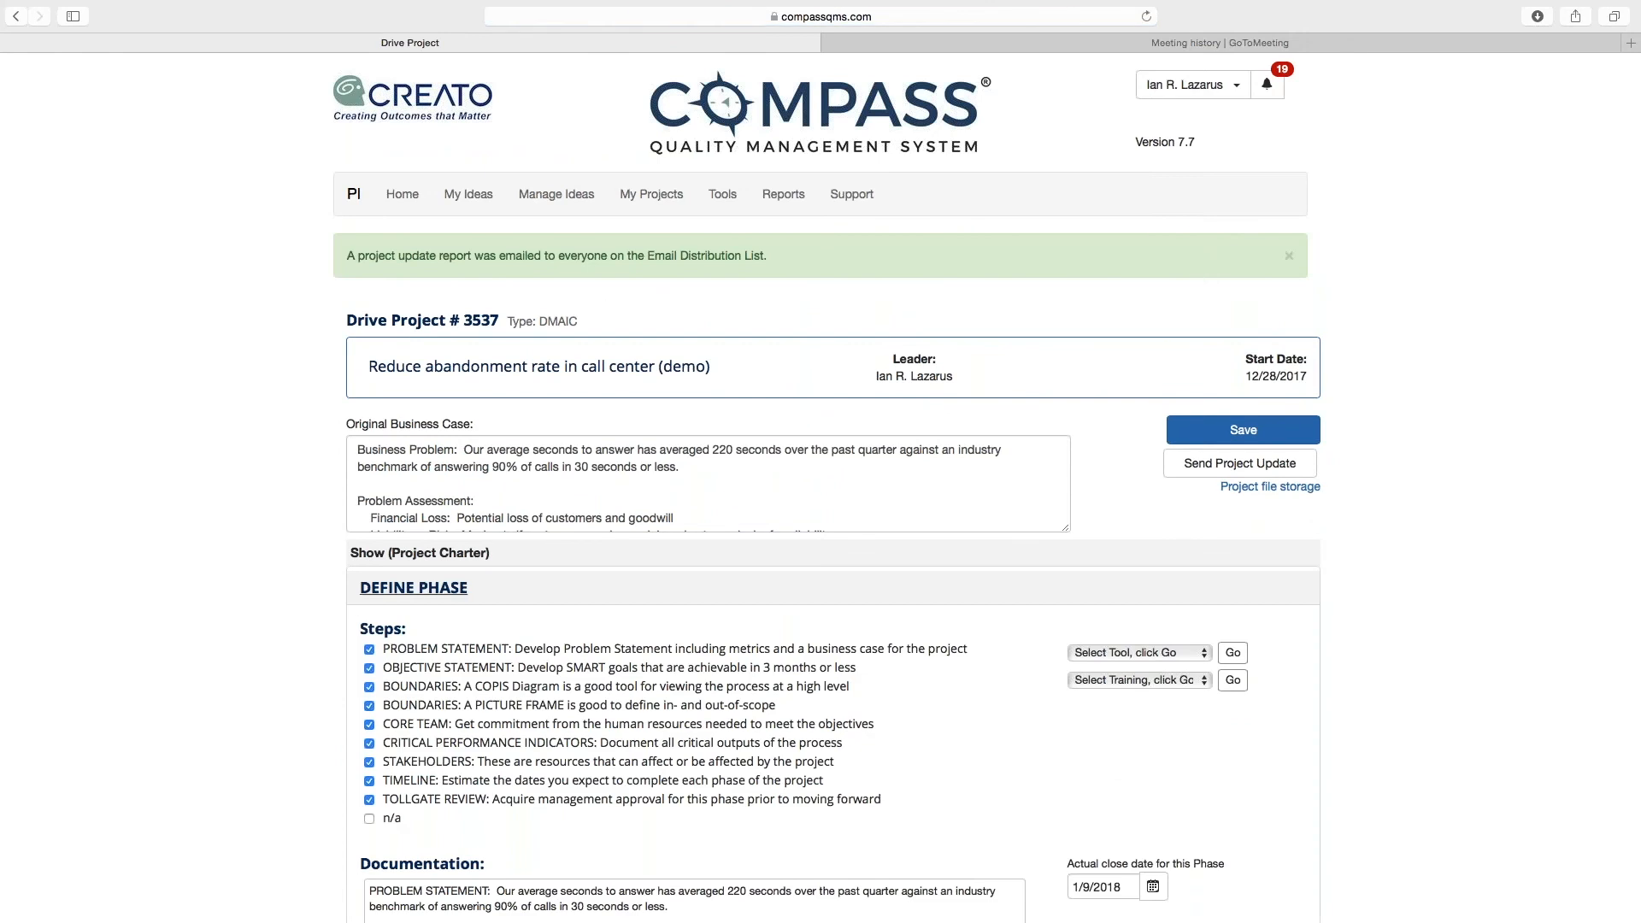
pyautogui.click(397, 596)
# Step: Search the Project Detail Reports for the keyword "call center"
pyautogui.click(783, 203)
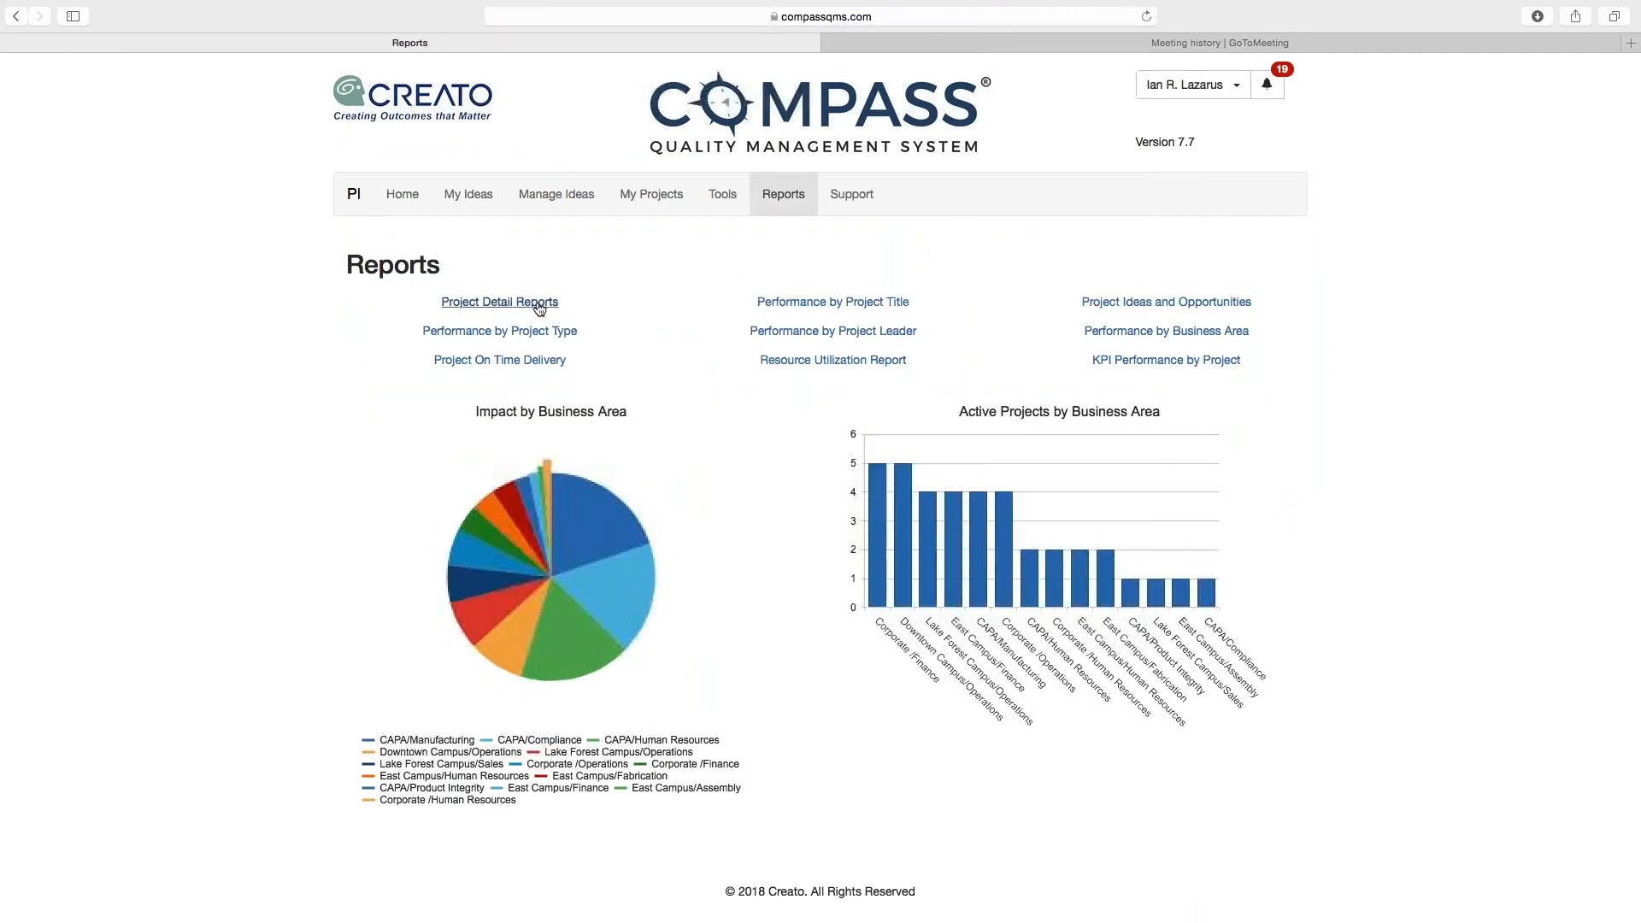
pyautogui.click(538, 306)
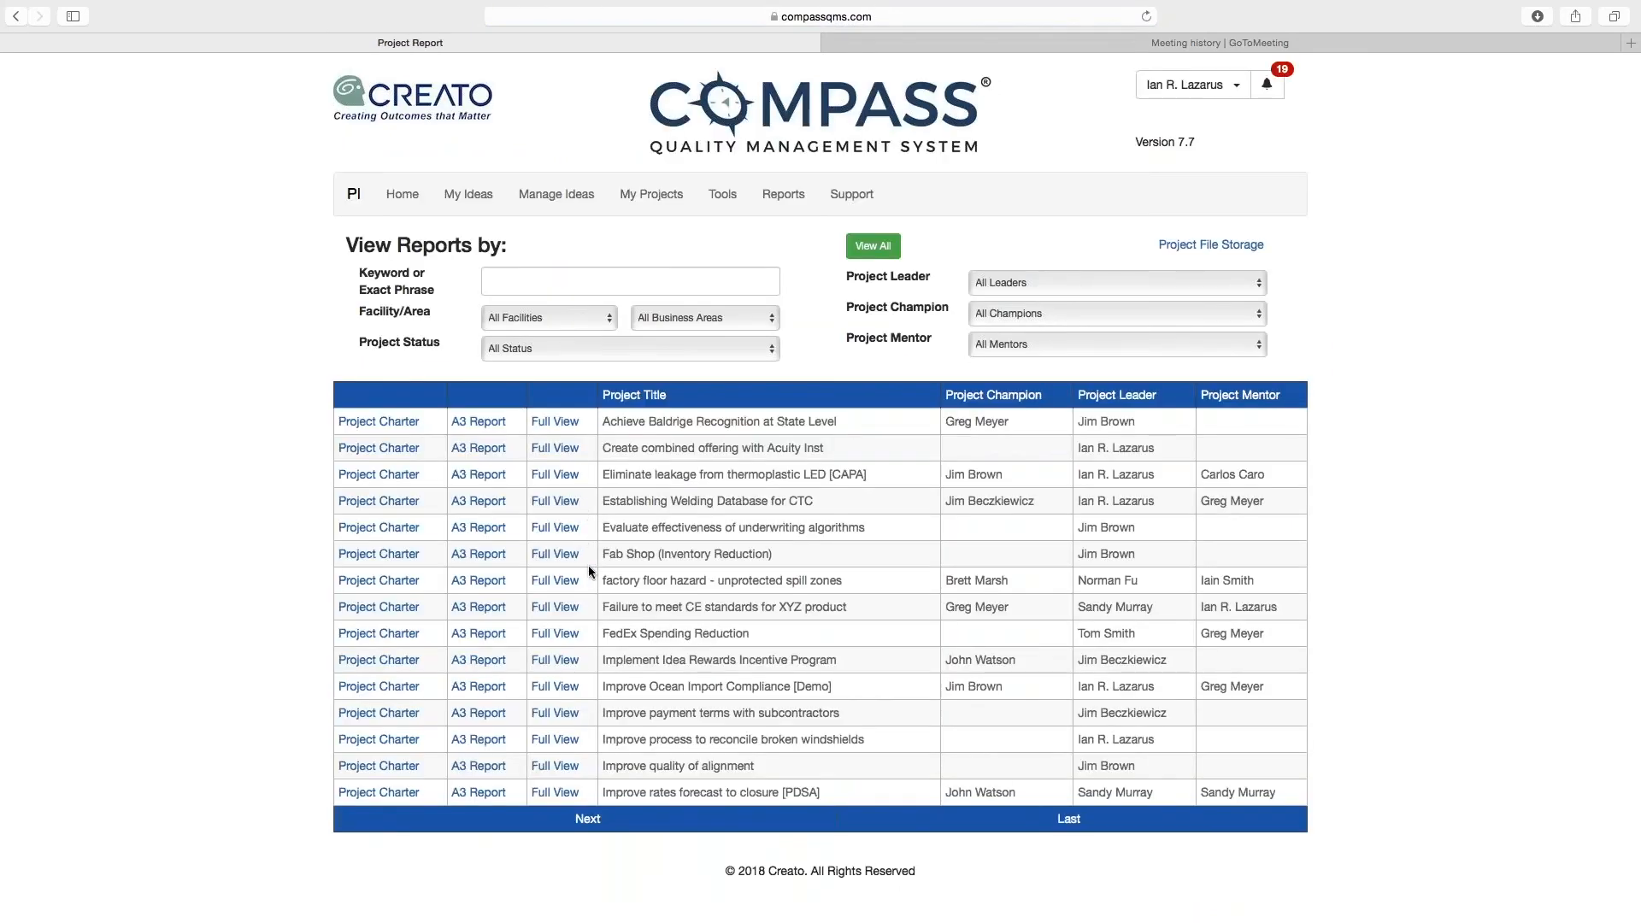
pyautogui.click(575, 284)
pyautogui.write('call cenger')
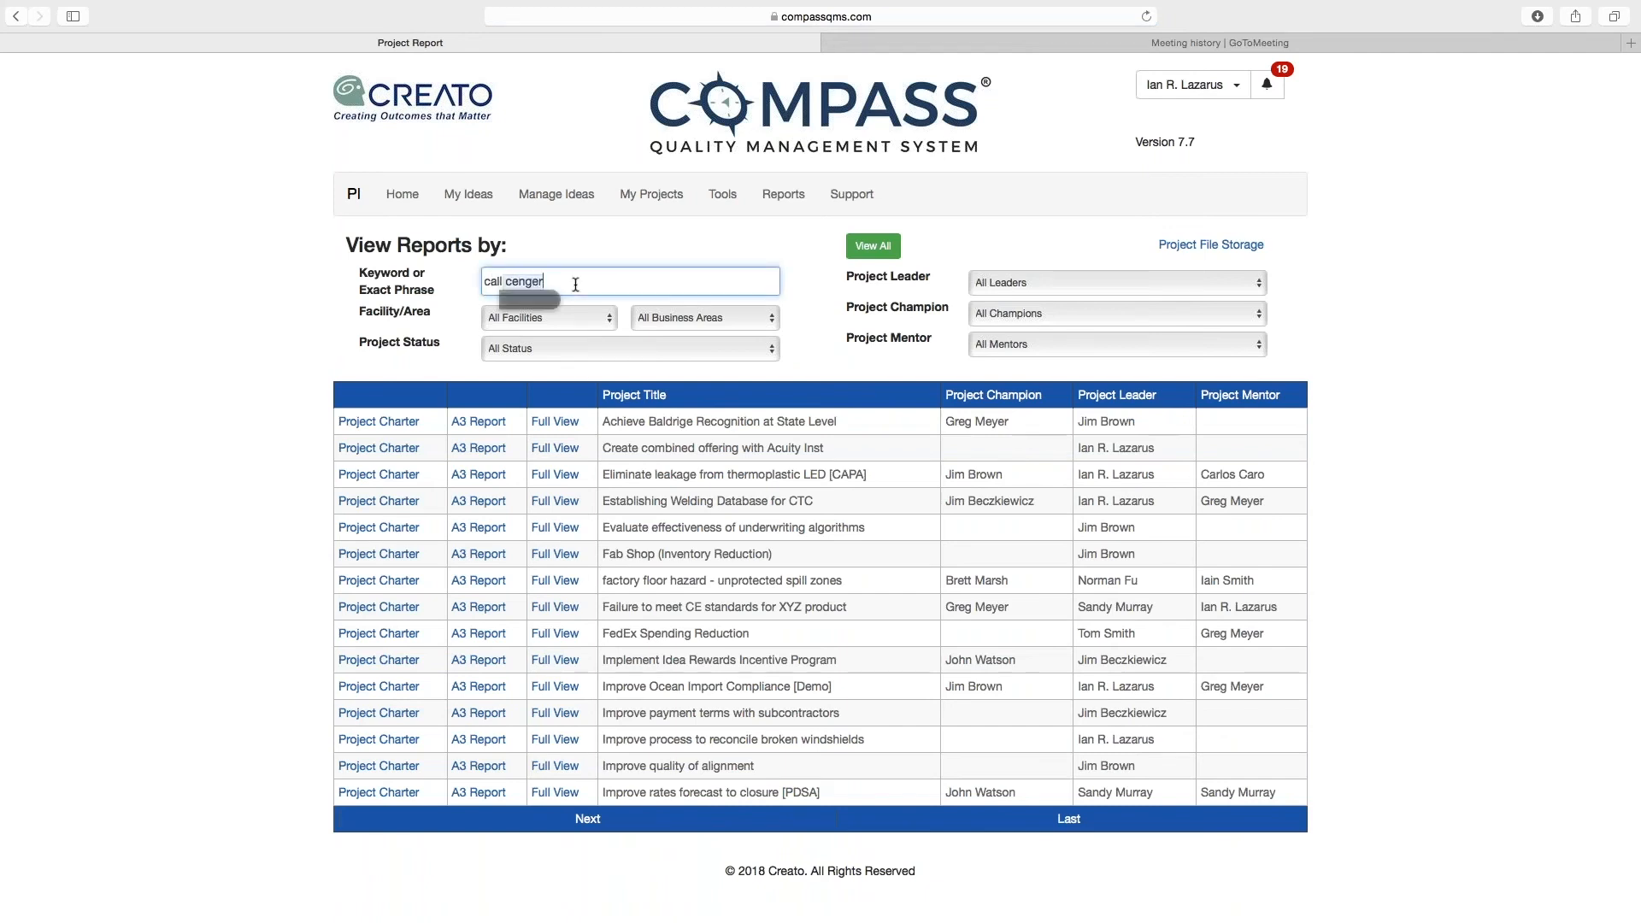
pyautogui.press('BackSpace')
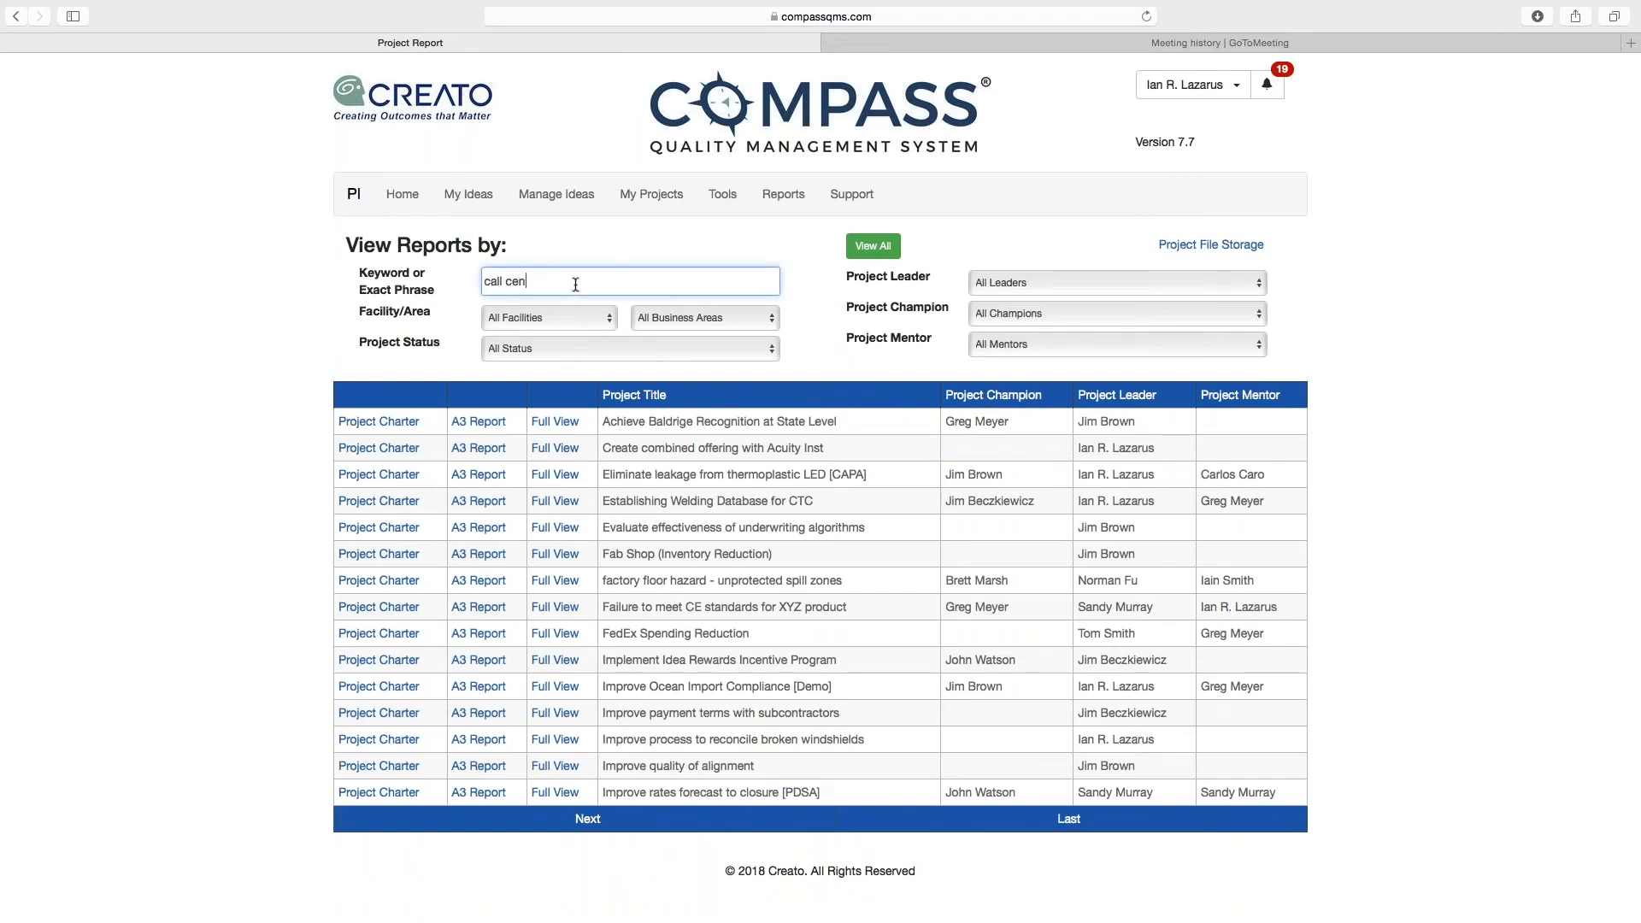
pyautogui.write('ter')
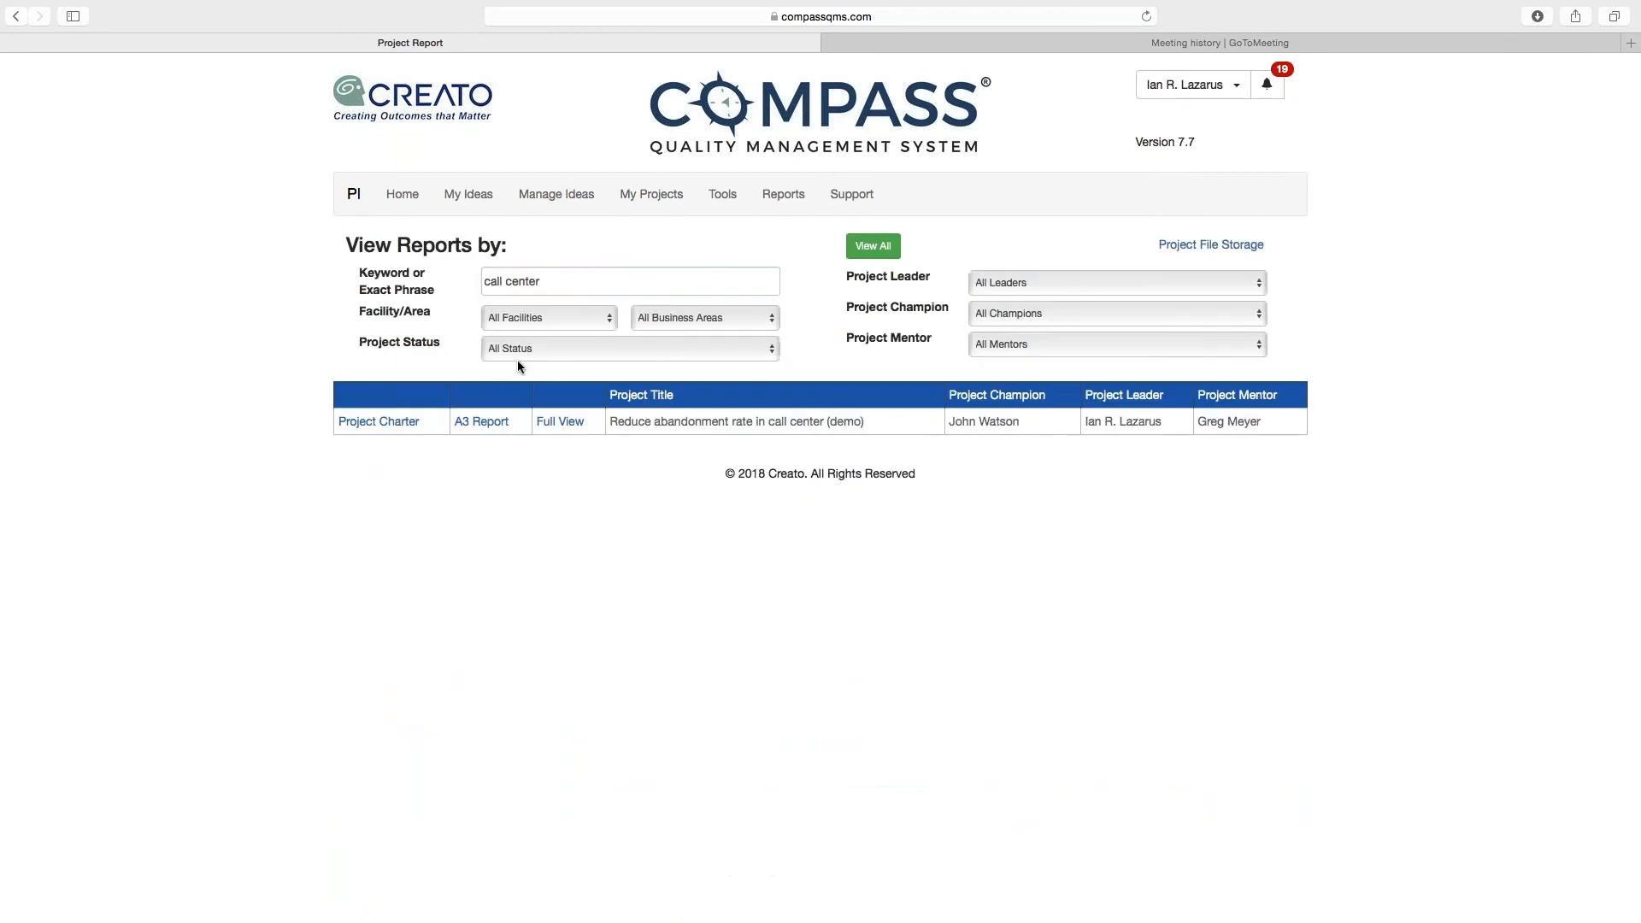
# Step: Open the A3 report for the call center project and examine its team, timeline, phase sections and available export formats
pyautogui.click(471, 422)
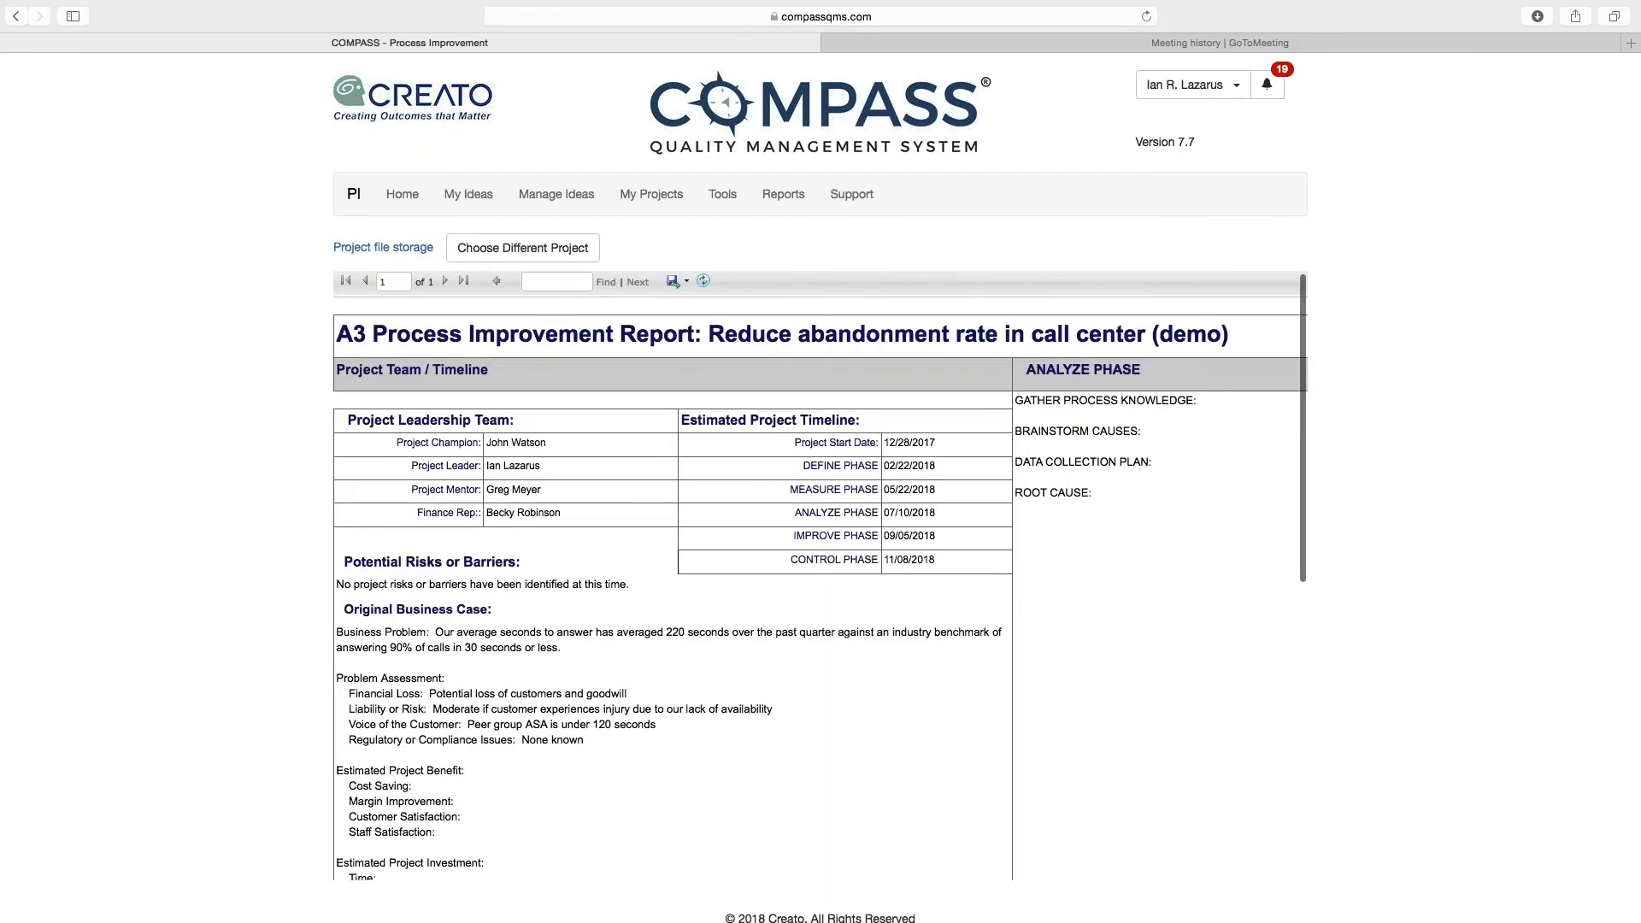
pyautogui.scroll(-5, 820, 576)
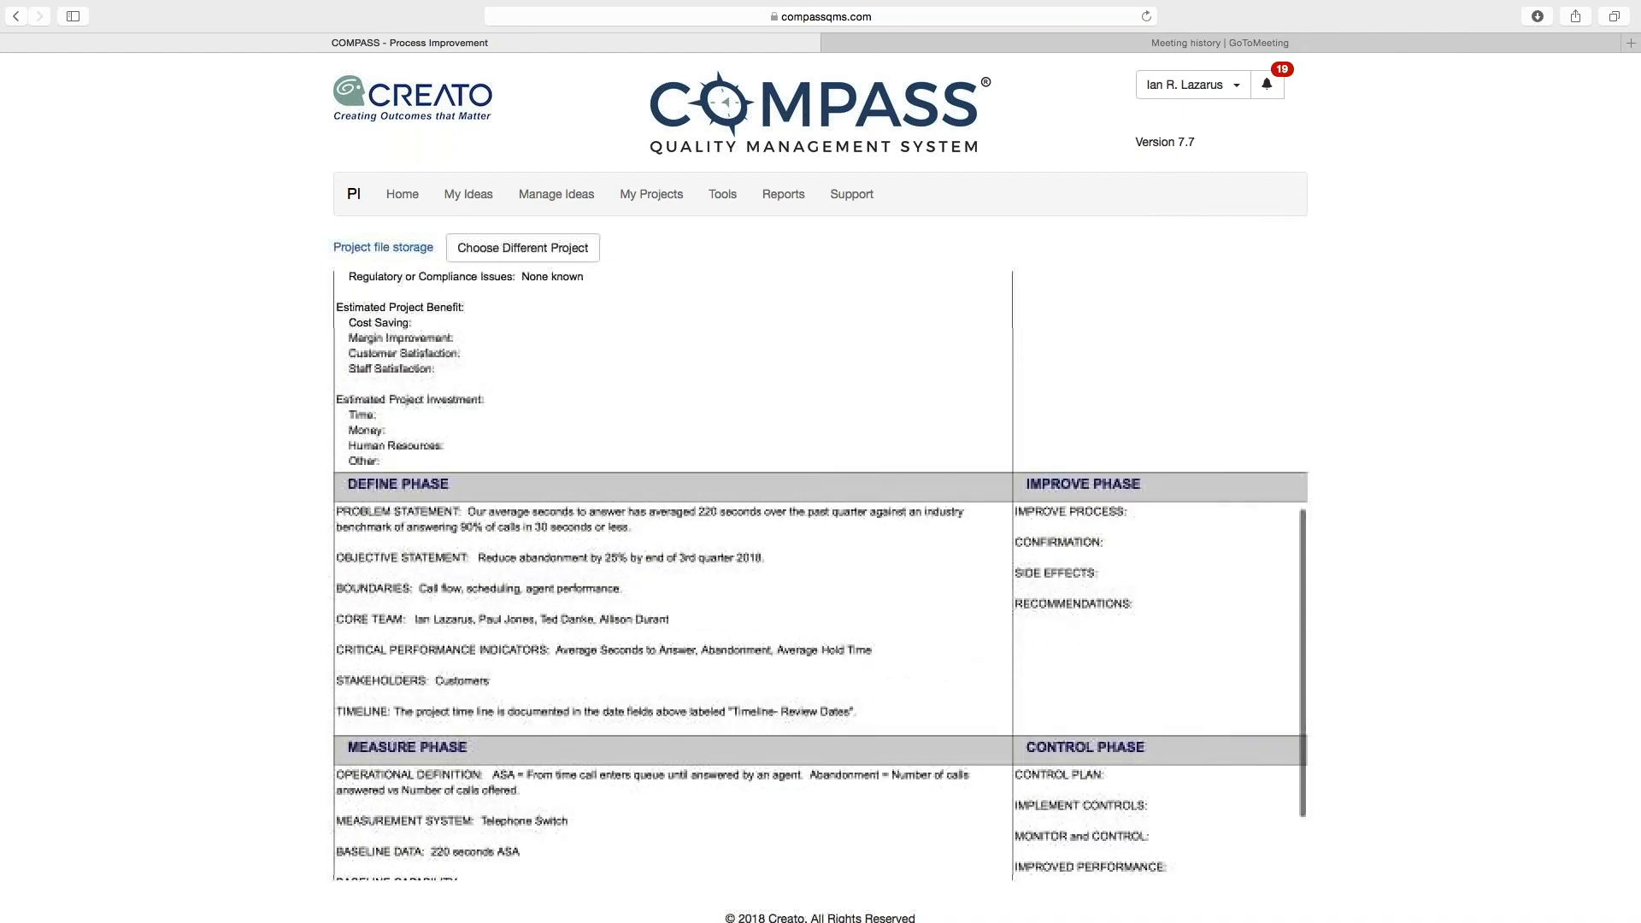
pyautogui.scroll(-4, 820, 577)
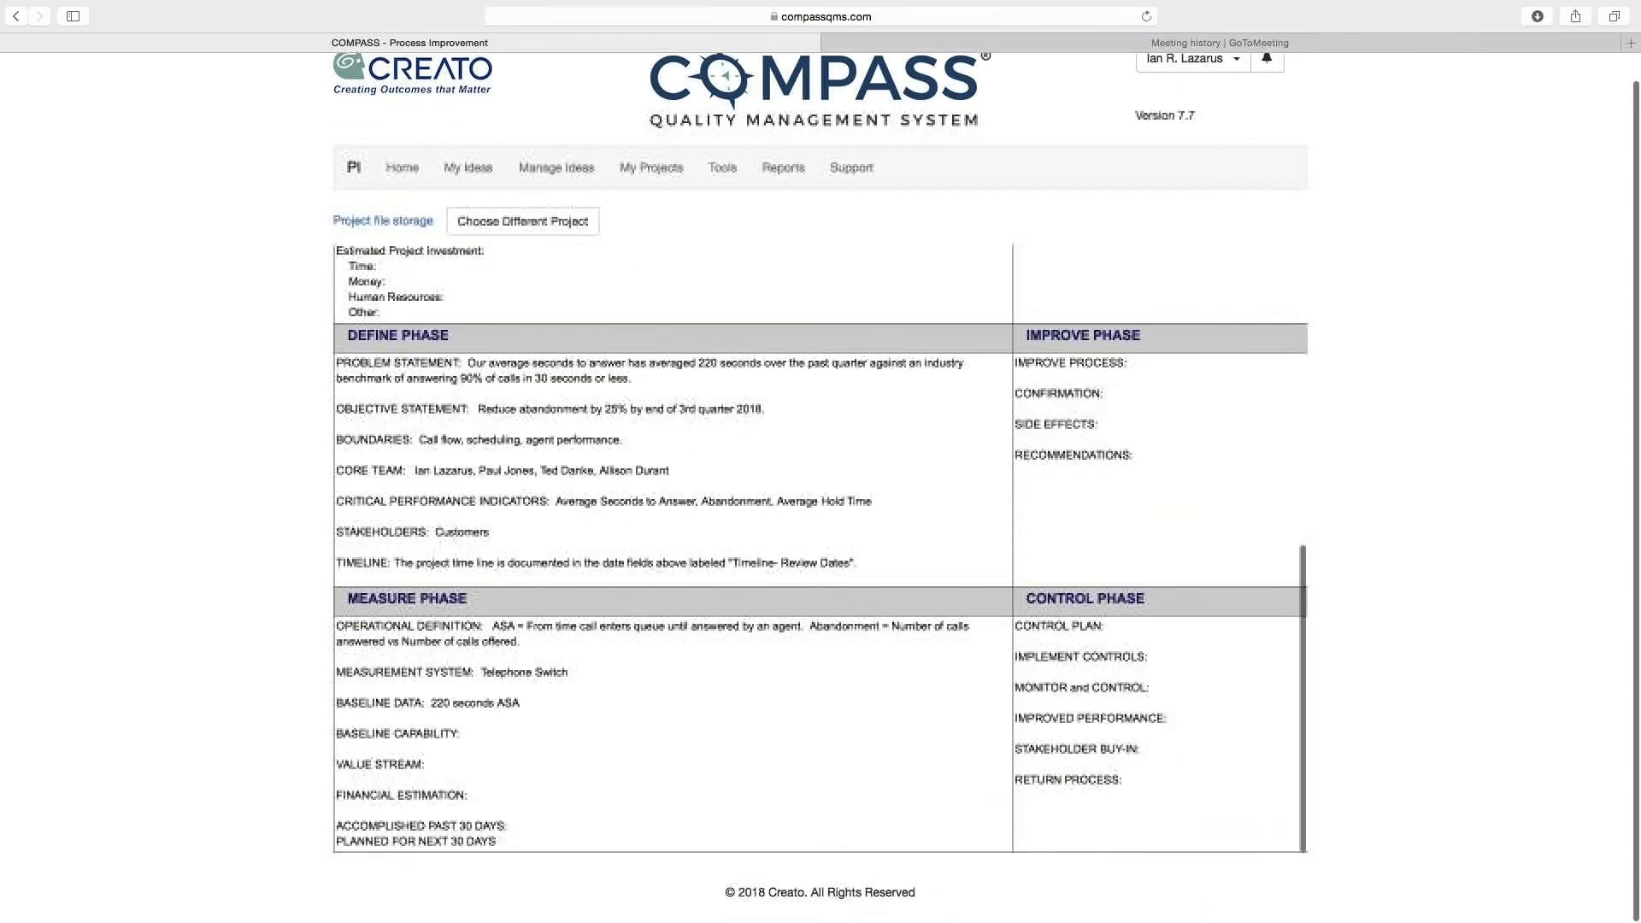
pyautogui.scroll(2, 821, 551)
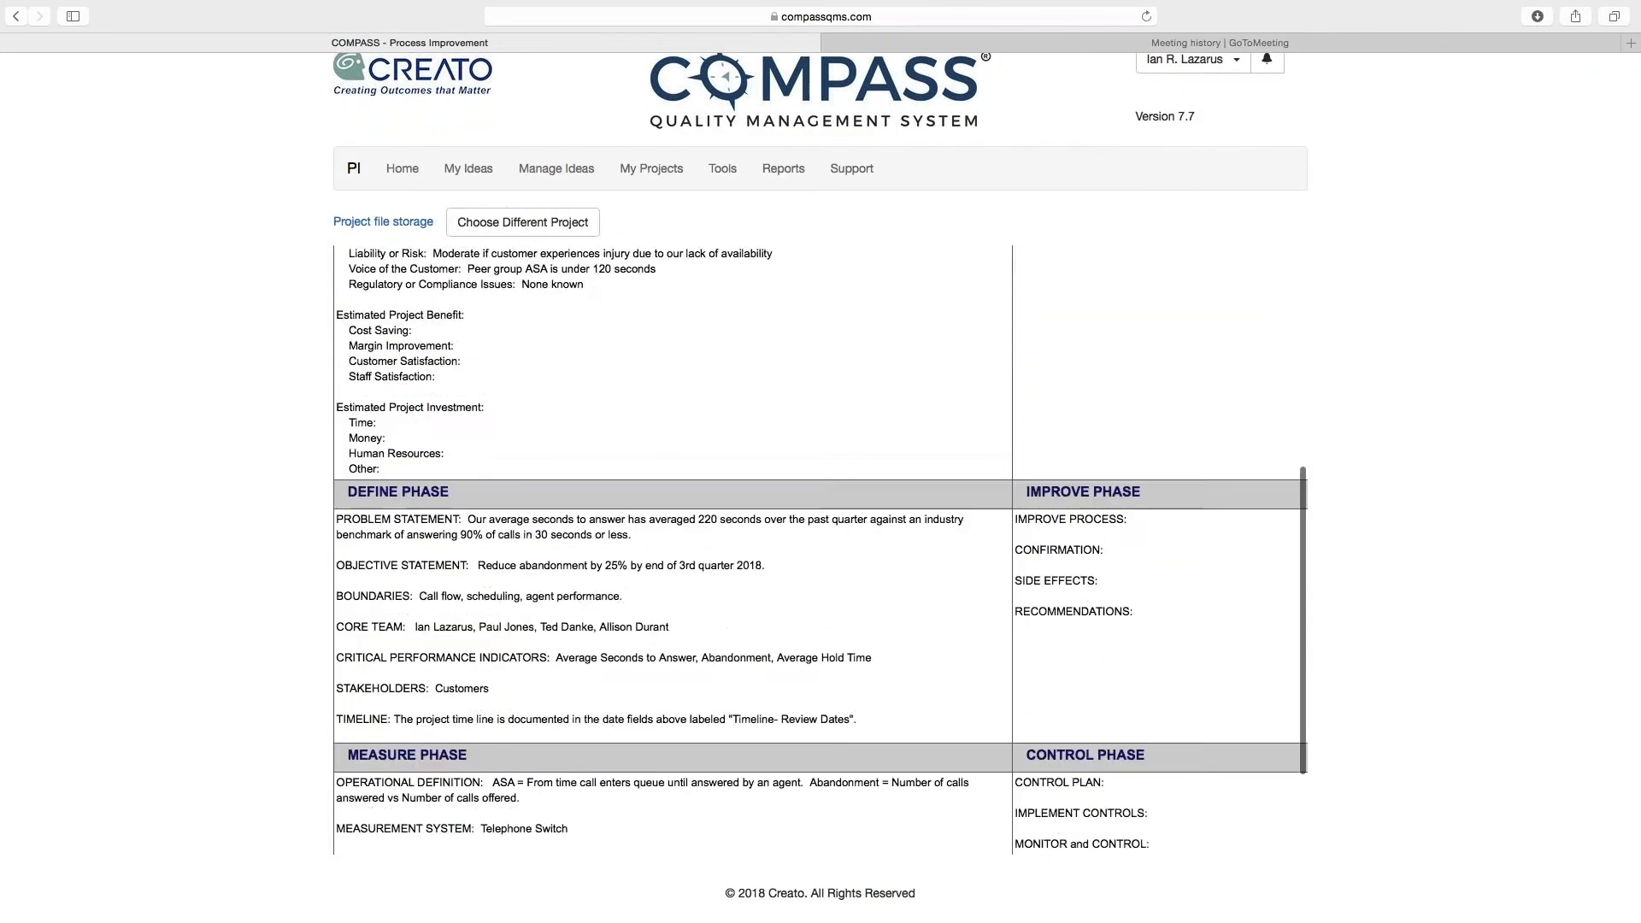
pyautogui.scroll(3, 821, 551)
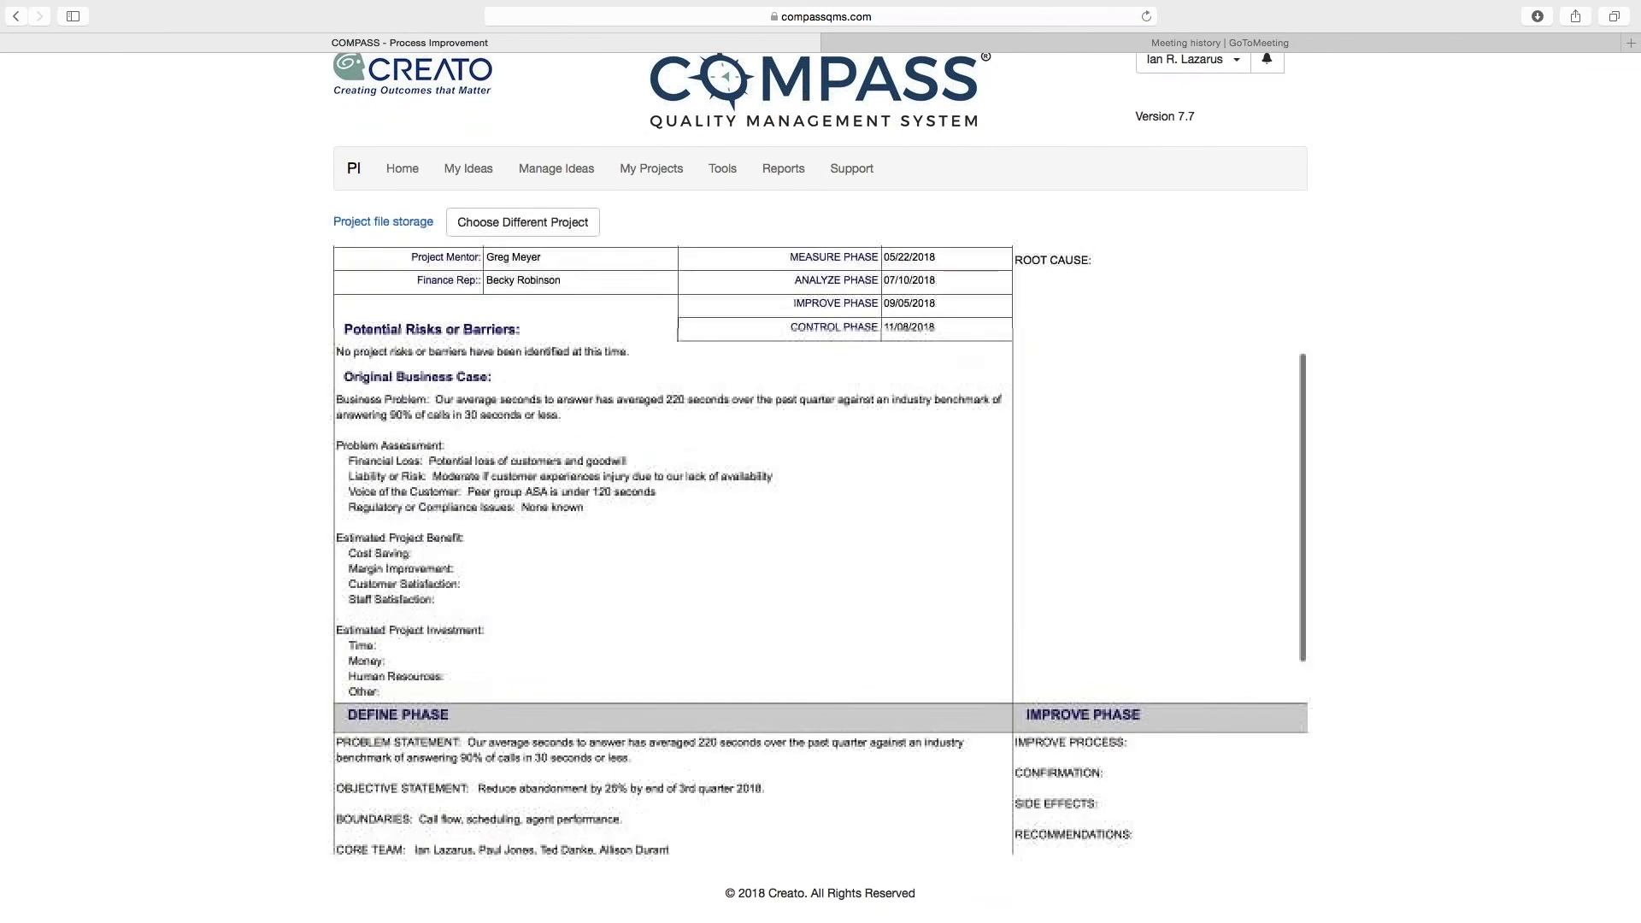
pyautogui.scroll(3, 820, 552)
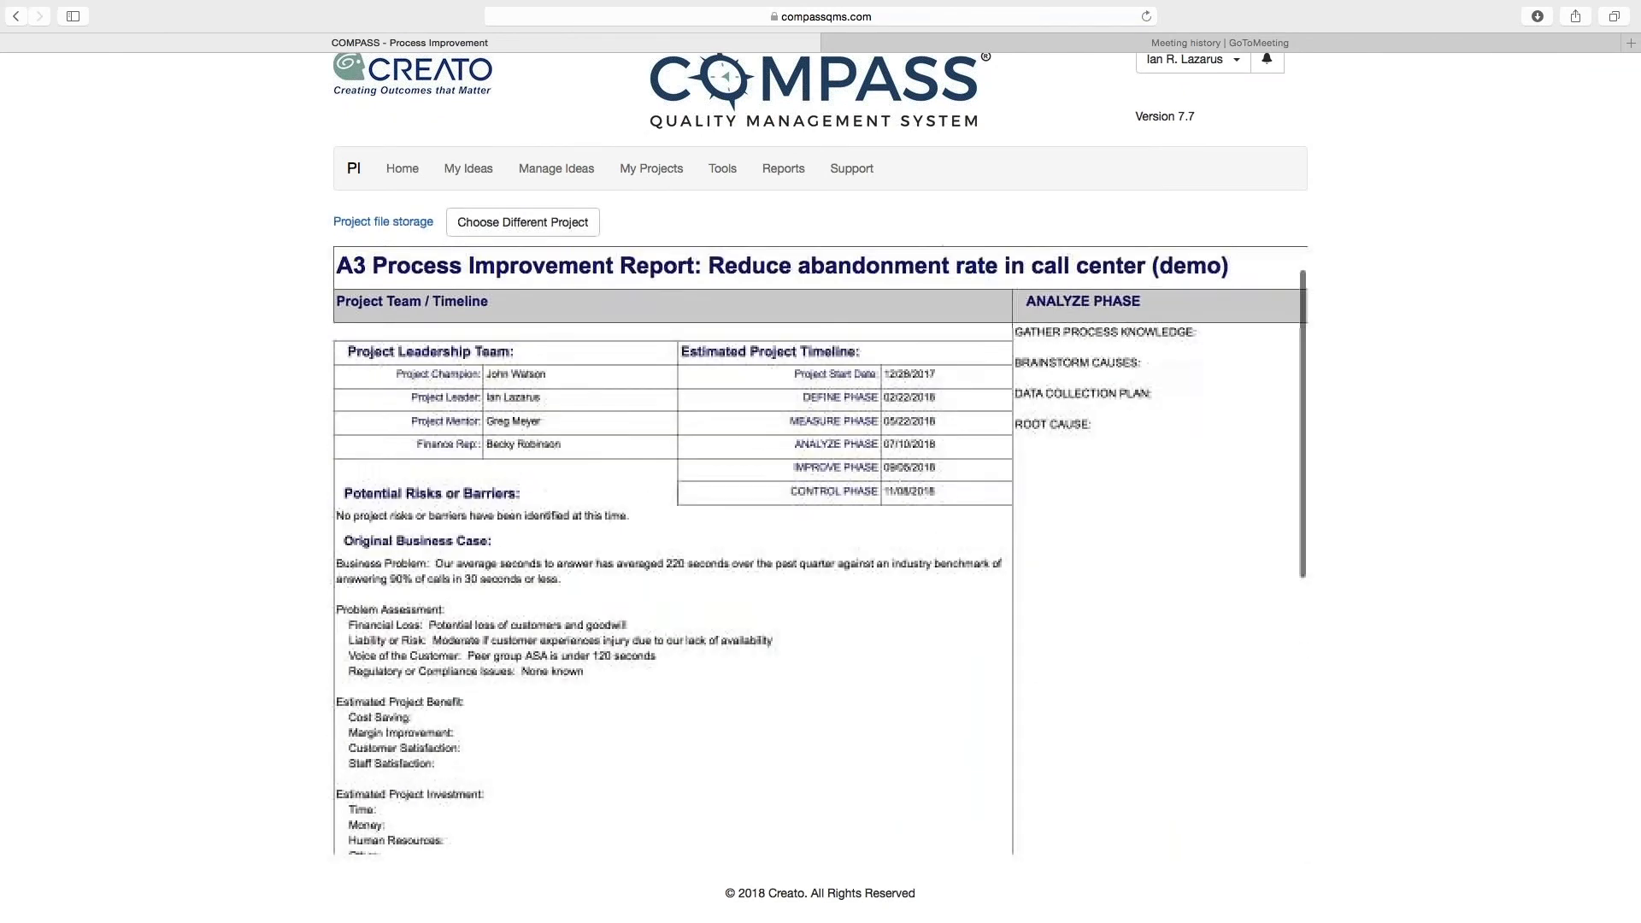
pyautogui.scroll(1, 821, 552)
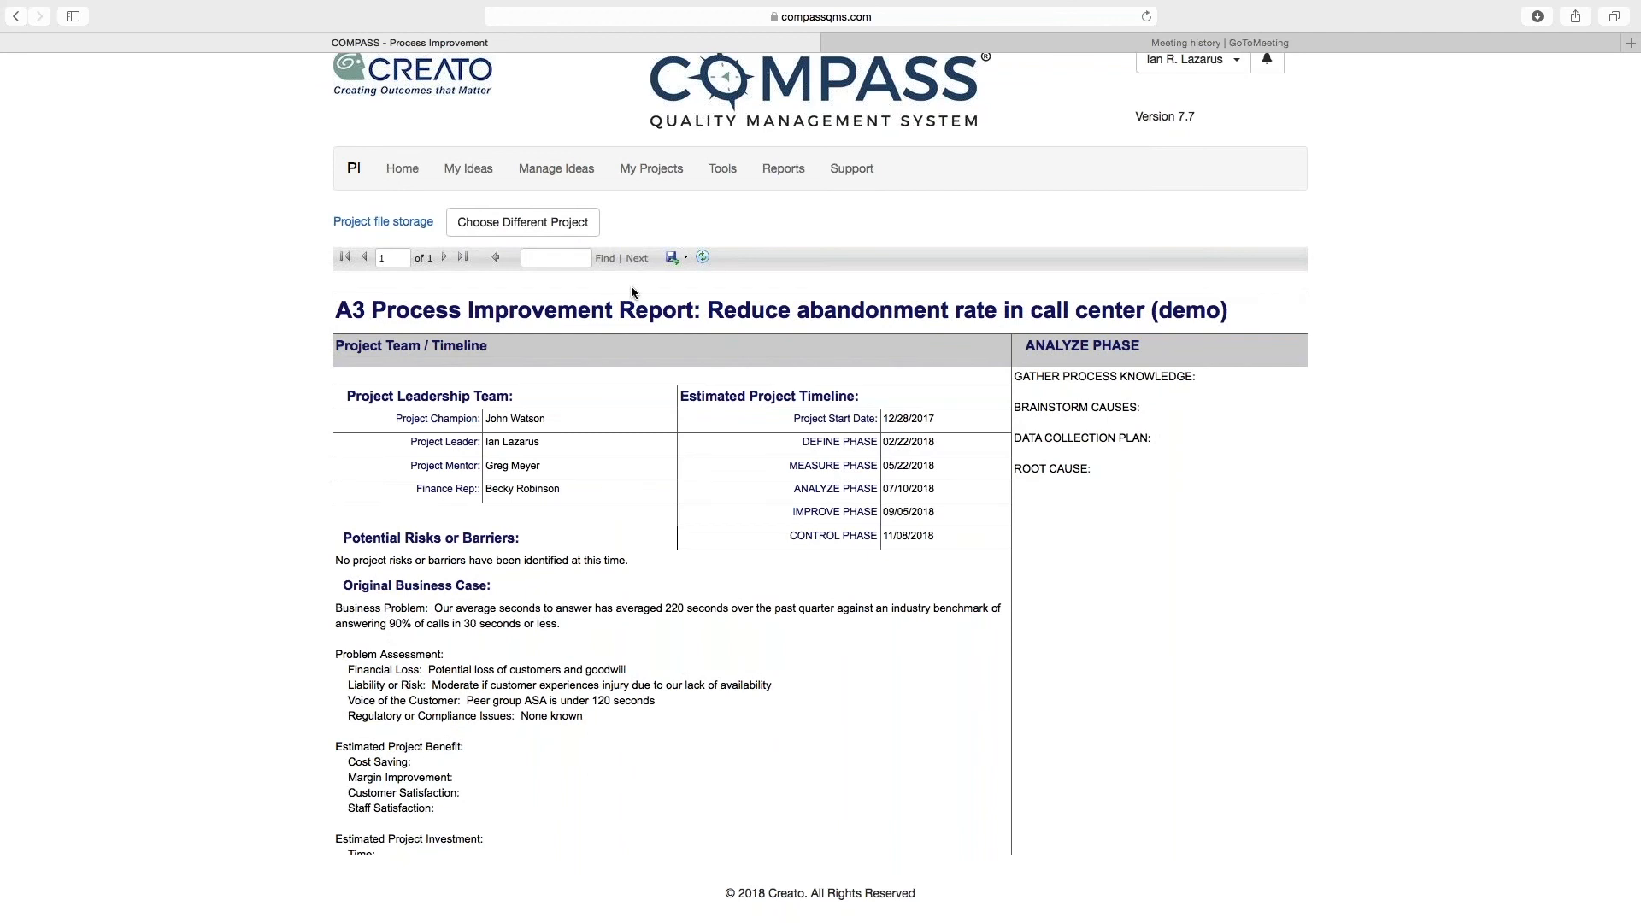
pyautogui.click(673, 258)
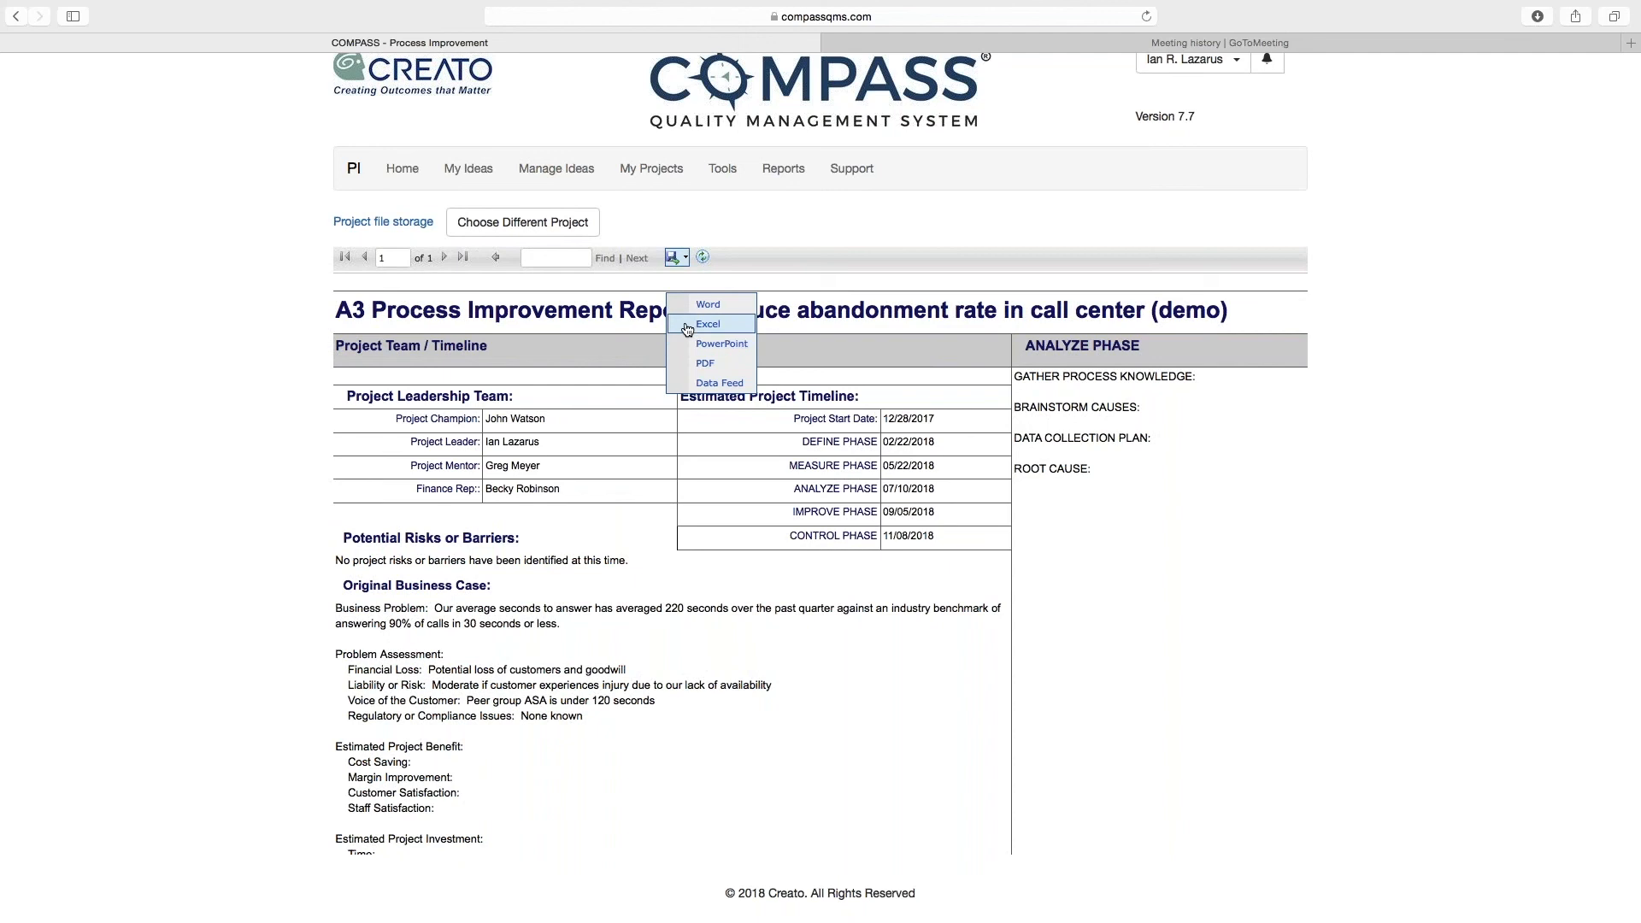
pyautogui.click(750, 224)
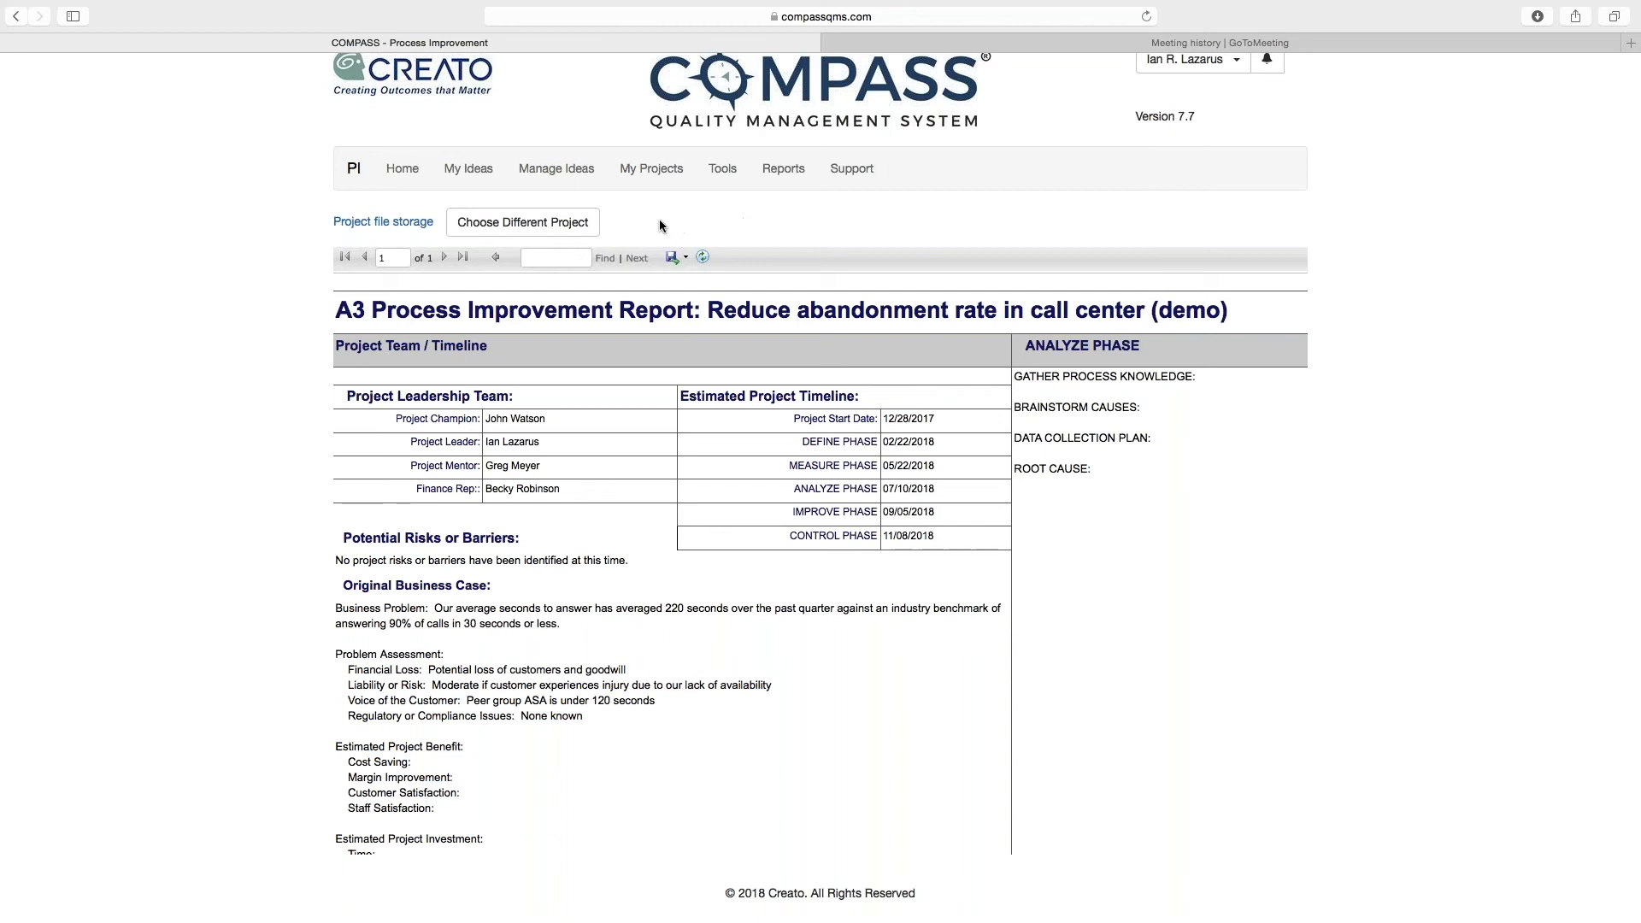
# Step: Open the project file storage, view the Measure and Define phase files, and return to the A3 report
pyautogui.click(406, 224)
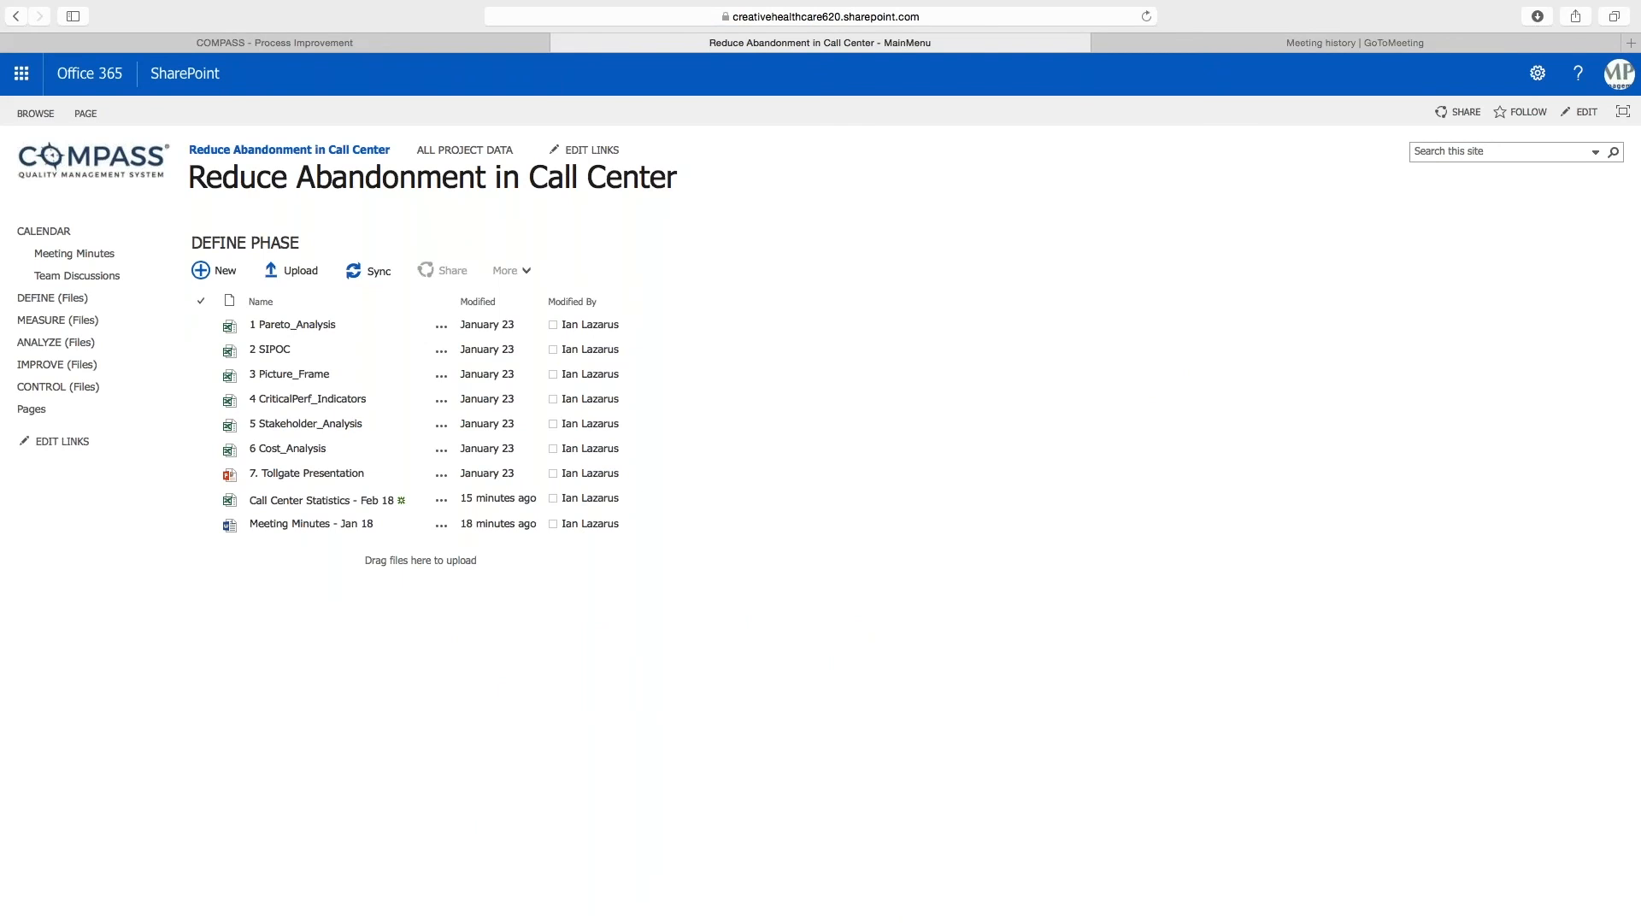
pyautogui.click(79, 321)
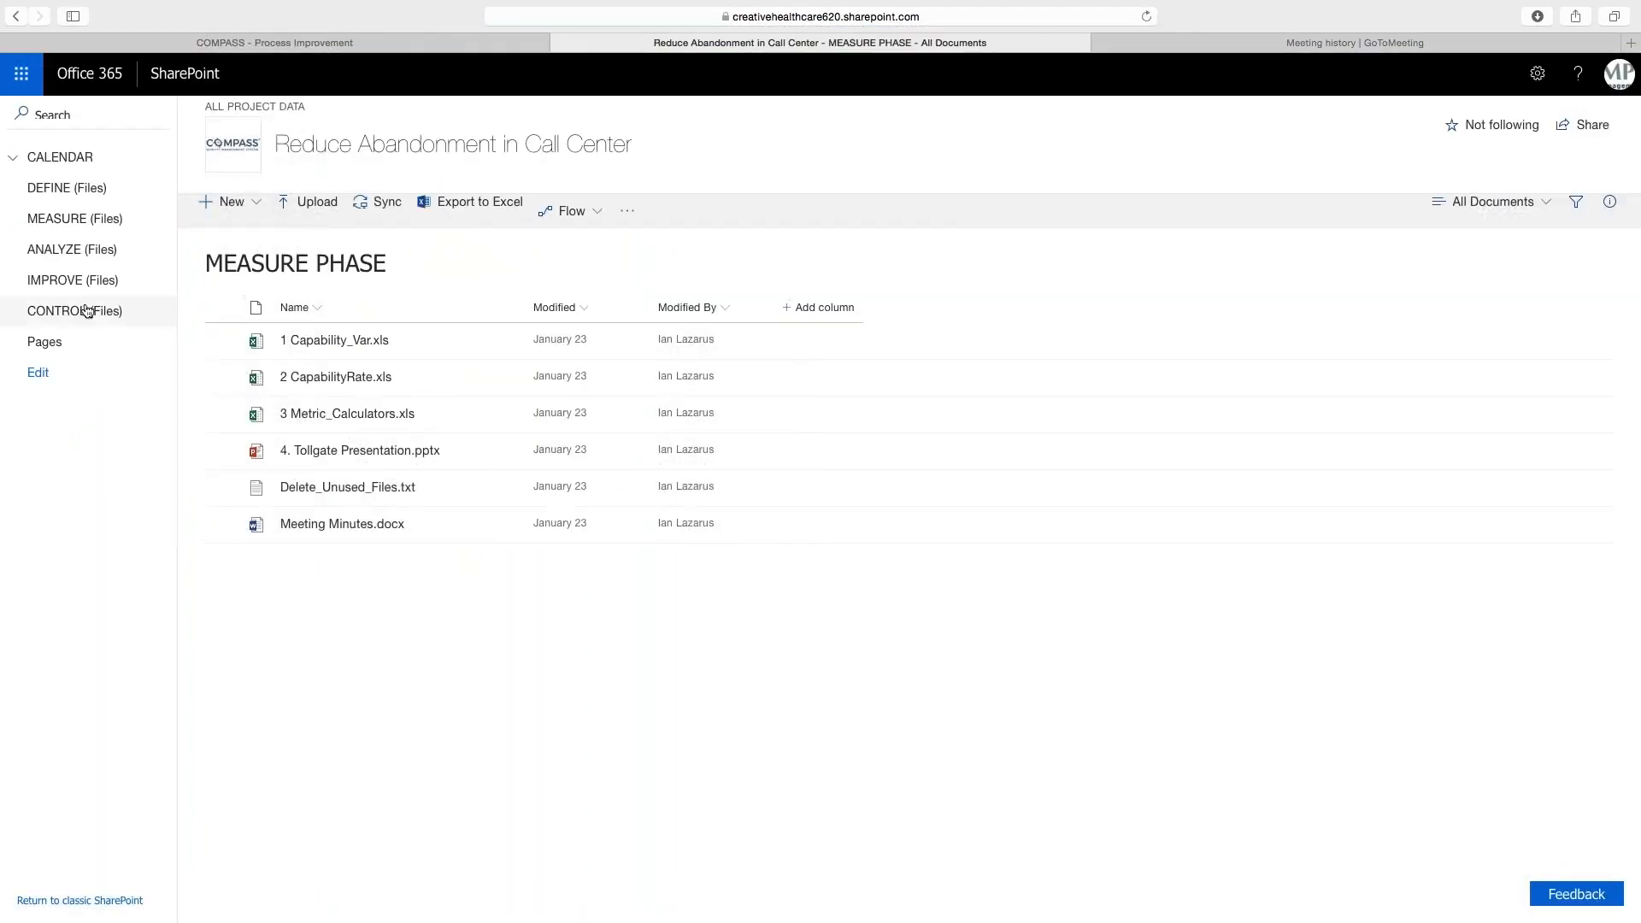
pyautogui.click(85, 187)
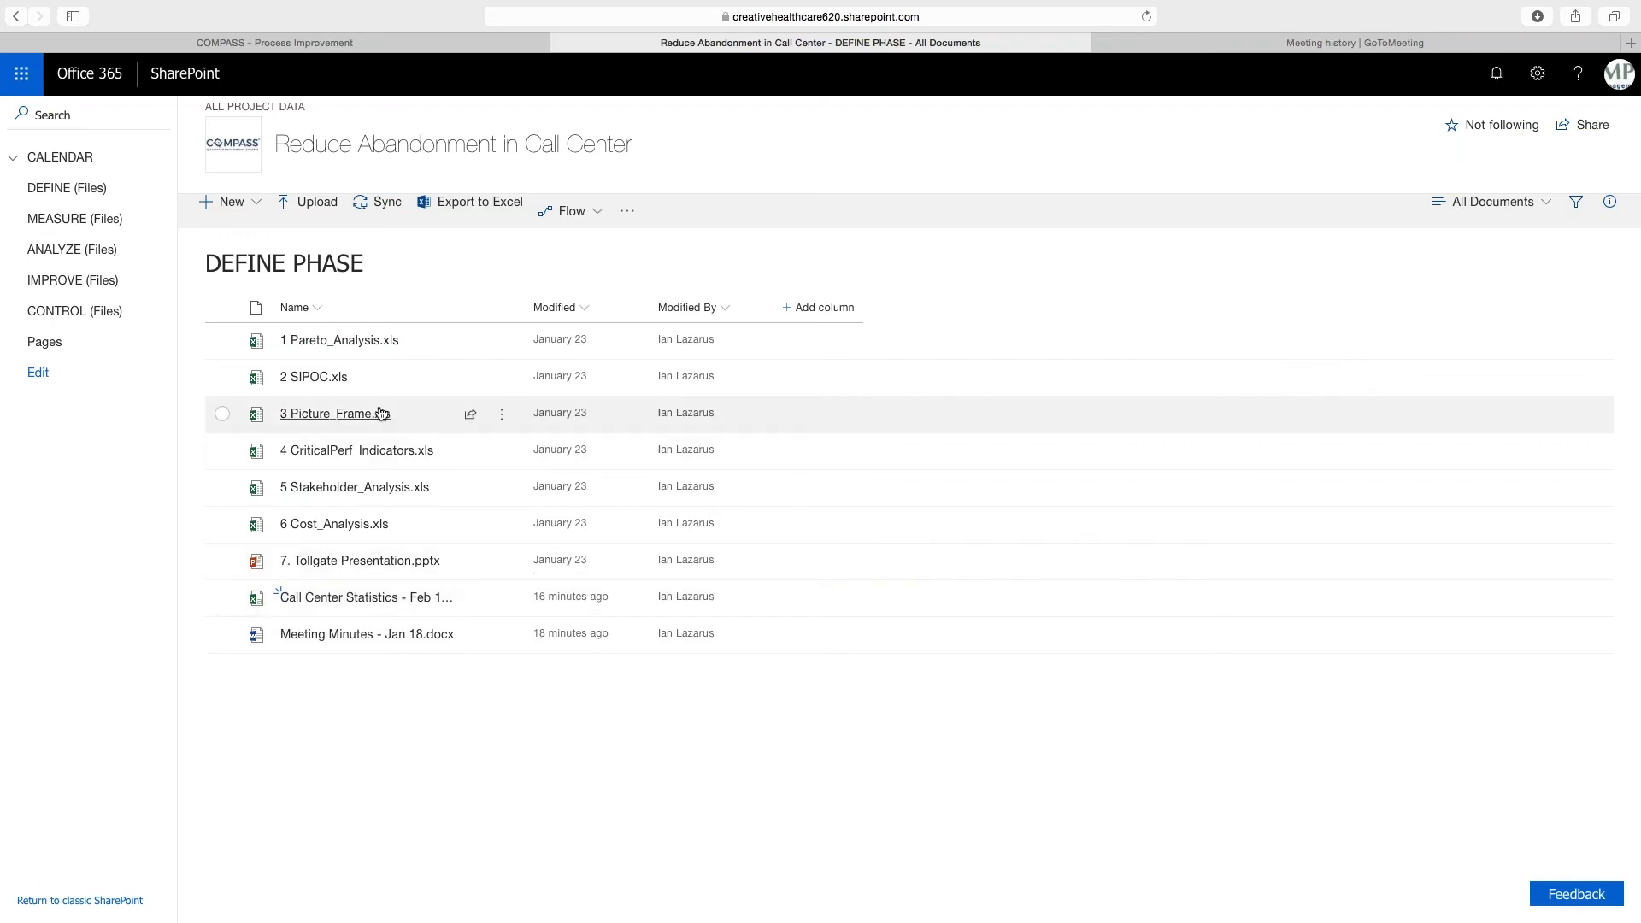
pyautogui.moveTo(380, 415)
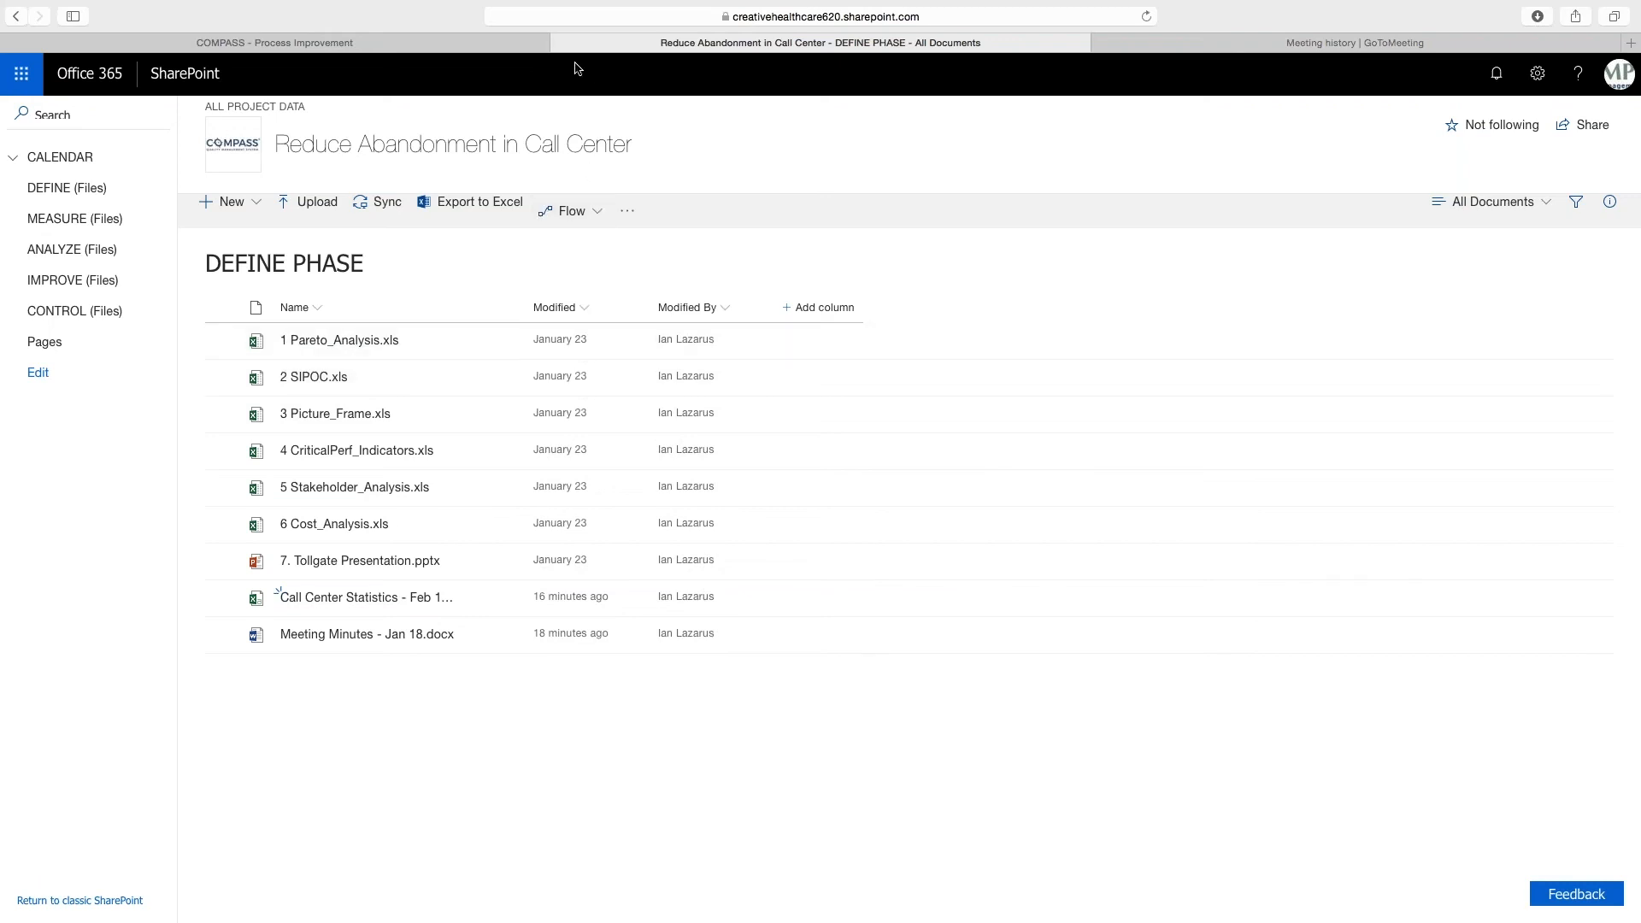
pyautogui.click(458, 41)
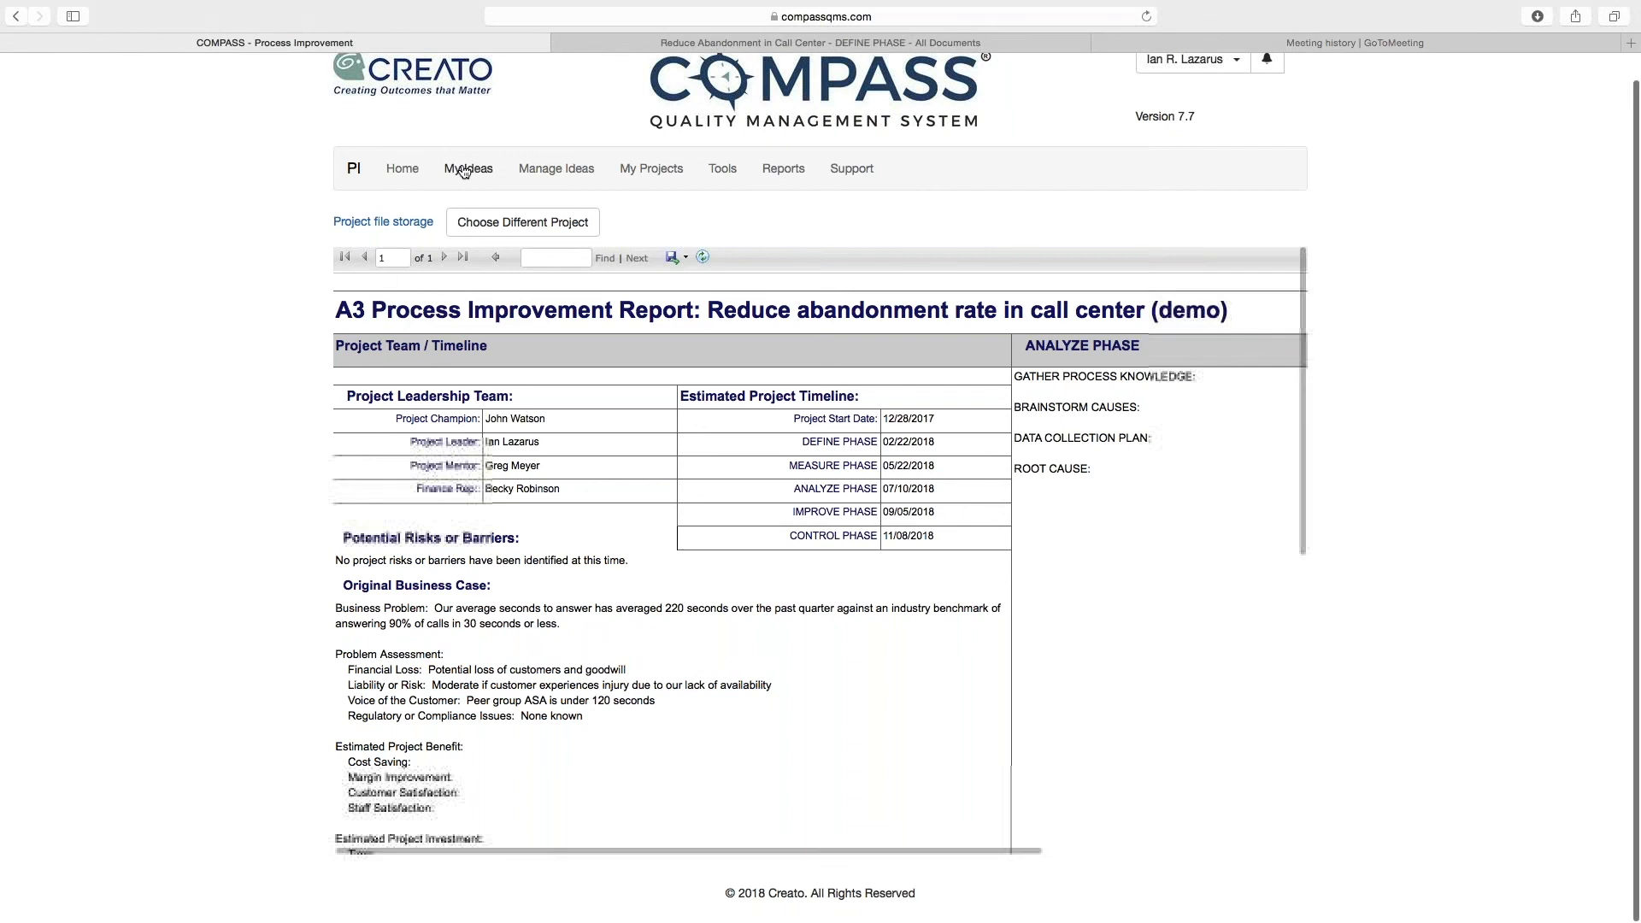